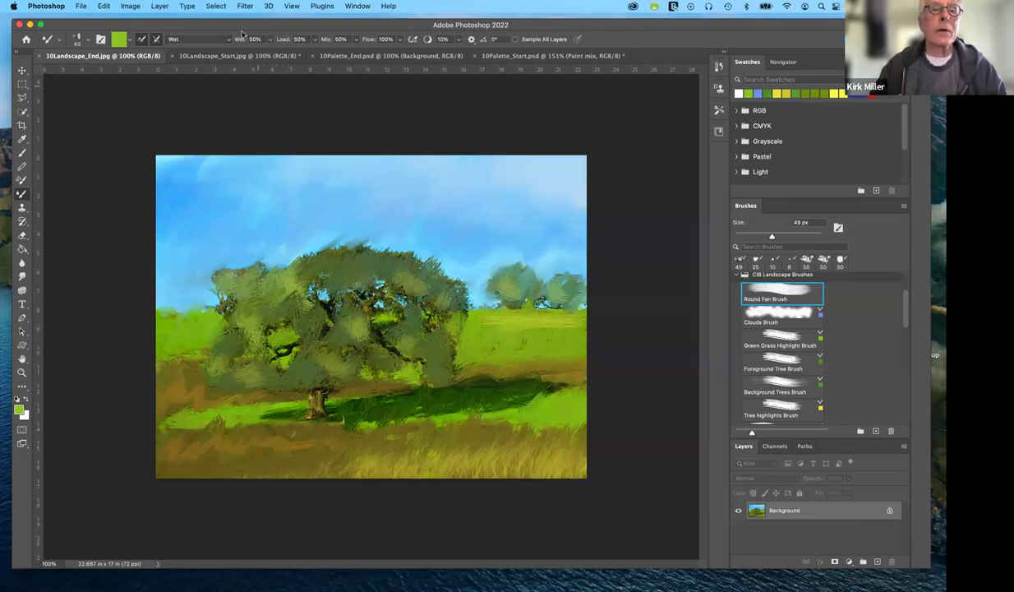
Compare the start and end versions of the landscape and palette documents, finishing on 10Palette_Start.psd.
{"action": "left_click", "coordinate": [239, 56]}
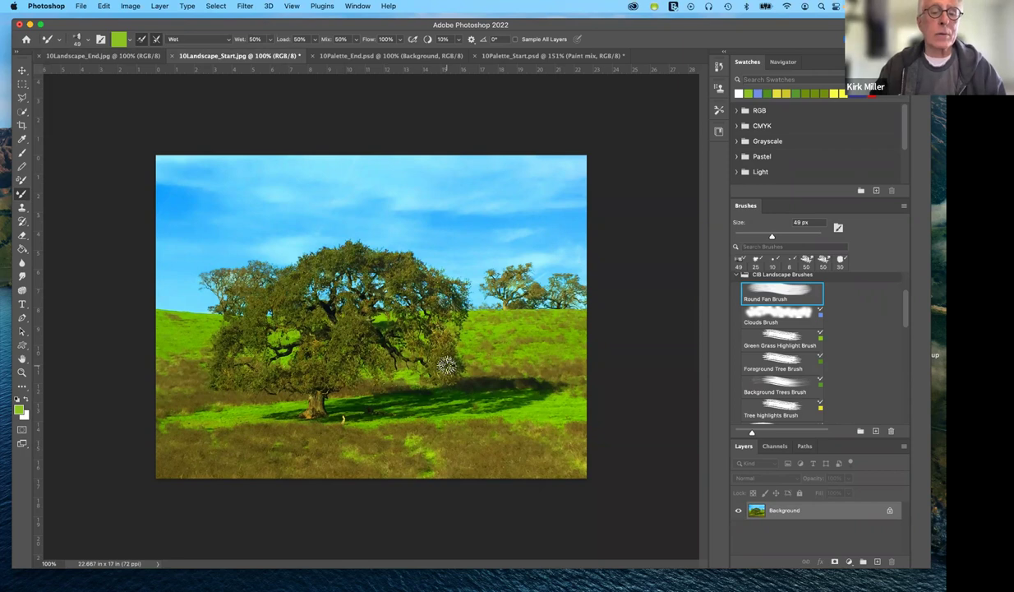
{"action": "left_click", "coordinate": [140, 58]}
{"action": "left_click", "coordinate": [206, 55]}
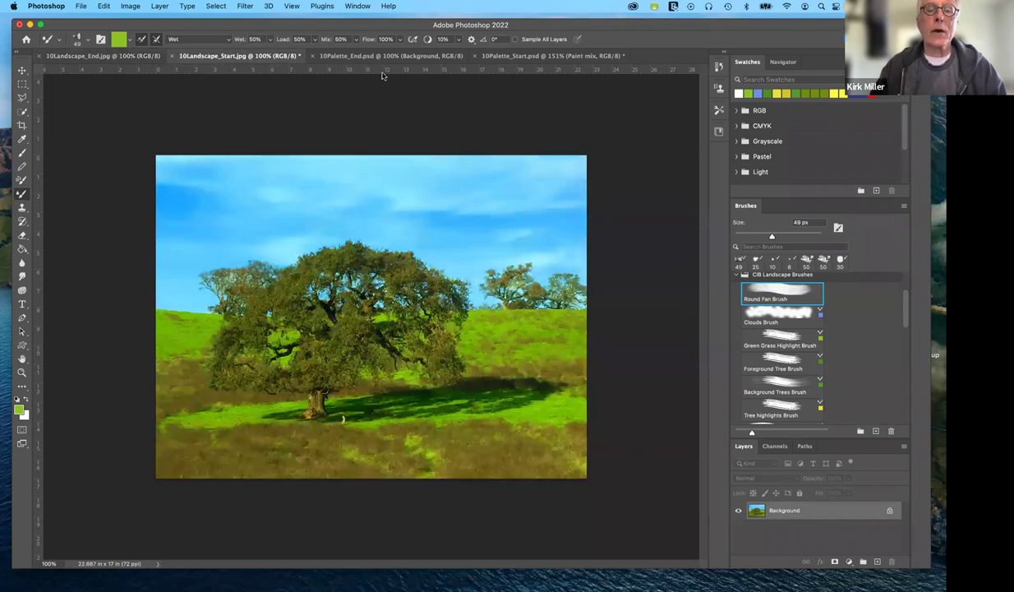
{"action": "left_click", "coordinate": [442, 55]}
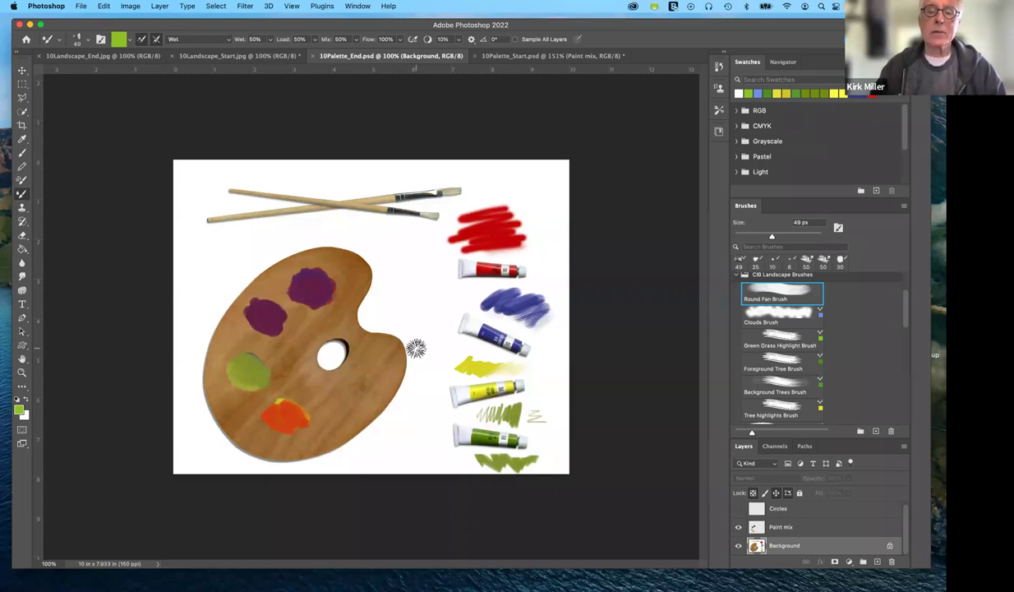
{"action": "left_click", "coordinate": [521, 55]}
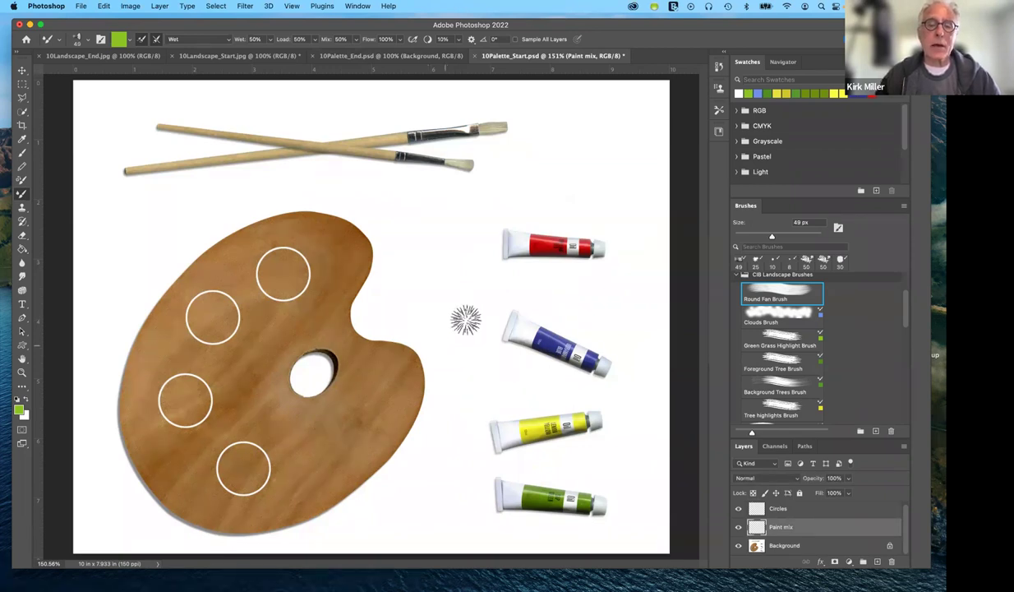
Choose the Soft Round preset from the General Brushes group.
{"action": "scroll", "coordinate": [767, 302], "scroll_direction": "up", "scroll_amount": 4}
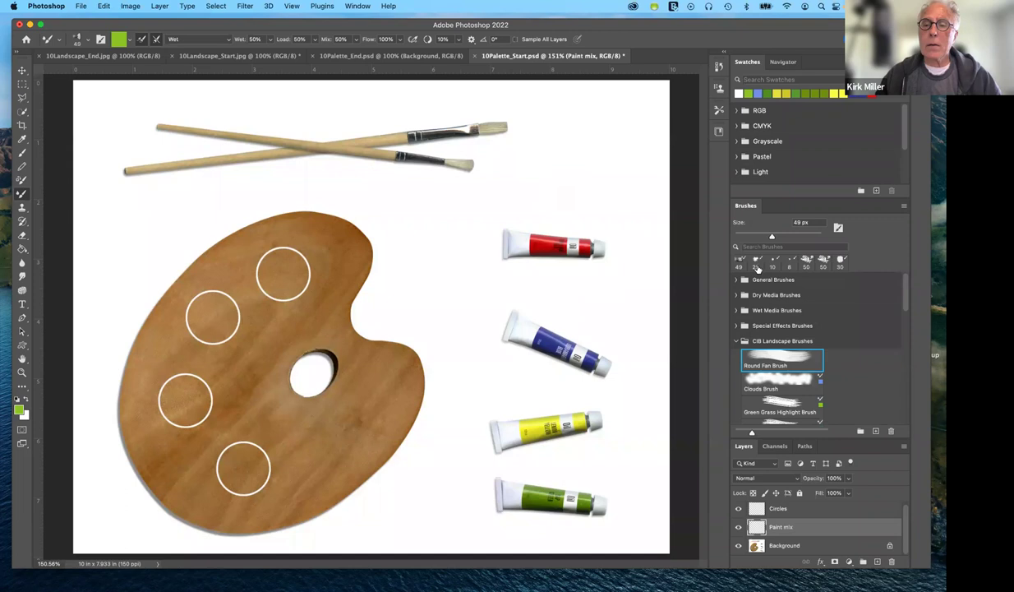
{"action": "left_click", "coordinate": [737, 282]}
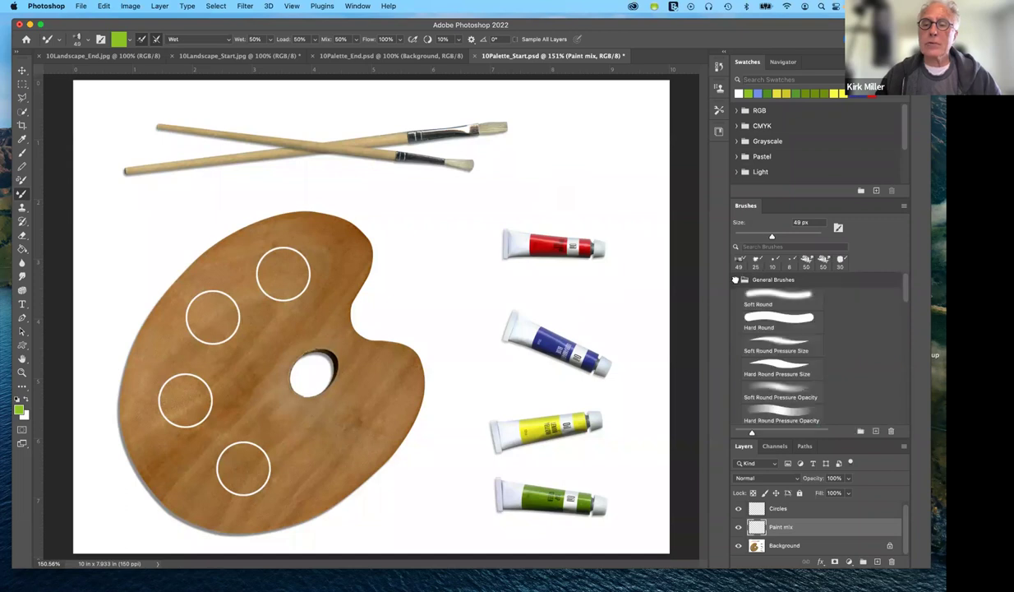
{"action": "left_click", "coordinate": [776, 294]}
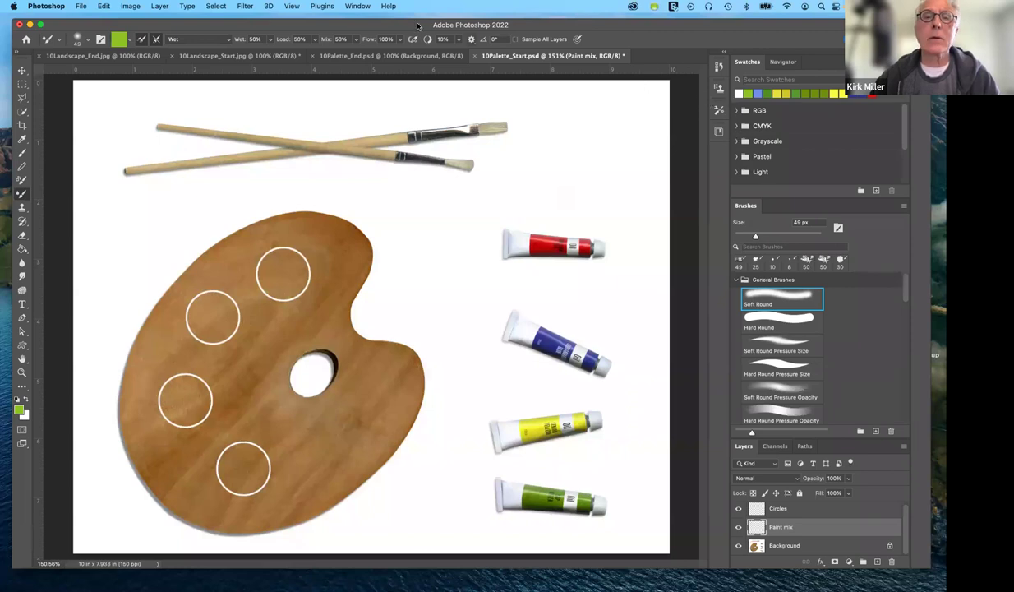
Hide the list of brush presets and show it again.
{"action": "left_click", "coordinate": [358, 7]}
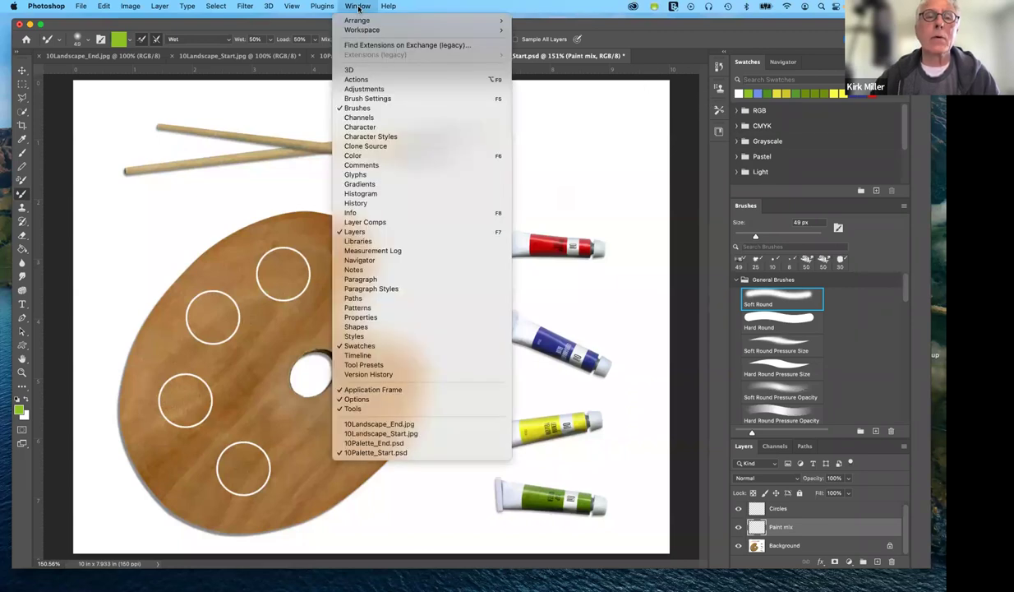
{"action": "left_click", "coordinate": [356, 107]}
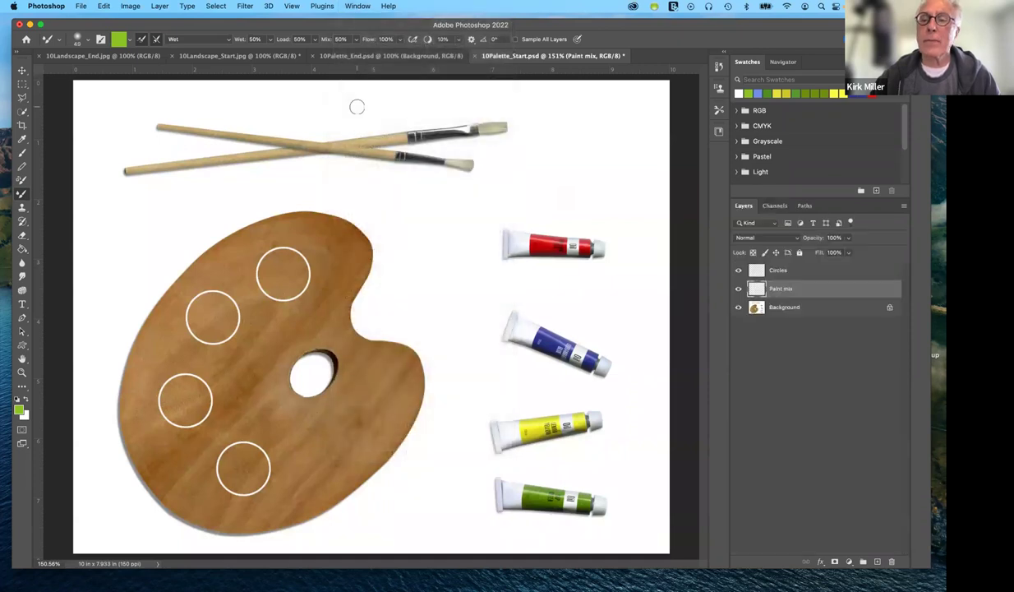
{"action": "left_click", "coordinate": [358, 6]}
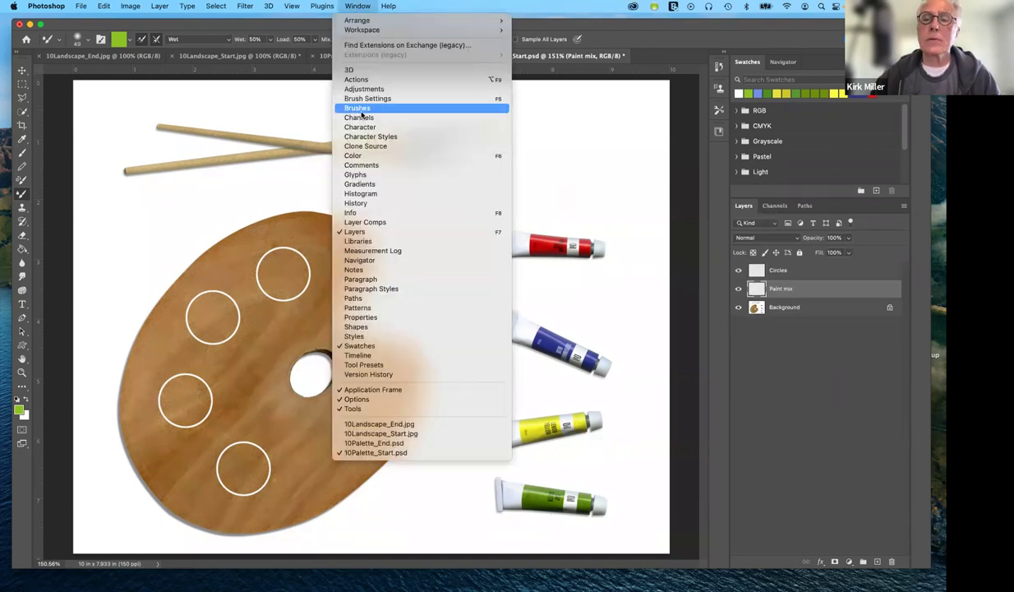
{"action": "left_click", "coordinate": [351, 108]}
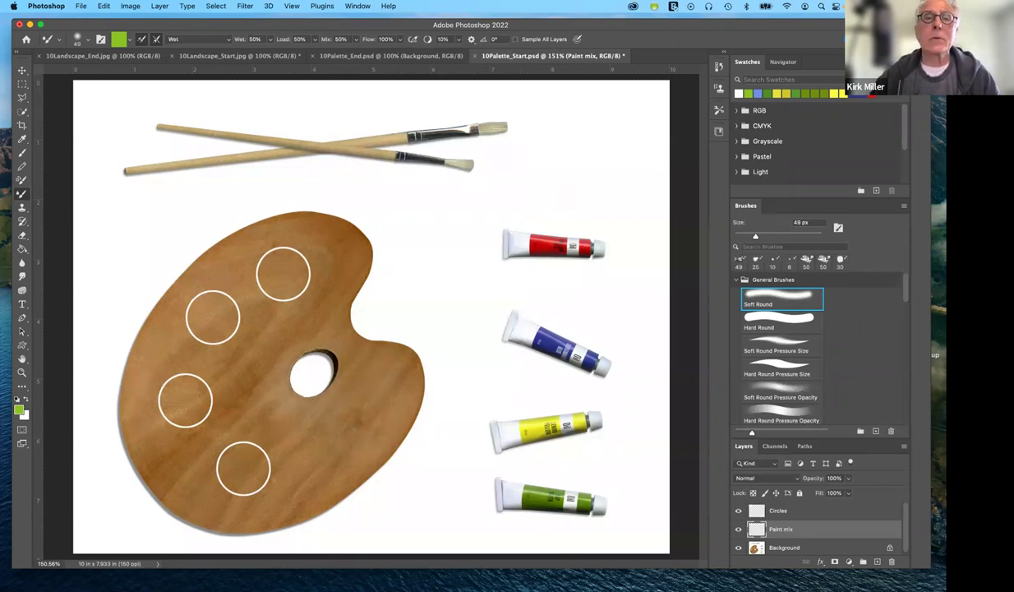
Open the Brush Settings and place them over the canvas, clear of the swatches and brush presets.
{"action": "left_click", "coordinate": [357, 7]}
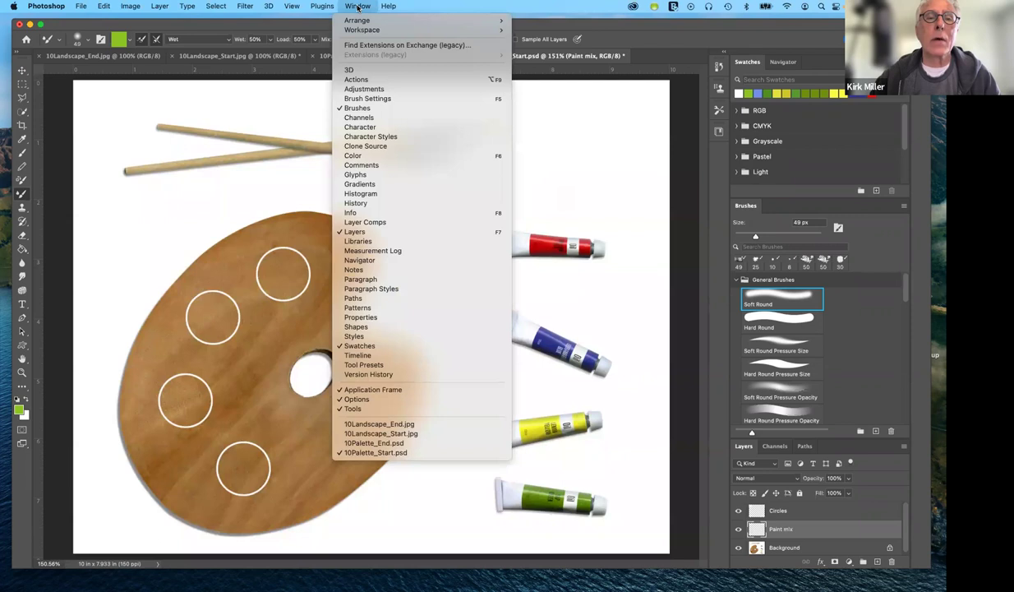
{"action": "left_click", "coordinate": [376, 97]}
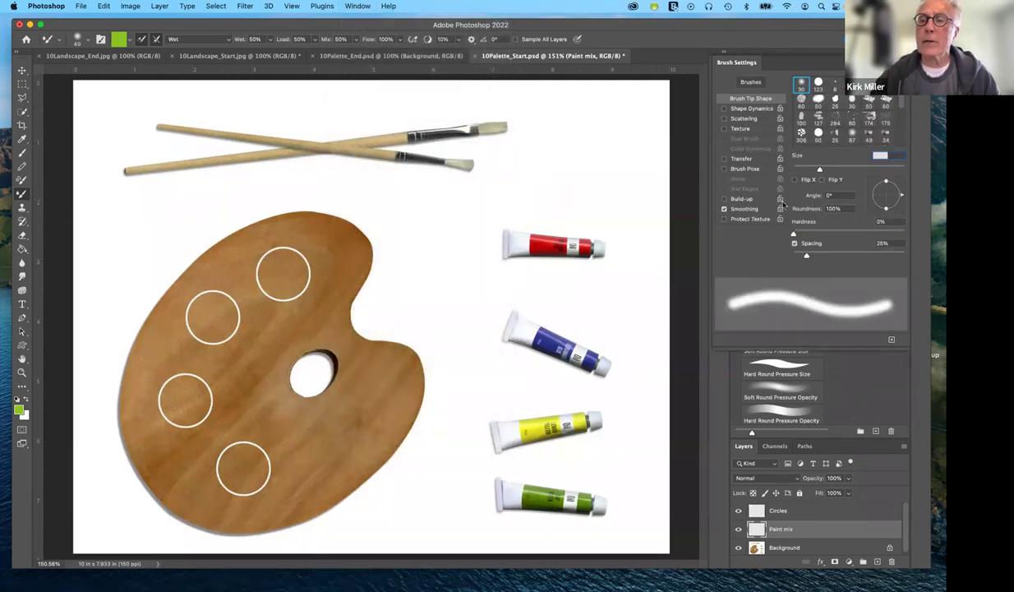
{"action": "mouse_move", "coordinate": [745, 64]}
{"action": "left_mouse_down"}
{"action": "mouse_move", "coordinate": [717, 60]}
{"action": "mouse_move", "coordinate": [567, 125]}
{"action": "mouse_move", "coordinate": [531, 59]}
{"action": "mouse_move", "coordinate": [505, 54]}
{"action": "mouse_move", "coordinate": [519, 55]}
{"action": "left_mouse_up"}
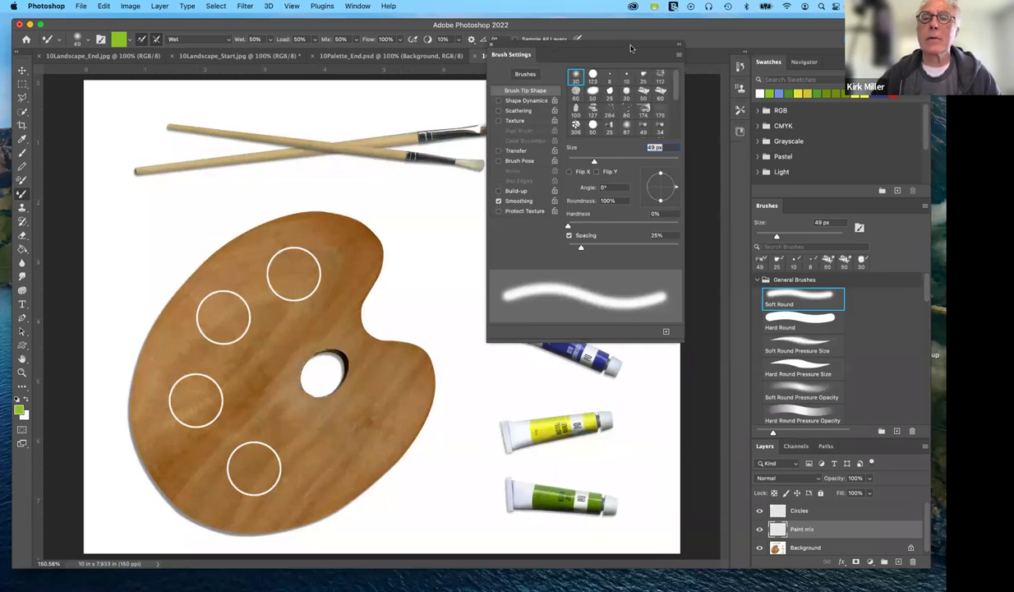
{"action": "left_click_drag", "start_coordinate": [631, 48], "coordinate": [655, 64]}
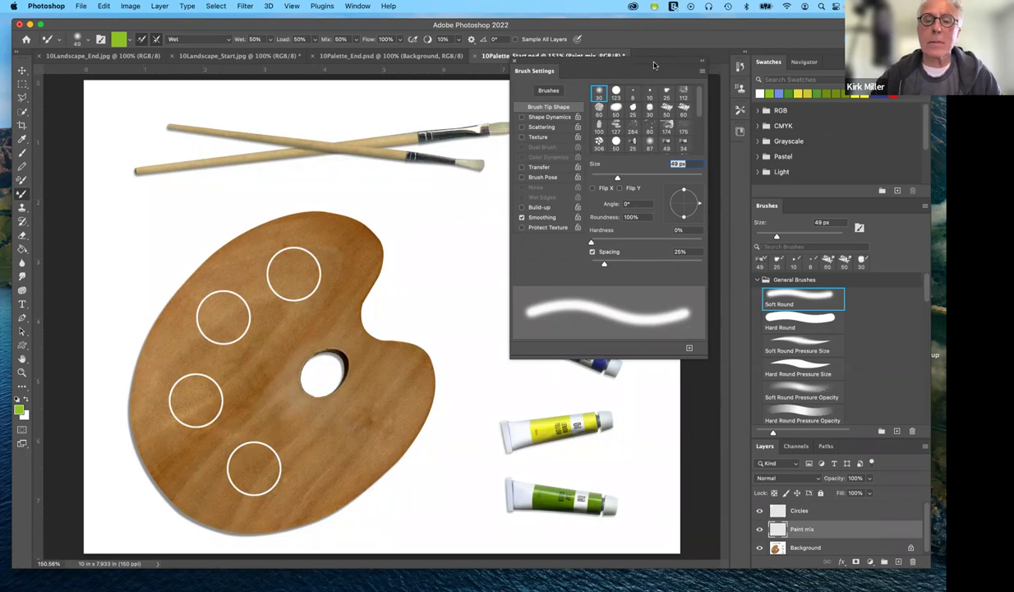
{"action": "mouse_move", "coordinate": [655, 65]}
{"action": "left_mouse_down"}
{"action": "mouse_move", "coordinate": [661, 103]}
{"action": "mouse_move", "coordinate": [763, 218]}
{"action": "mouse_move", "coordinate": [367, 150]}
{"action": "mouse_move", "coordinate": [657, 141]}
{"action": "left_mouse_up"}
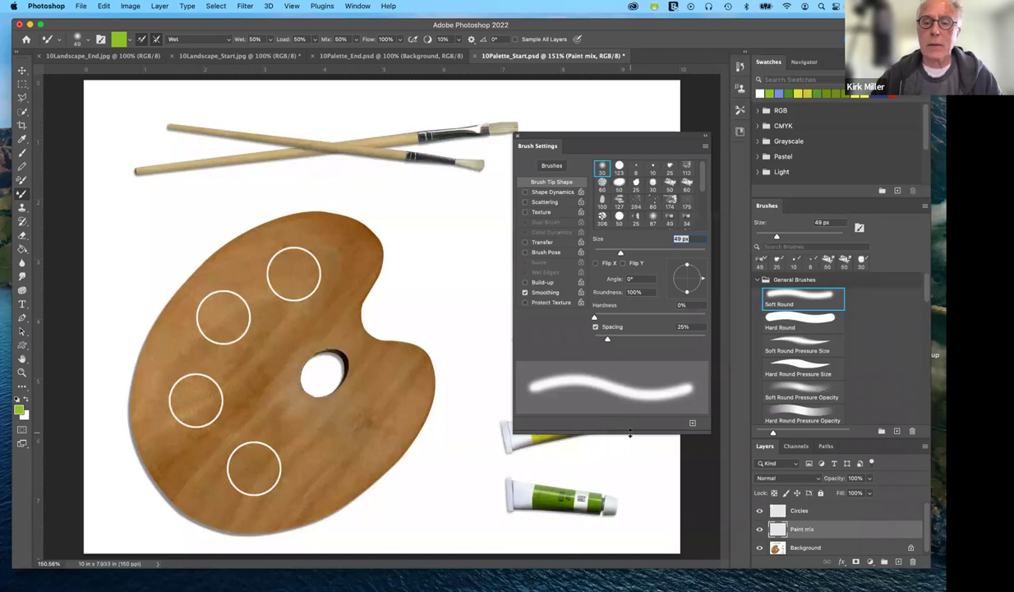
Enlarge the Brush Settings vertically to show more brush tips, and reposition them beside the brush presets.
{"action": "left_click_drag", "start_coordinate": [628, 433], "coordinate": [644, 356]}
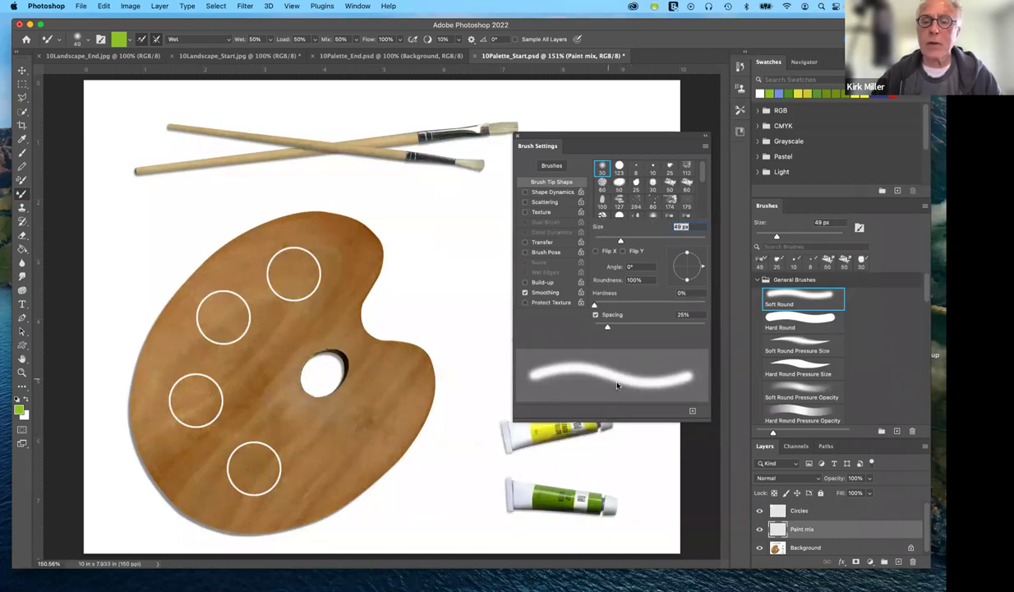
{"action": "mouse_move", "coordinate": [622, 419]}
{"action": "left_mouse_down"}
{"action": "mouse_move", "coordinate": [621, 563]}
{"action": "mouse_move", "coordinate": [625, 512]}
{"action": "mouse_move", "coordinate": [625, 522]}
{"action": "left_mouse_up"}
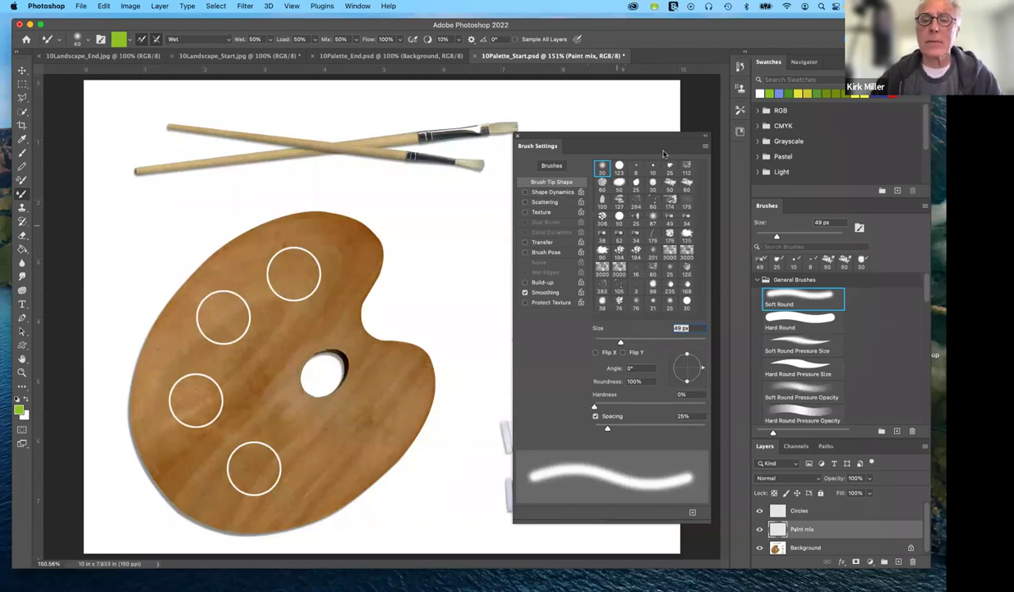
{"action": "mouse_move", "coordinate": [665, 139]}
{"action": "left_mouse_down"}
{"action": "mouse_move", "coordinate": [629, 140]}
{"action": "mouse_move", "coordinate": [630, 124]}
{"action": "left_mouse_up"}
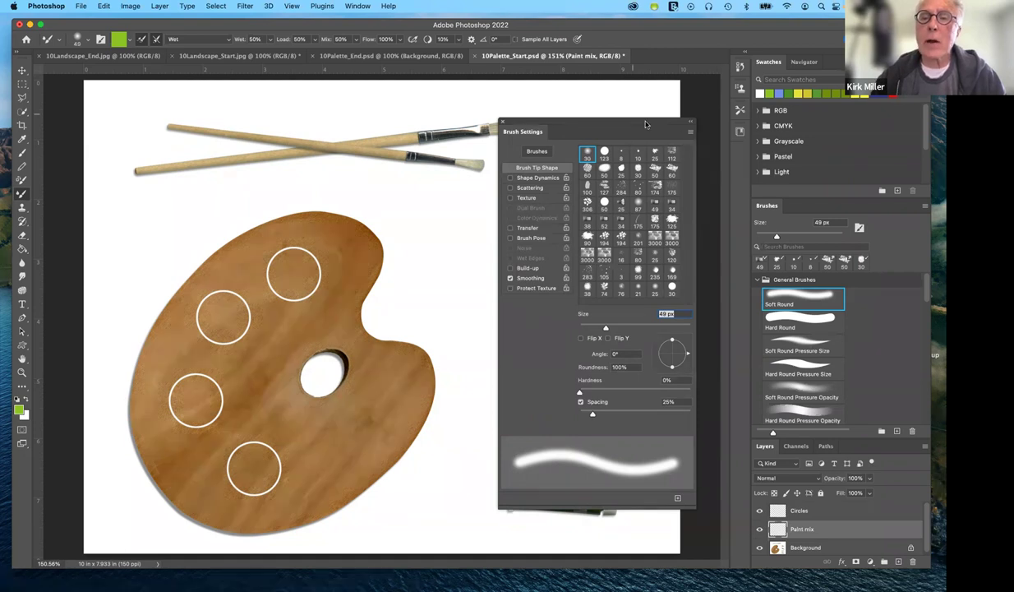
{"action": "left_click_drag", "start_coordinate": [646, 124], "coordinate": [660, 91]}
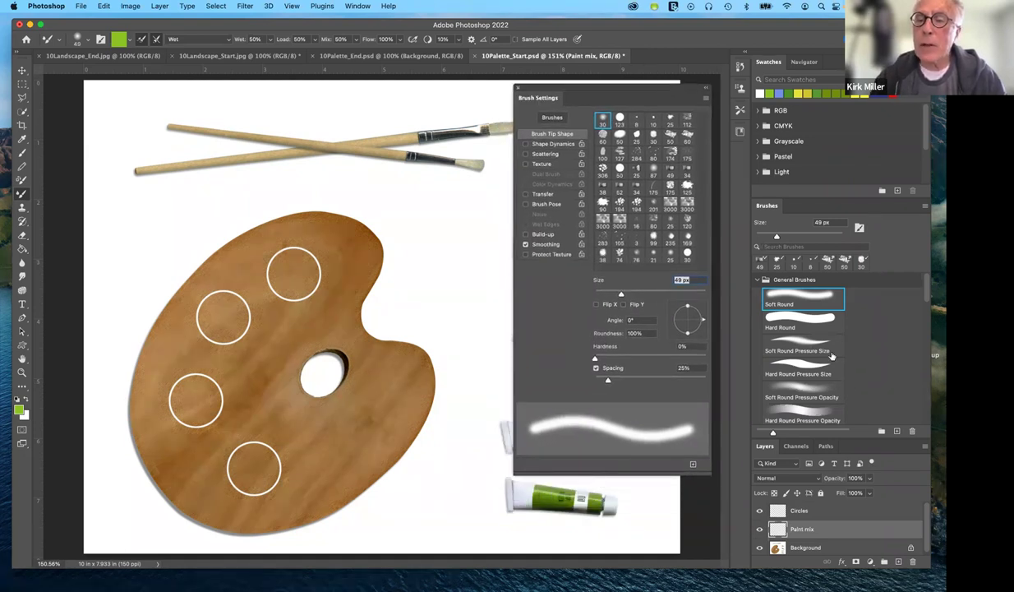
Collapse the General Brushes group and preview the Round Fan Brush and its neighbouring presets in the CIB Landscape Brushes group.
{"action": "left_click", "coordinate": [757, 280]}
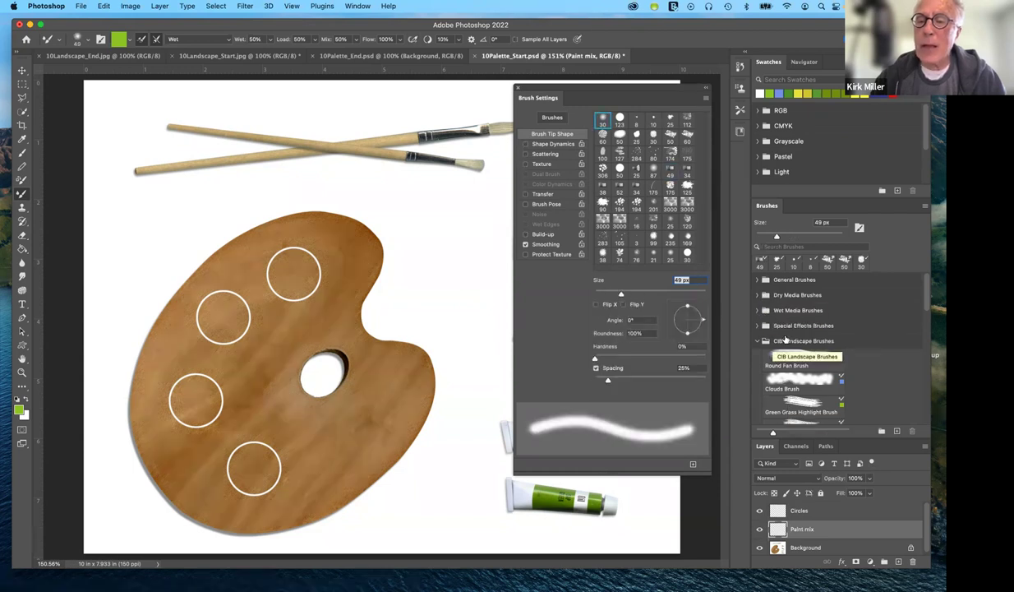
{"action": "scroll", "coordinate": [793, 335], "scroll_direction": "down", "scroll_amount": 1}
{"action": "scroll", "coordinate": [793, 336], "scroll_direction": "down", "scroll_amount": 1}
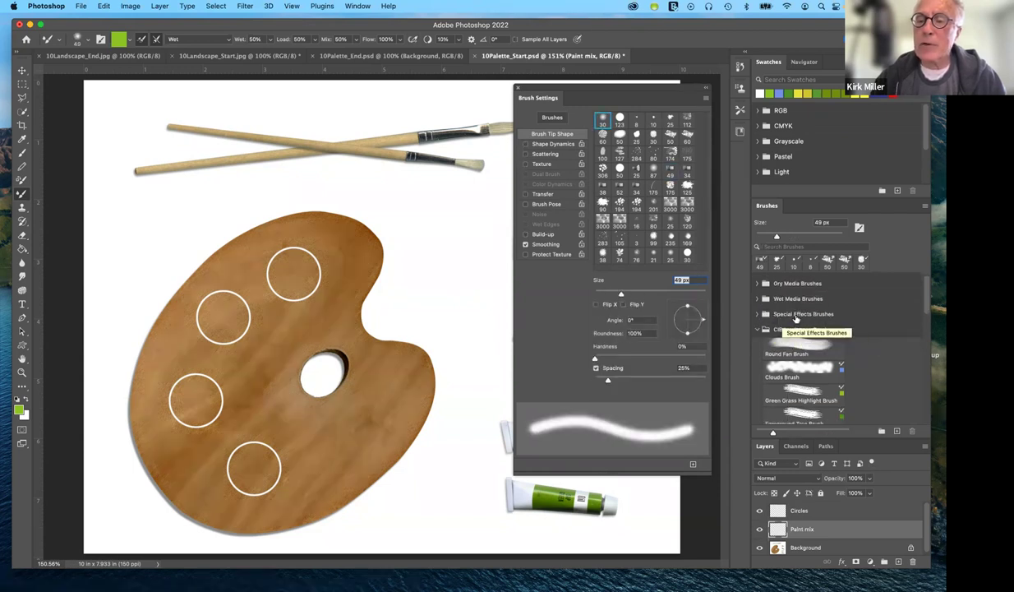
{"action": "left_click", "coordinate": [777, 339]}
{"action": "left_click", "coordinate": [802, 346]}
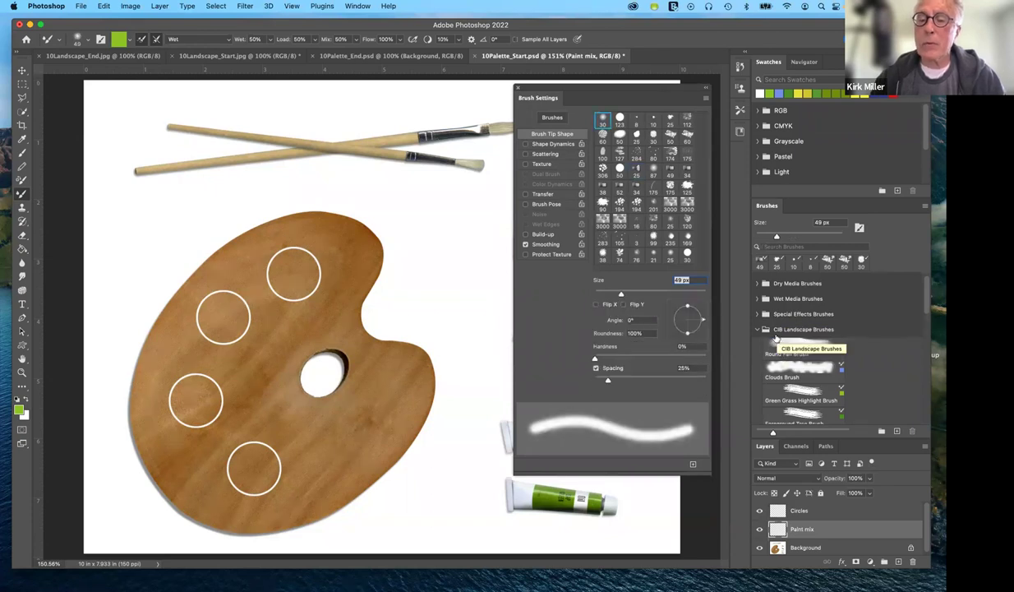
{"action": "left_click", "coordinate": [802, 347]}
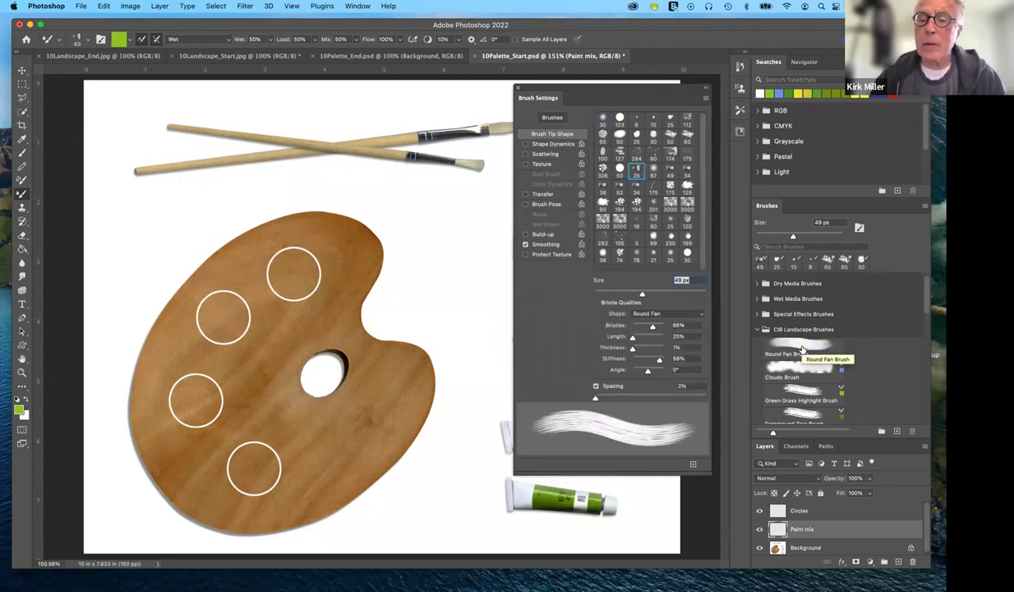
{"action": "left_click", "coordinate": [776, 286]}
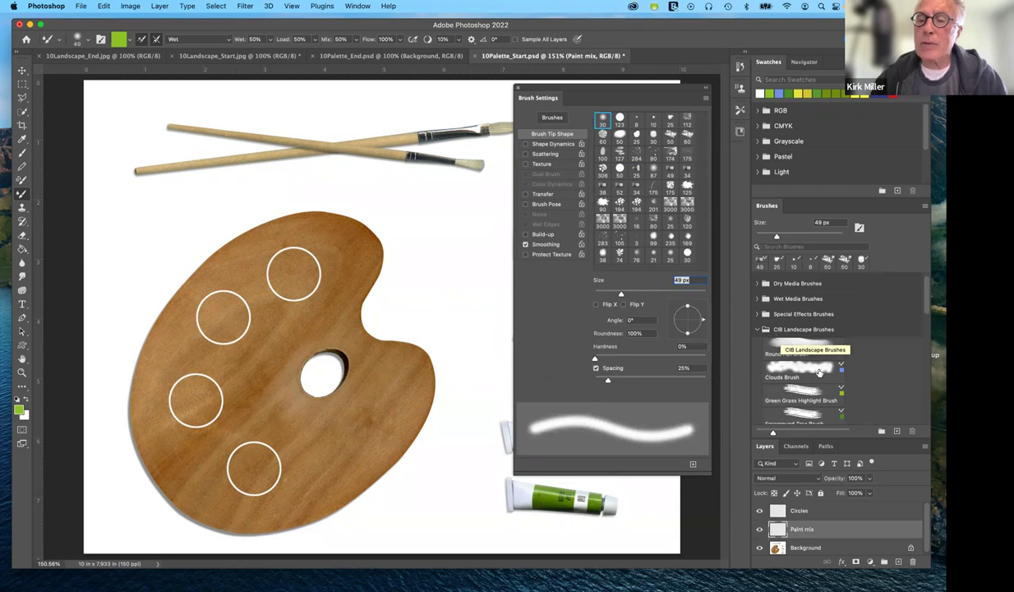
{"action": "left_click", "coordinate": [792, 351]}
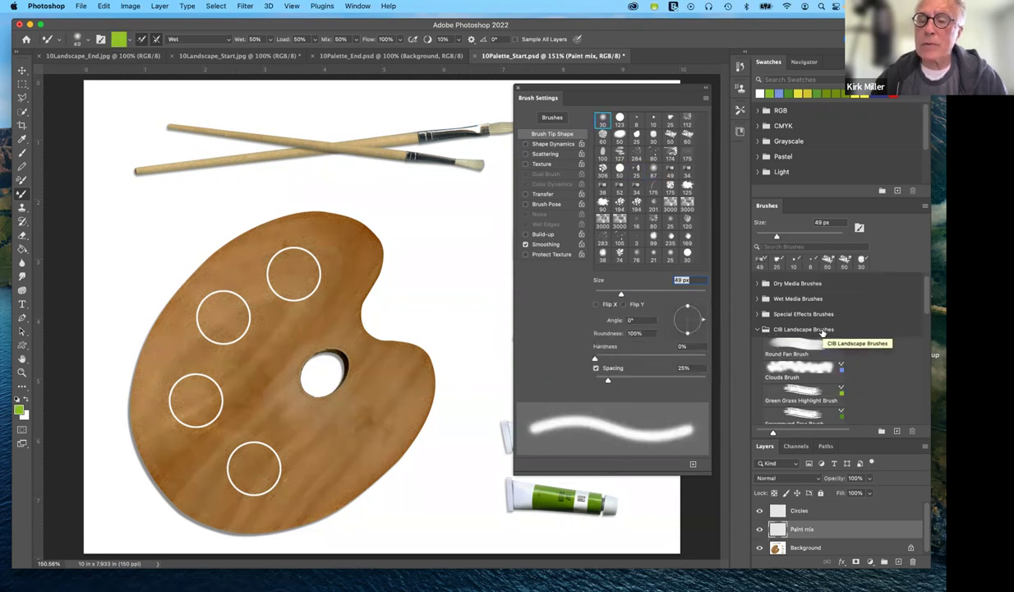
{"action": "left_click", "coordinate": [794, 391]}
{"action": "left_click", "coordinate": [796, 370]}
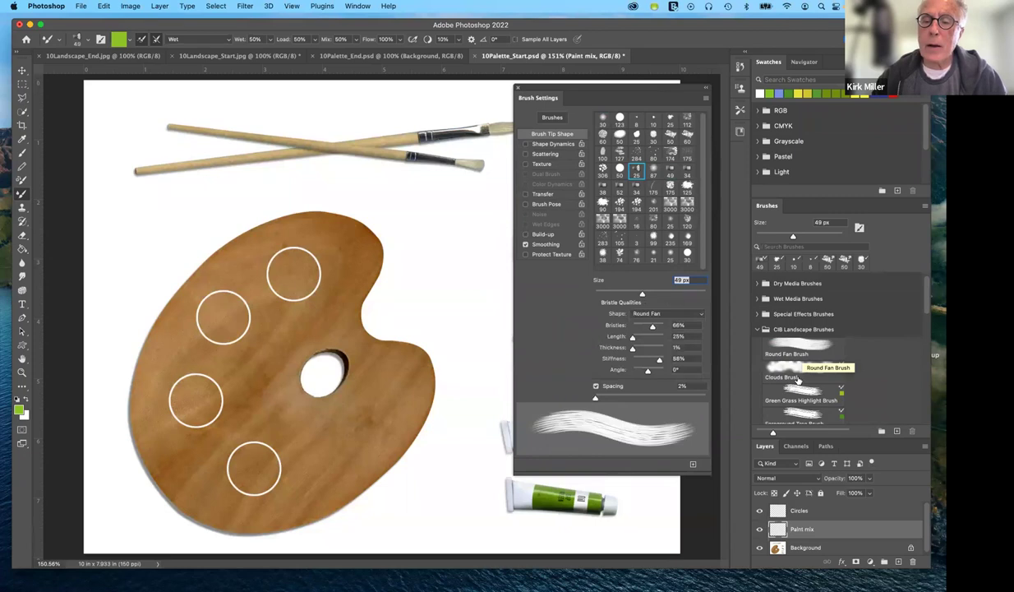
{"action": "left_click", "coordinate": [797, 379]}
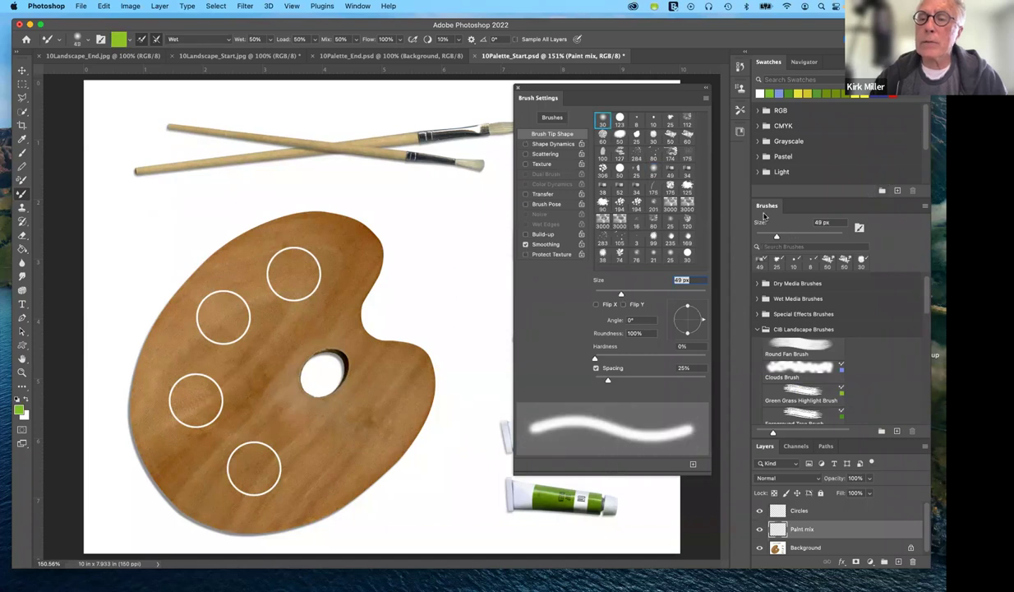
Start importing brushes and browse to the Desktop folder inside the home folder.
{"action": "left_click", "coordinate": [924, 208]}
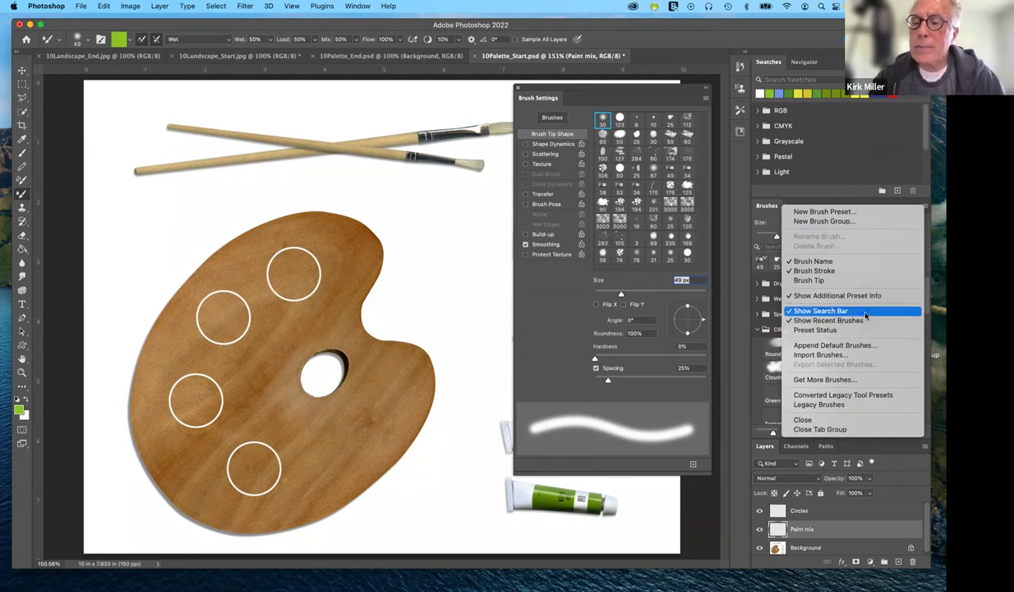
{"action": "left_click", "coordinate": [855, 356]}
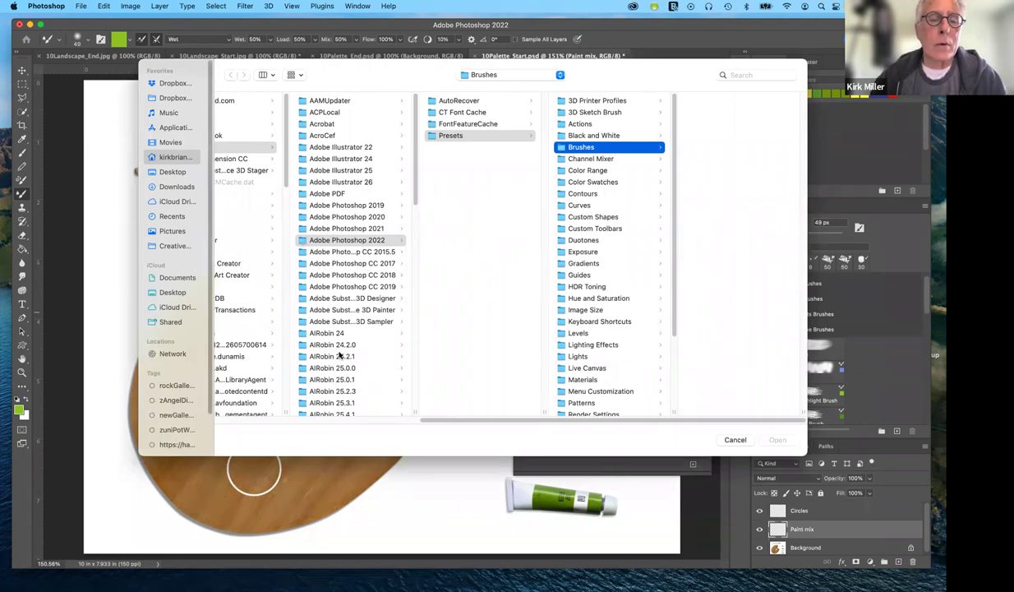
{"action": "left_click_drag", "start_coordinate": [473, 423], "coordinate": [221, 404]}
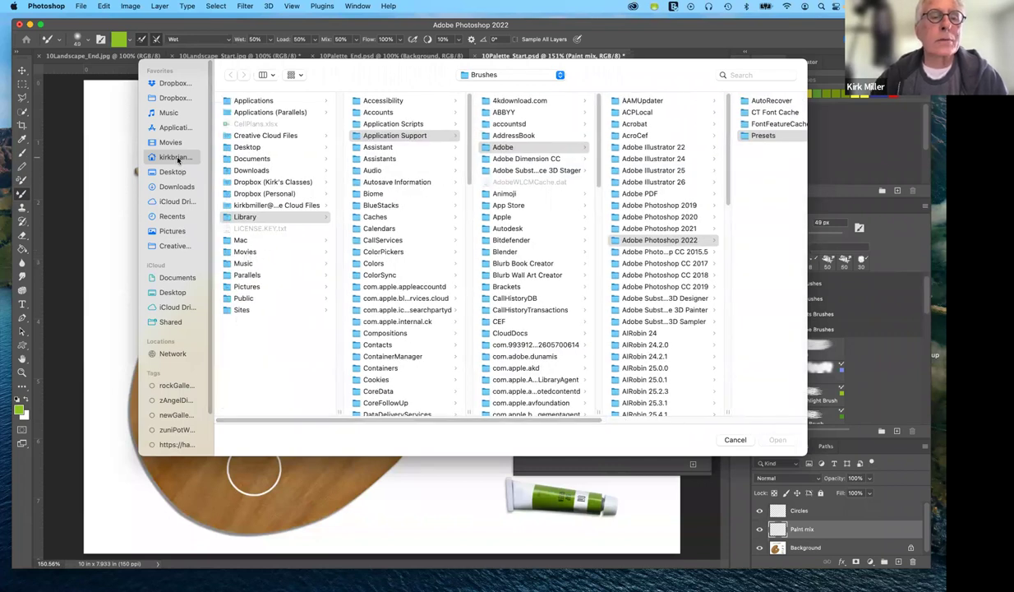
{"action": "left_click", "coordinate": [225, 145]}
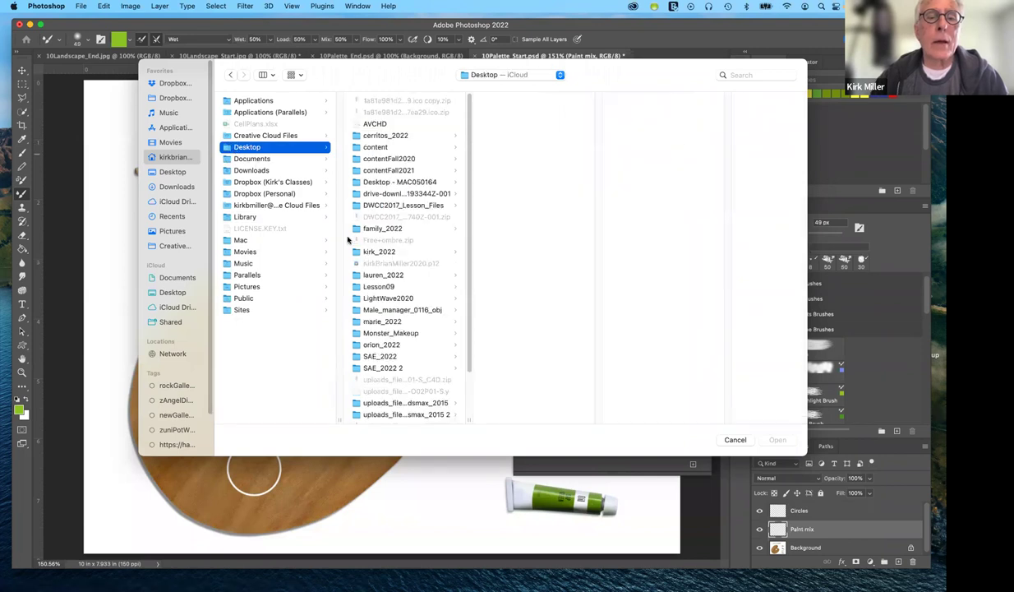
Locate CIB Landscape Brushes.abr in the Lesson10 folder inside cerritos_2022 and PSCC2020Lesson_Files, and cancel the brush import.
{"action": "scroll", "coordinate": [404, 260], "scroll_direction": "down", "scroll_amount": 3}
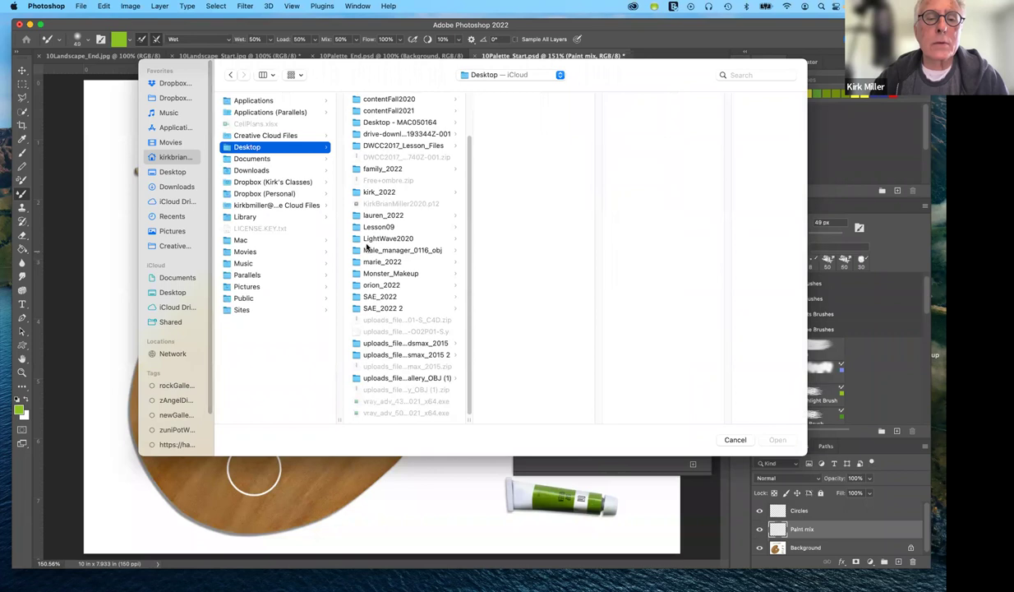
{"action": "scroll", "coordinate": [368, 248], "scroll_direction": "up", "scroll_amount": 3}
{"action": "scroll", "coordinate": [368, 248], "scroll_direction": "down", "scroll_amount": 3}
{"action": "scroll", "coordinate": [383, 287], "scroll_direction": "up", "scroll_amount": 1}
{"action": "scroll", "coordinate": [383, 289], "scroll_direction": "down", "scroll_amount": 1}
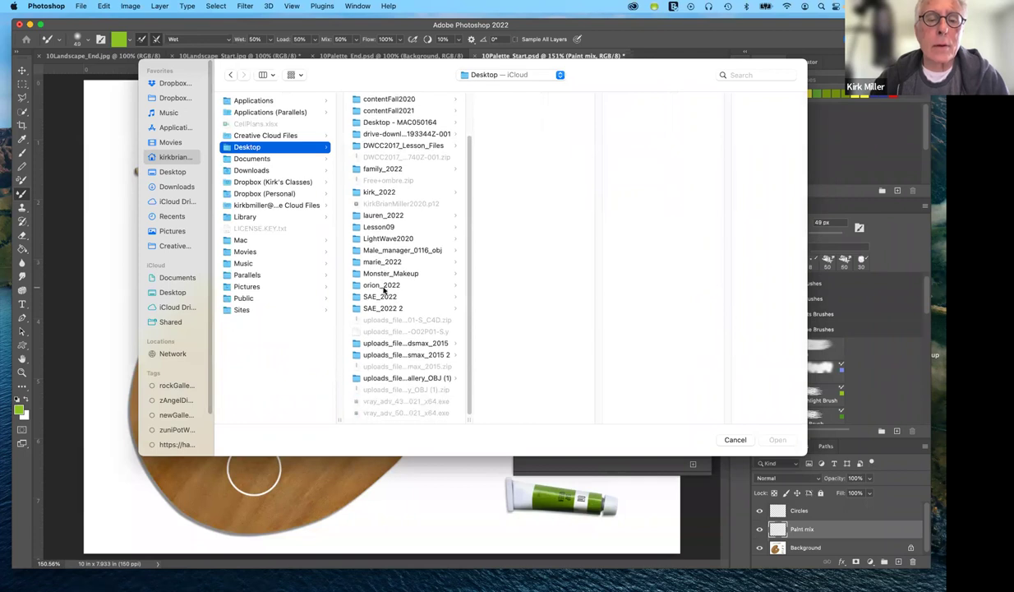
{"action": "scroll", "coordinate": [380, 289], "scroll_direction": "up", "scroll_amount": 2}
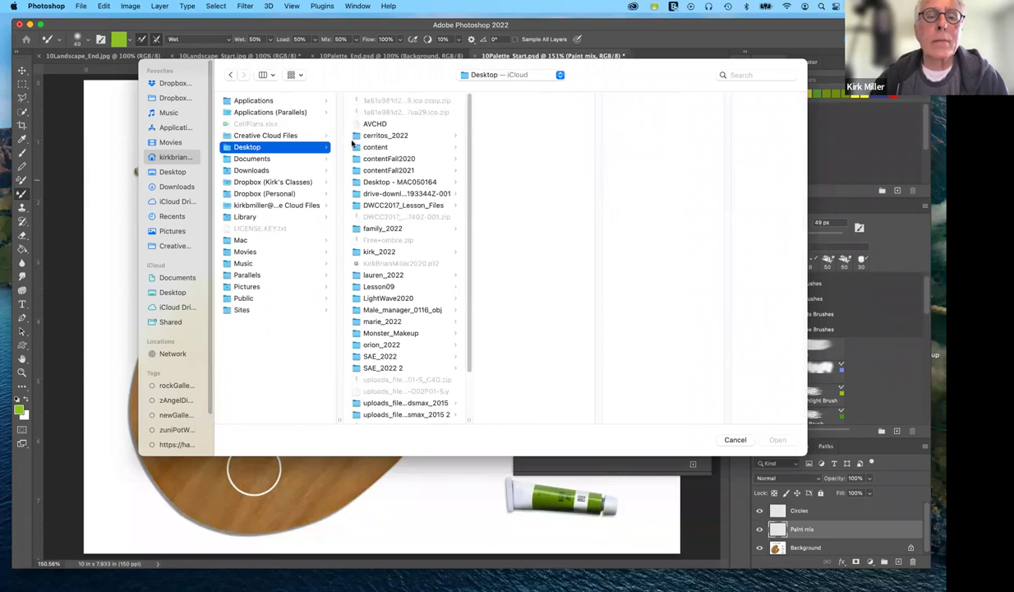
{"action": "left_click", "coordinate": [378, 135]}
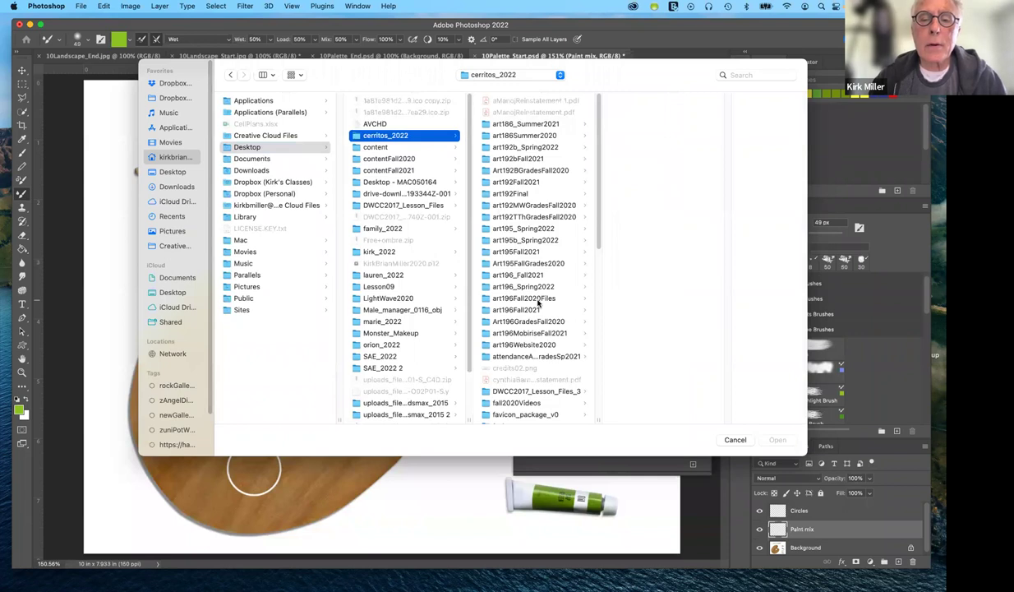
{"action": "scroll", "coordinate": [538, 304], "scroll_direction": "down", "scroll_amount": 10}
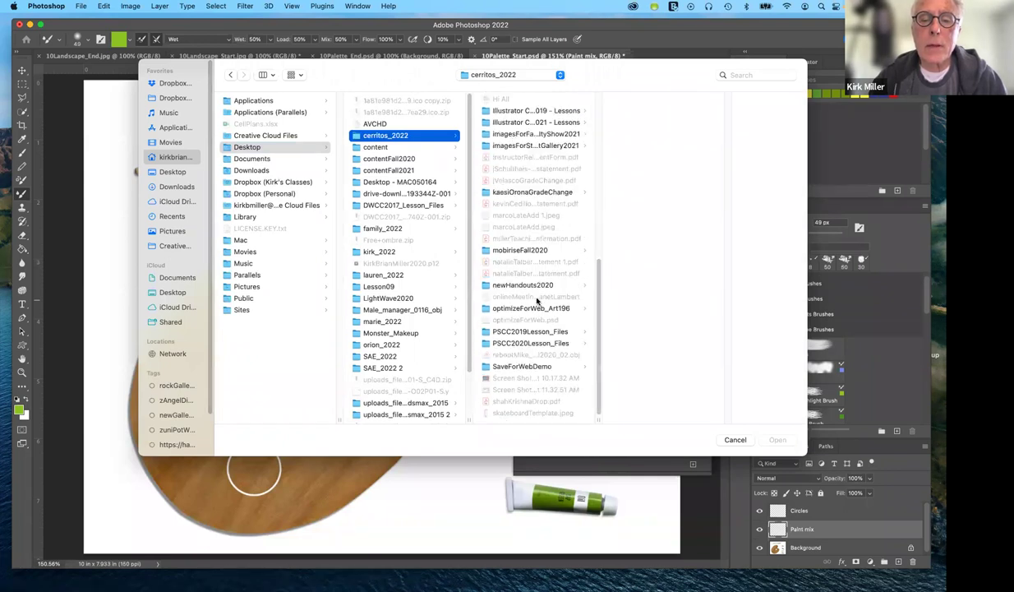
{"action": "left_click", "coordinate": [486, 345]}
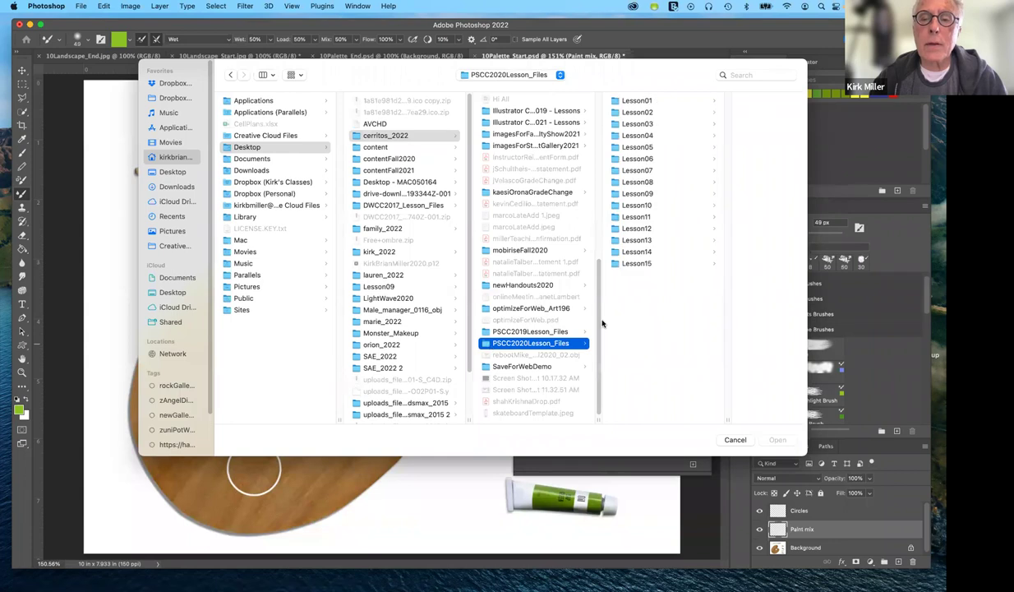
{"action": "left_click", "coordinate": [636, 205]}
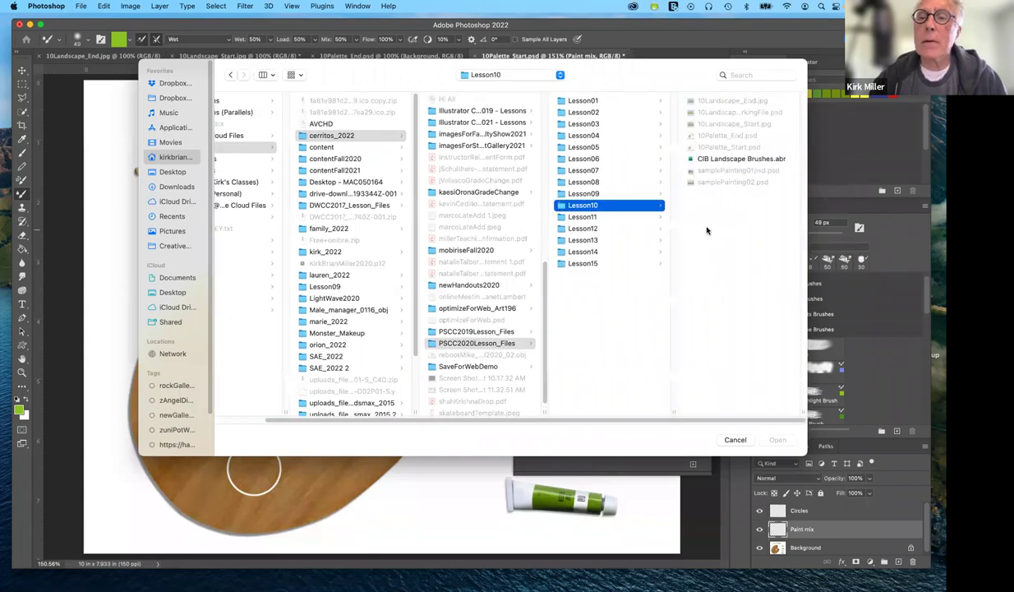
{"action": "left_click", "coordinate": [721, 160]}
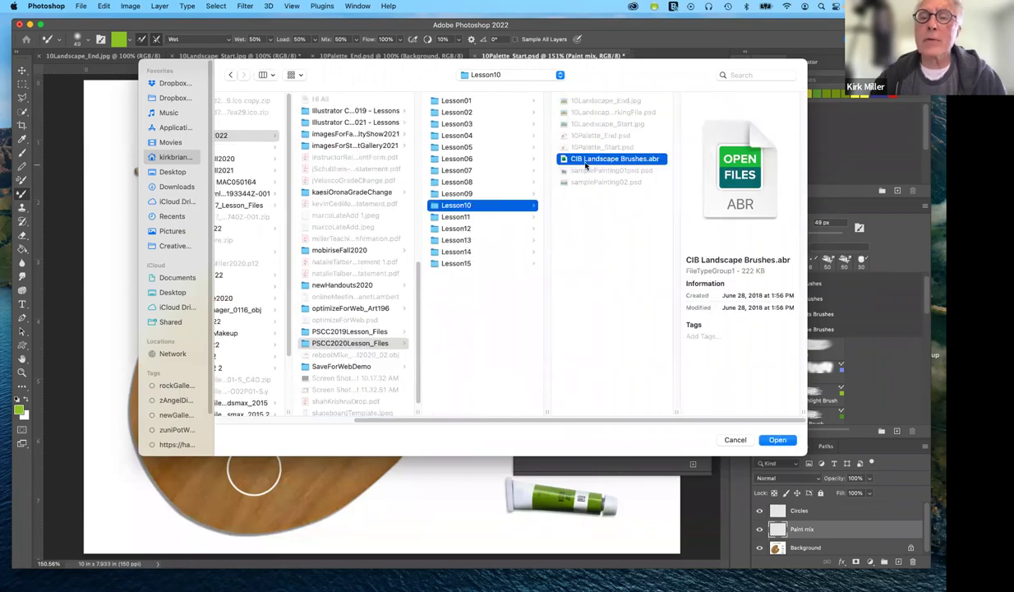
{"action": "left_click", "coordinate": [735, 440]}
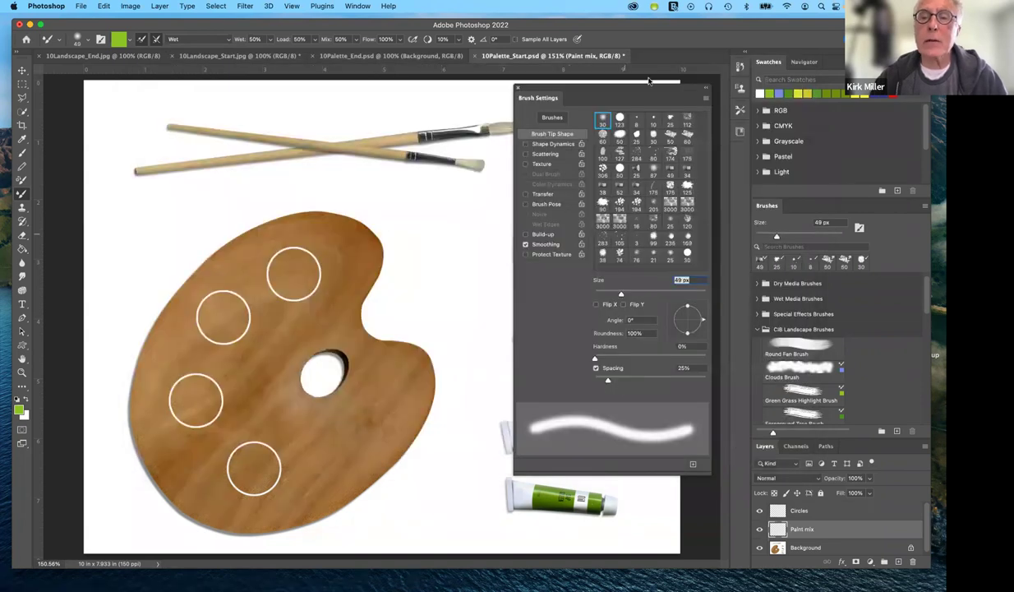
Move the Brush Settings over the palette, clear of the paint tubes, and enlarge the view to about 176%.
{"action": "left_click_drag", "start_coordinate": [663, 105], "coordinate": [775, 121]}
{"action": "mouse_move", "coordinate": [572, 111]}
{"action": "left_mouse_down"}
{"action": "mouse_move", "coordinate": [206, 67]}
{"action": "mouse_move", "coordinate": [220, 121]}
{"action": "mouse_move", "coordinate": [283, 176]}
{"action": "mouse_move", "coordinate": [257, 269]}
{"action": "mouse_move", "coordinate": [228, 140]}
{"action": "left_mouse_up"}
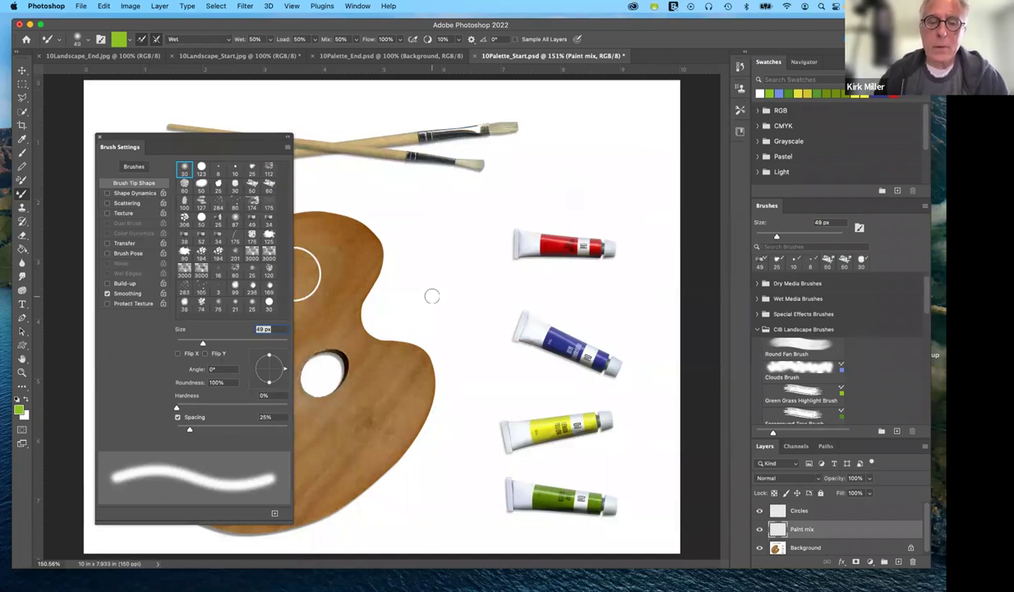
{"action": "key", "text": "super+equal"}
{"action": "scroll", "coordinate": [433, 296], "scroll_direction": "left", "scroll_amount": 2}
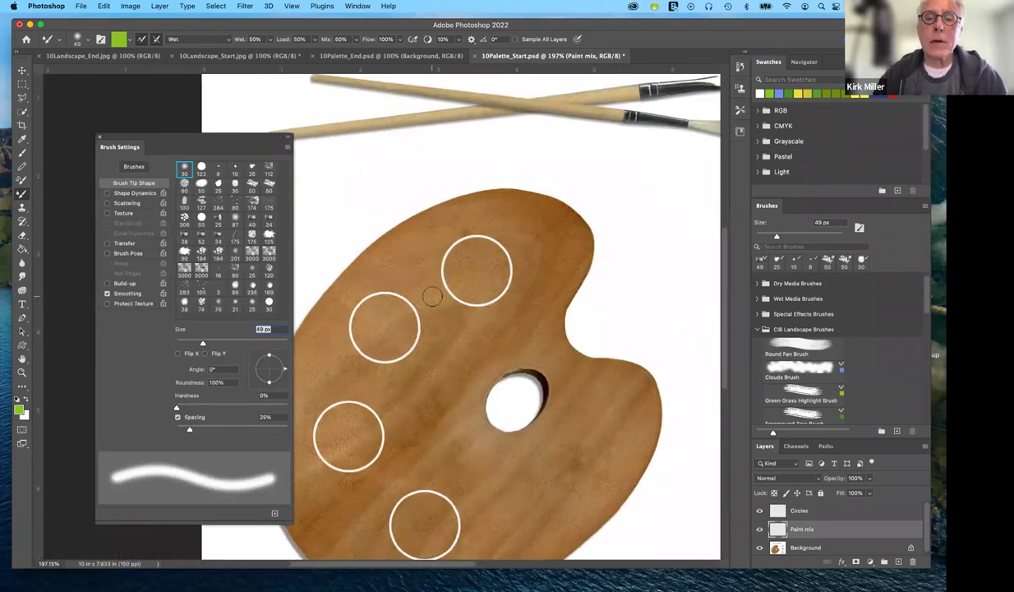
{"action": "scroll", "coordinate": [432, 296], "scroll_direction": "right", "scroll_amount": 5}
{"action": "scroll", "coordinate": [427, 301], "scroll_direction": "down", "scroll_amount": 3}
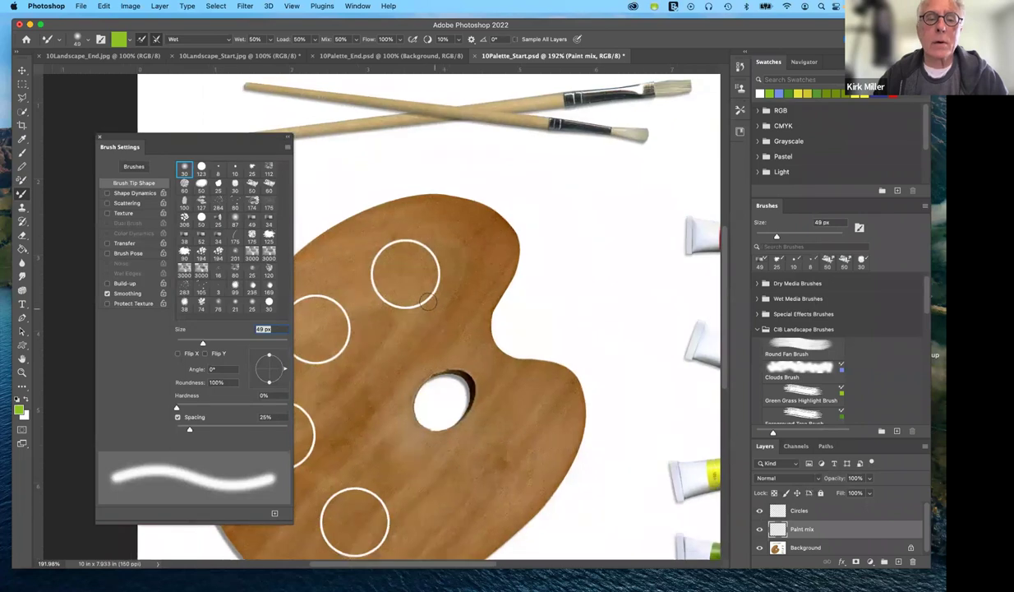
{"action": "scroll", "coordinate": [427, 302], "scroll_direction": "right", "scroll_amount": 8}
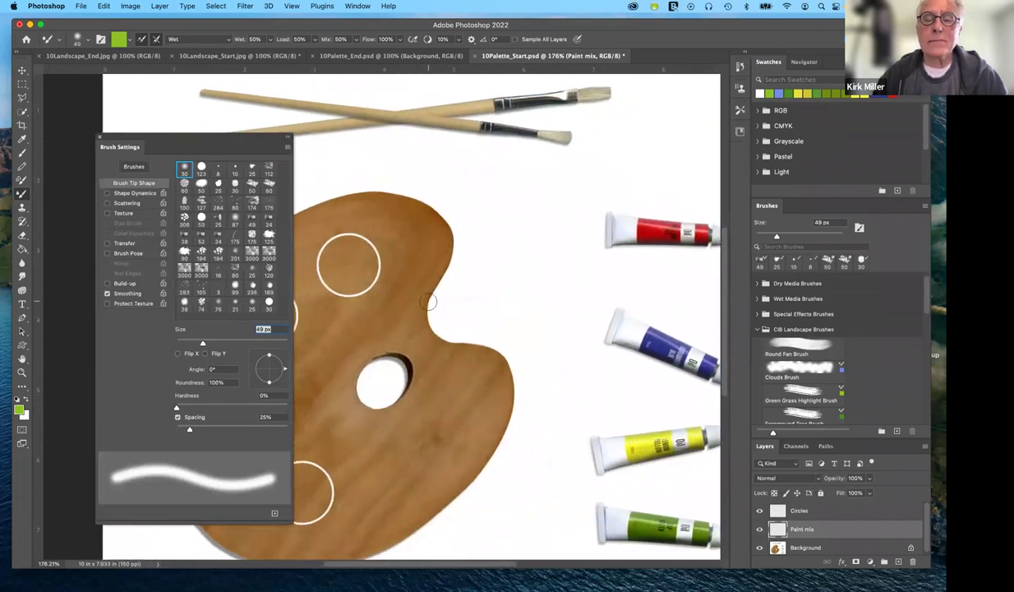
{"action": "scroll", "coordinate": [421, 302], "scroll_direction": "left", "scroll_amount": 3}
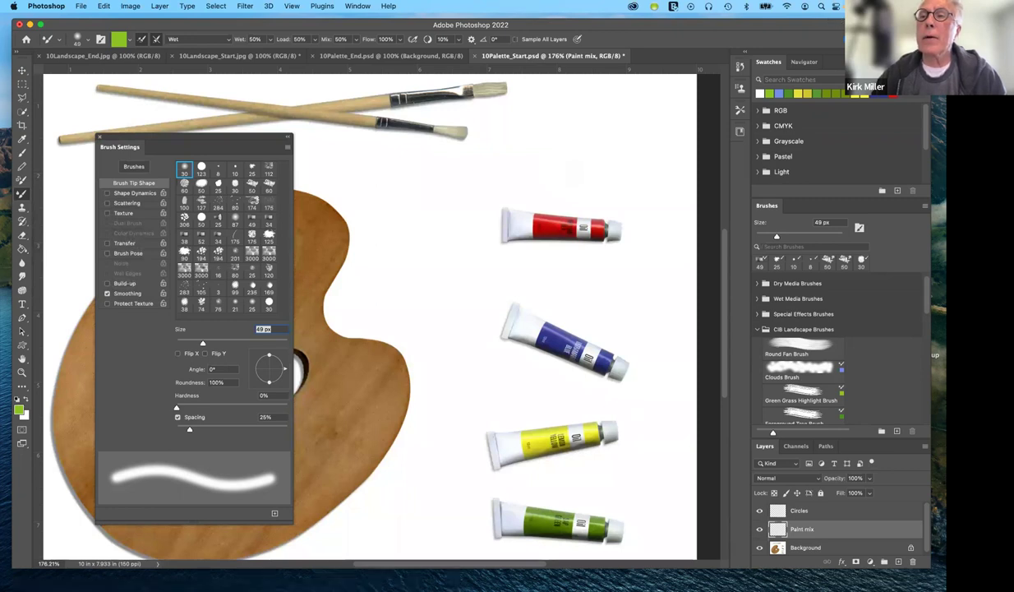
Switch to the Essentials workspace to view the tools grouped with the Mixer Brush, and return to the Painting workspace.
{"action": "left_click", "coordinate": [912, 38]}
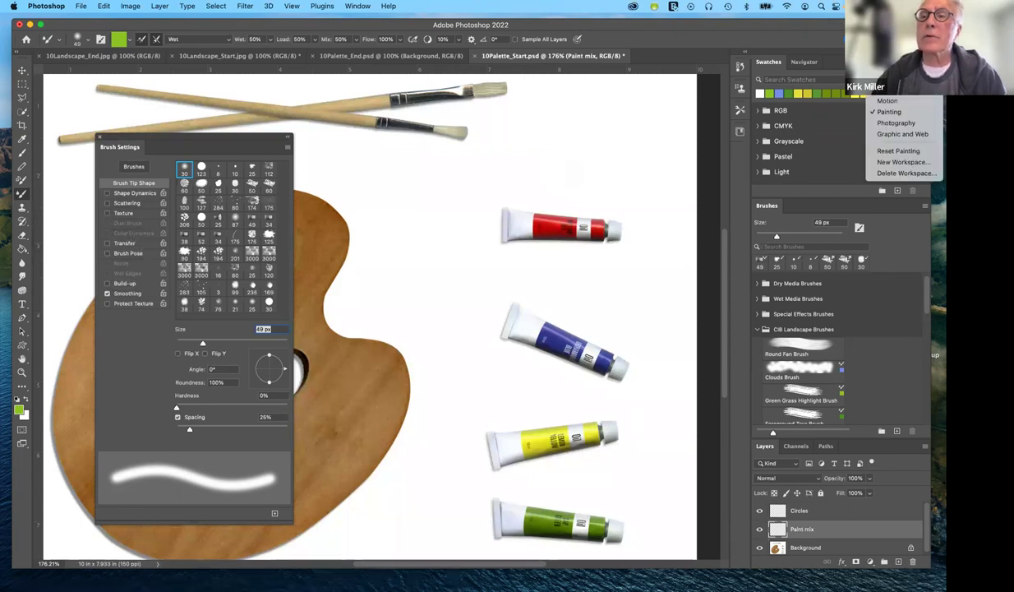
{"action": "left_click", "coordinate": [892, 89]}
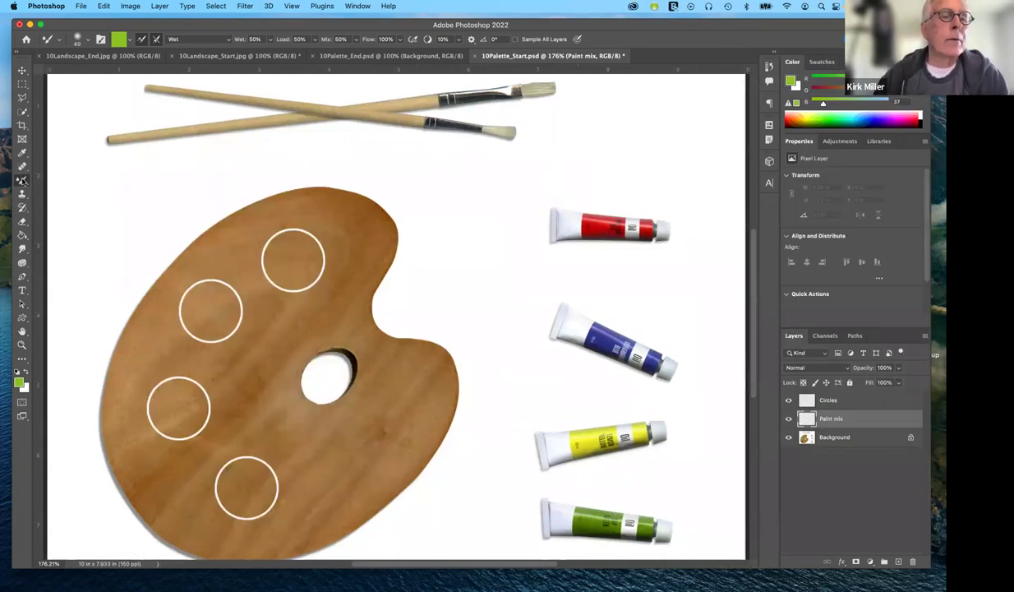
{"action": "left_click", "coordinate": [23, 180]}
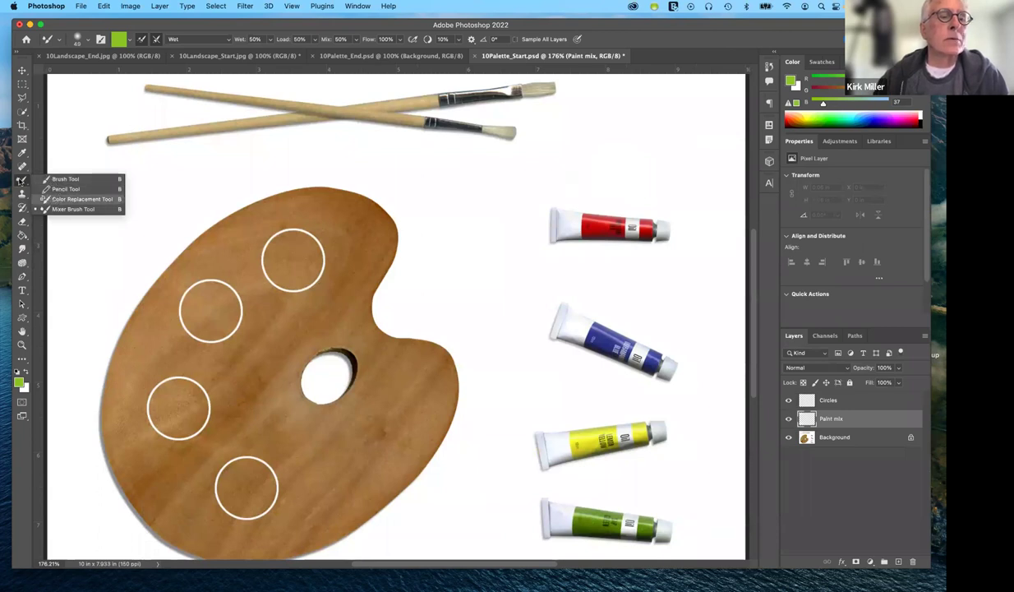
{"action": "left_click", "coordinate": [20, 179]}
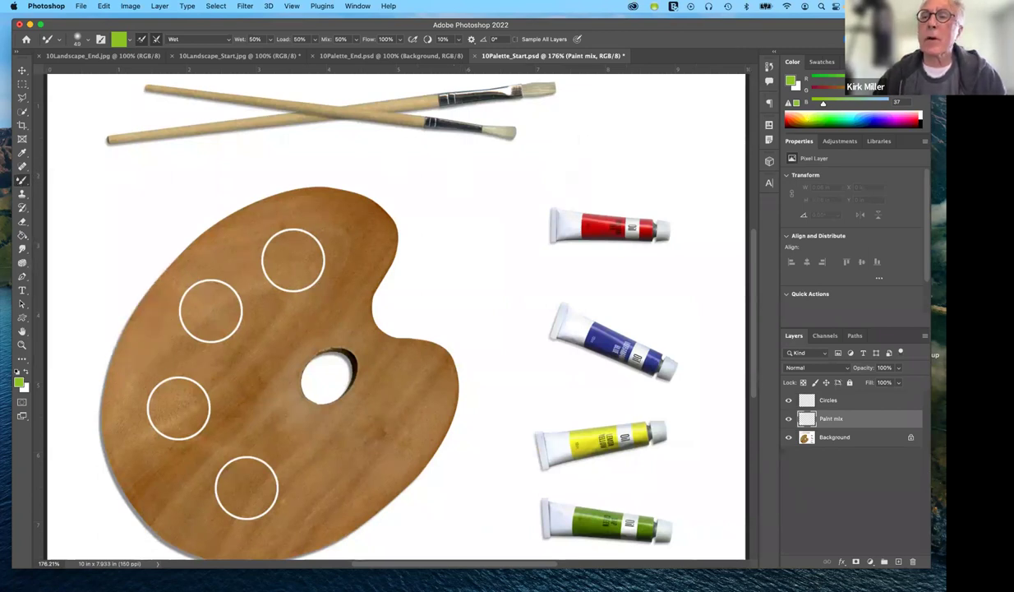
{"action": "left_click", "coordinate": [919, 39]}
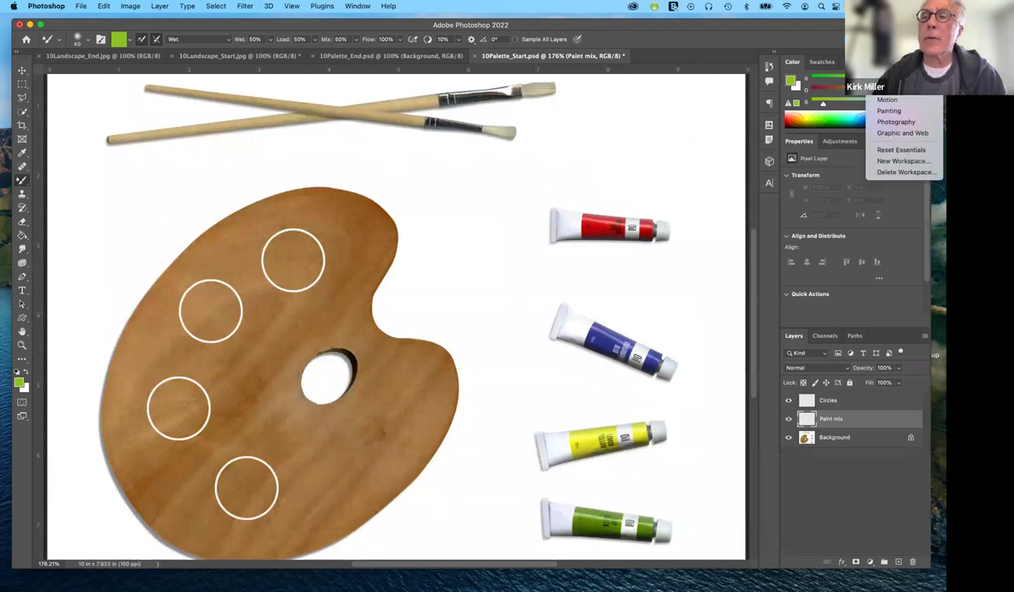
{"action": "left_click", "coordinate": [894, 111]}
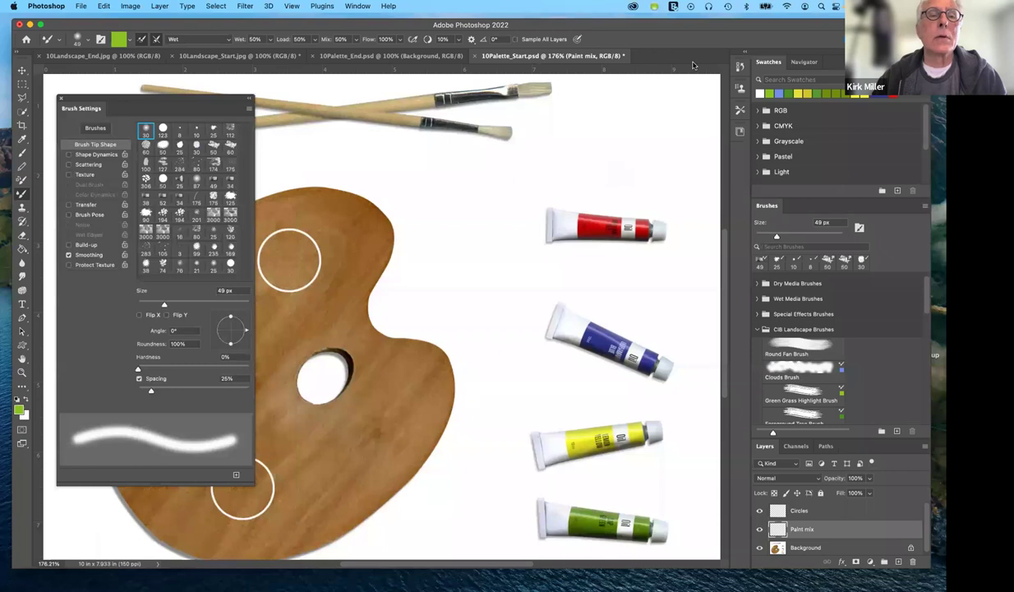
Sample the red tube's colour (#d81b17) for the Mixer Brush and paint a soft red stroke above that tube.
{"action": "left_click", "coordinate": [120, 41]}
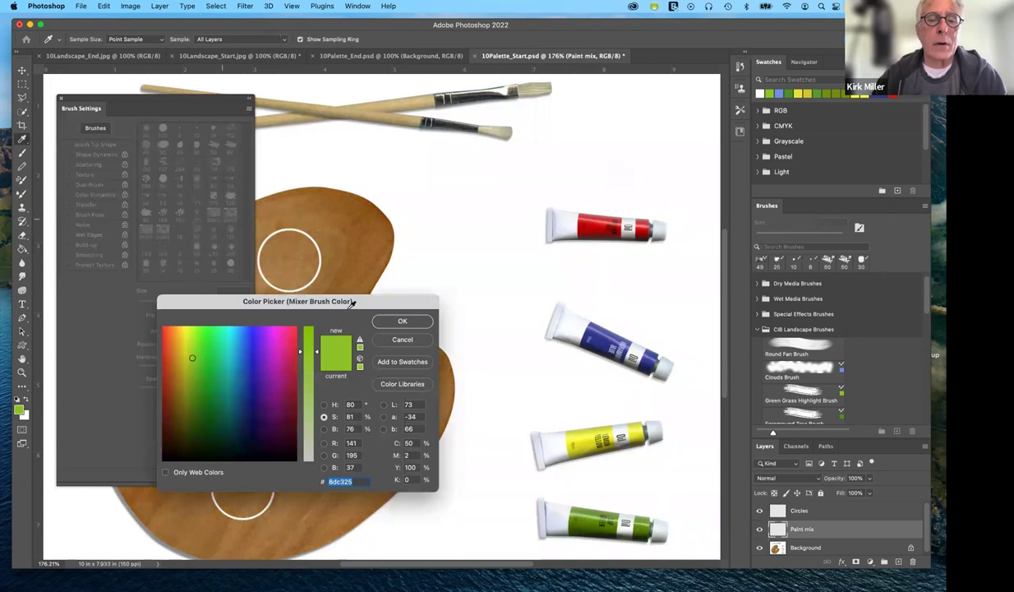
{"action": "left_click_drag", "start_coordinate": [375, 301], "coordinate": [448, 298]}
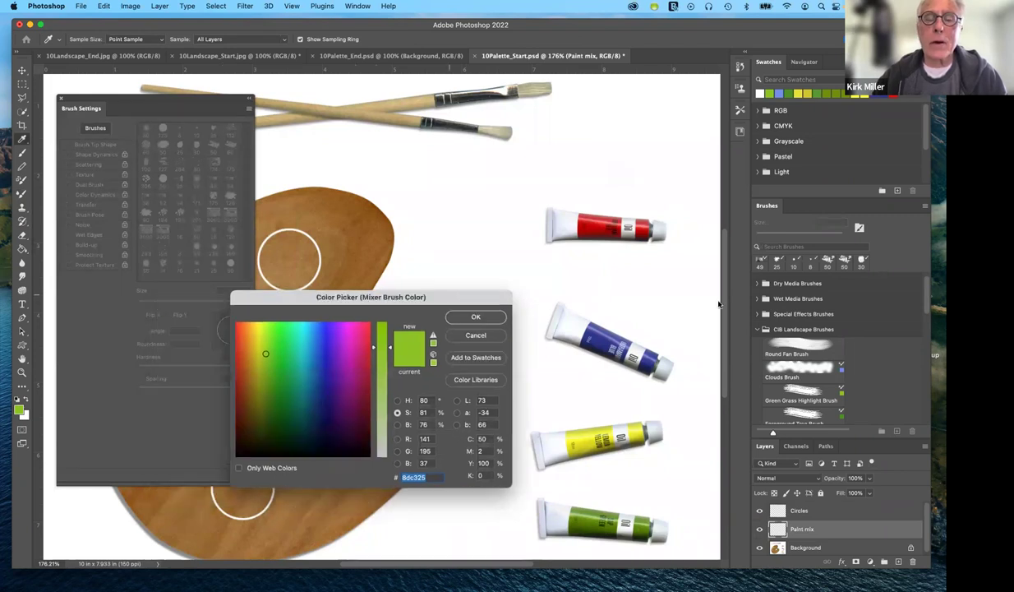
{"action": "left_click", "coordinate": [604, 223]}
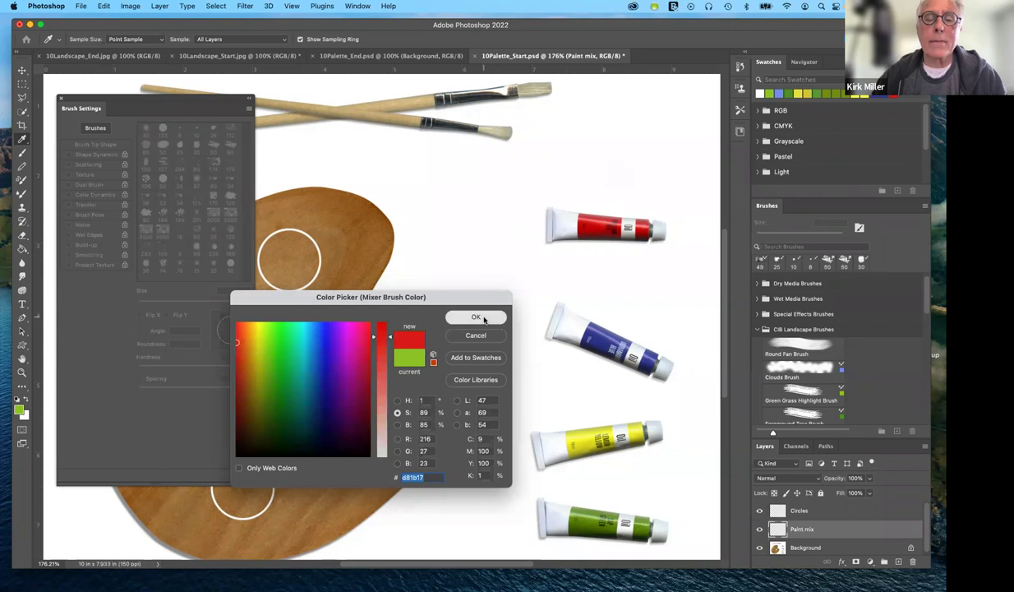
{"action": "left_click", "coordinate": [480, 317]}
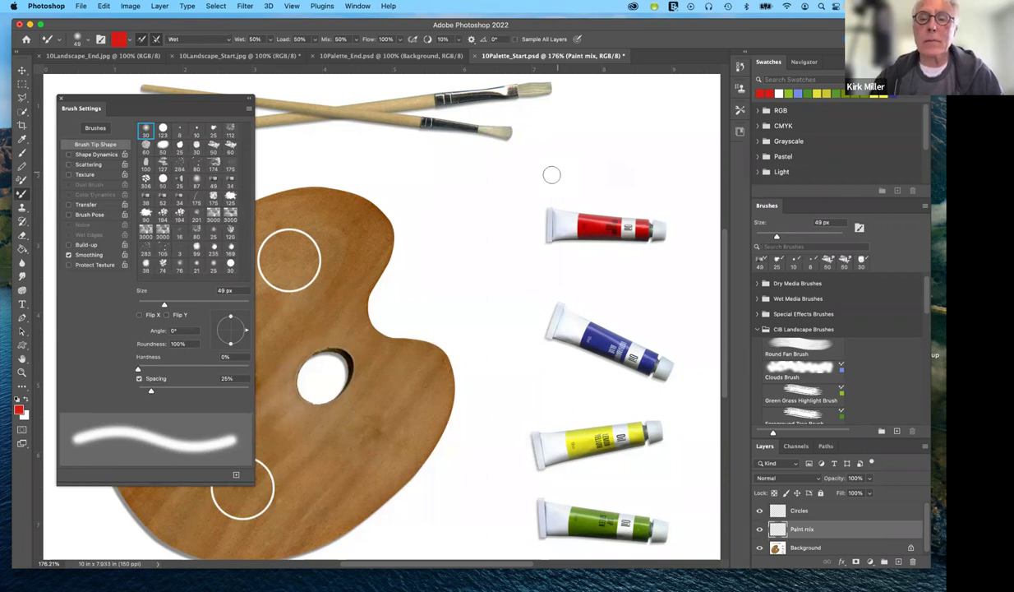
{"action": "mouse_move", "coordinate": [541, 177]}
{"action": "left_mouse_down"}
{"action": "mouse_move", "coordinate": [655, 179]}
{"action": "mouse_move", "coordinate": [610, 170]}
{"action": "mouse_move", "coordinate": [653, 187]}
{"action": "mouse_move", "coordinate": [567, 183]}
{"action": "mouse_move", "coordinate": [633, 156]}
{"action": "left_mouse_up"}
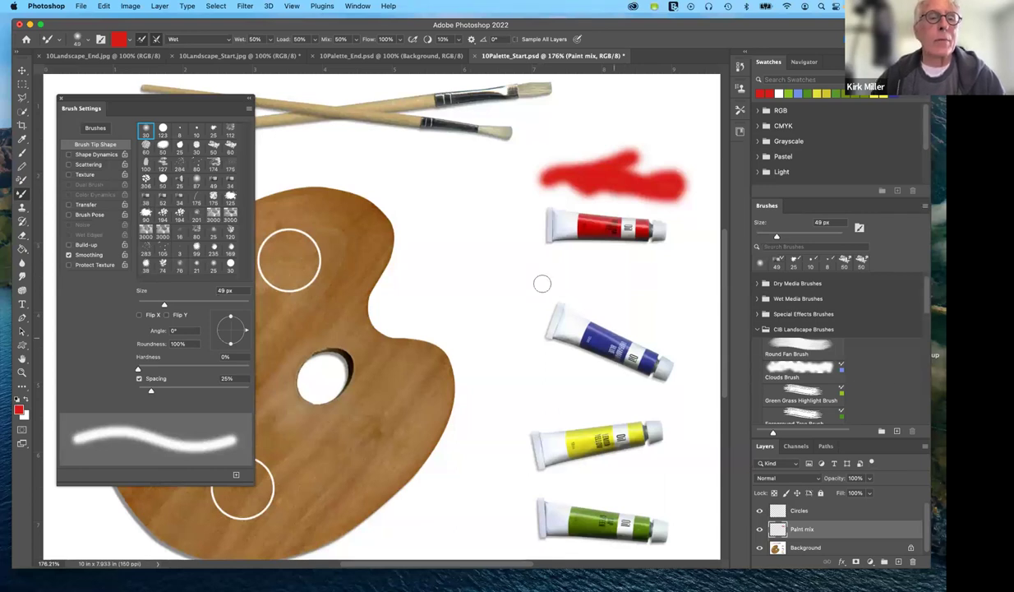
Sample the blue tube's colour (#30378e) for the Mixer Brush and scribble above that tube with the 10 px tip.
{"action": "left_click", "coordinate": [121, 40]}
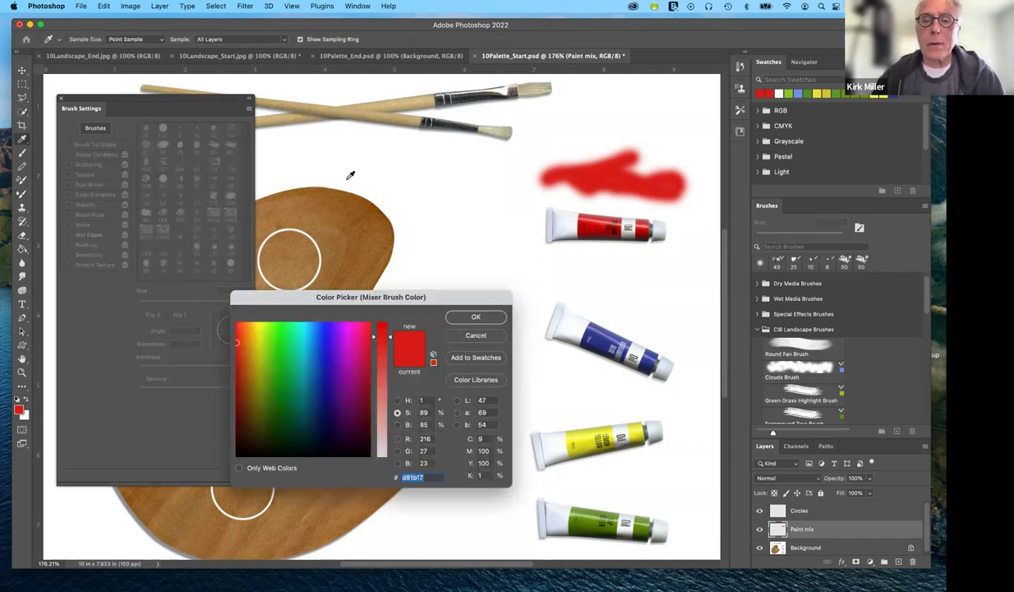
{"action": "left_click", "coordinate": [586, 325]}
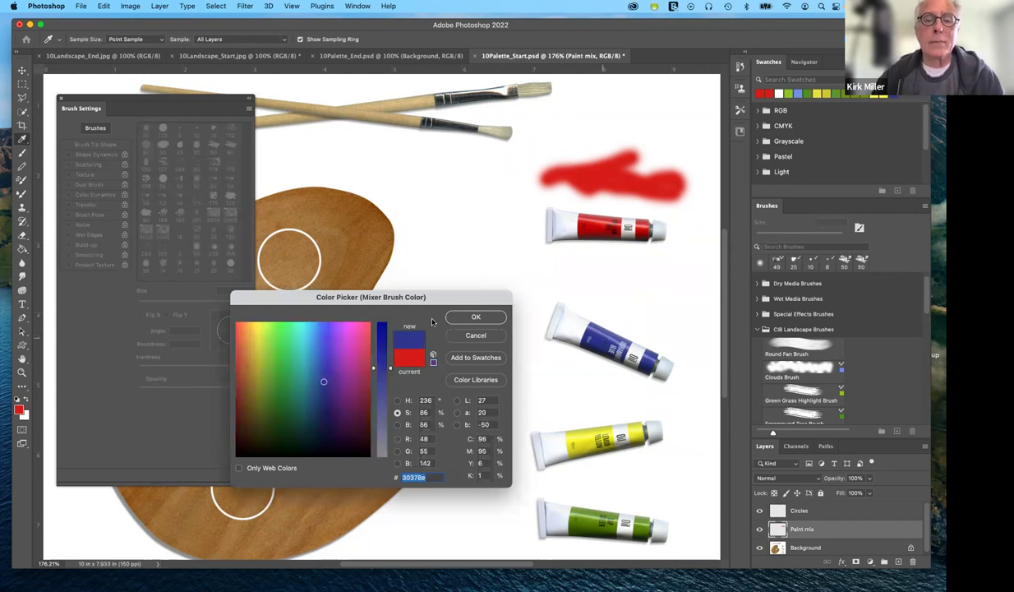
{"action": "left_click", "coordinate": [476, 317]}
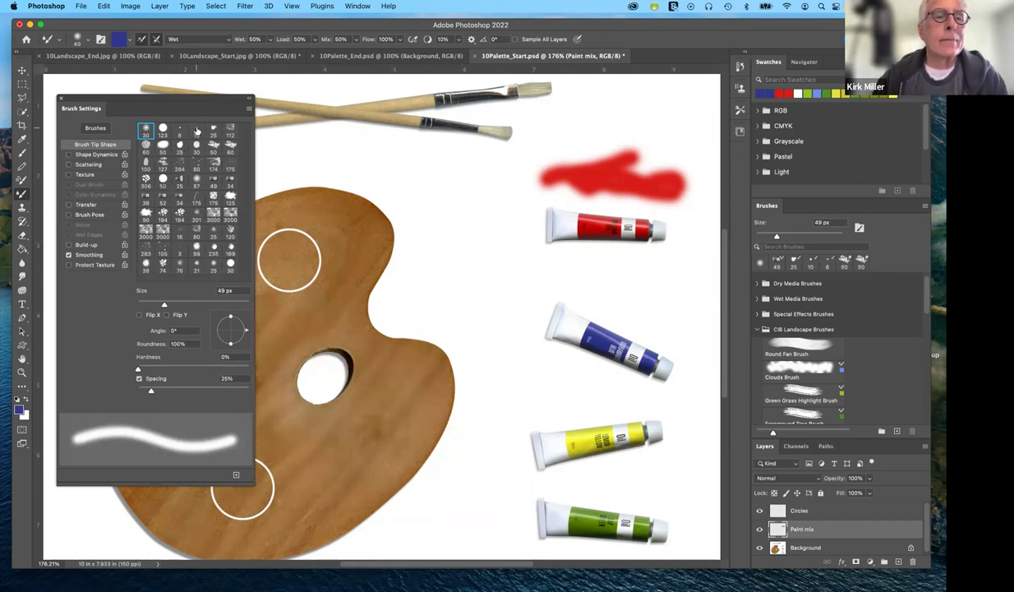
{"action": "left_click", "coordinate": [196, 132]}
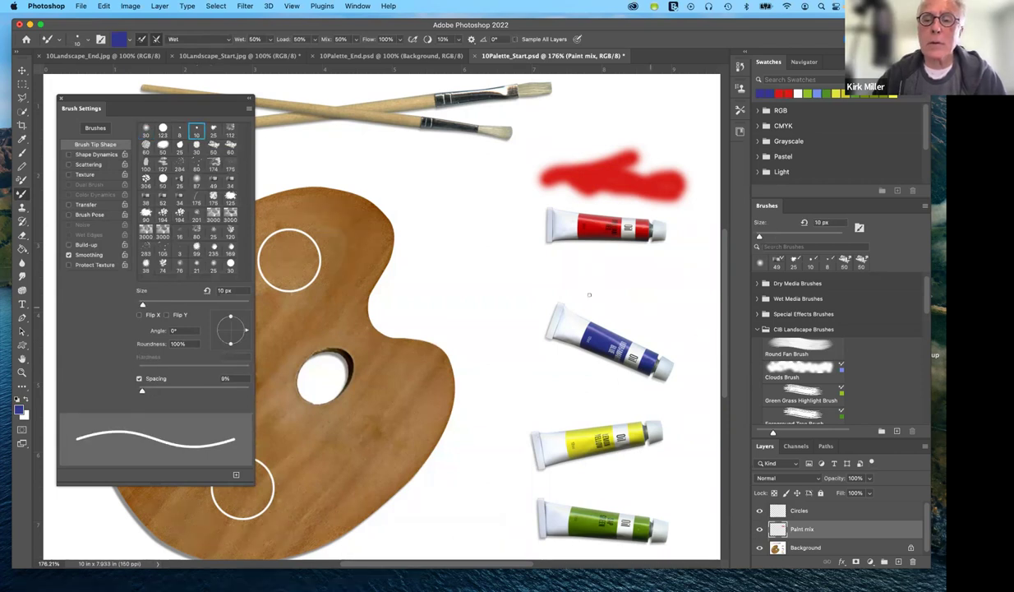
{"action": "mouse_move", "coordinate": [565, 283]}
{"action": "left_mouse_down"}
{"action": "mouse_move", "coordinate": [649, 284]}
{"action": "mouse_move", "coordinate": [610, 296]}
{"action": "mouse_move", "coordinate": [590, 286]}
{"action": "mouse_move", "coordinate": [622, 327]}
{"action": "mouse_move", "coordinate": [640, 311]}
{"action": "left_mouse_up"}
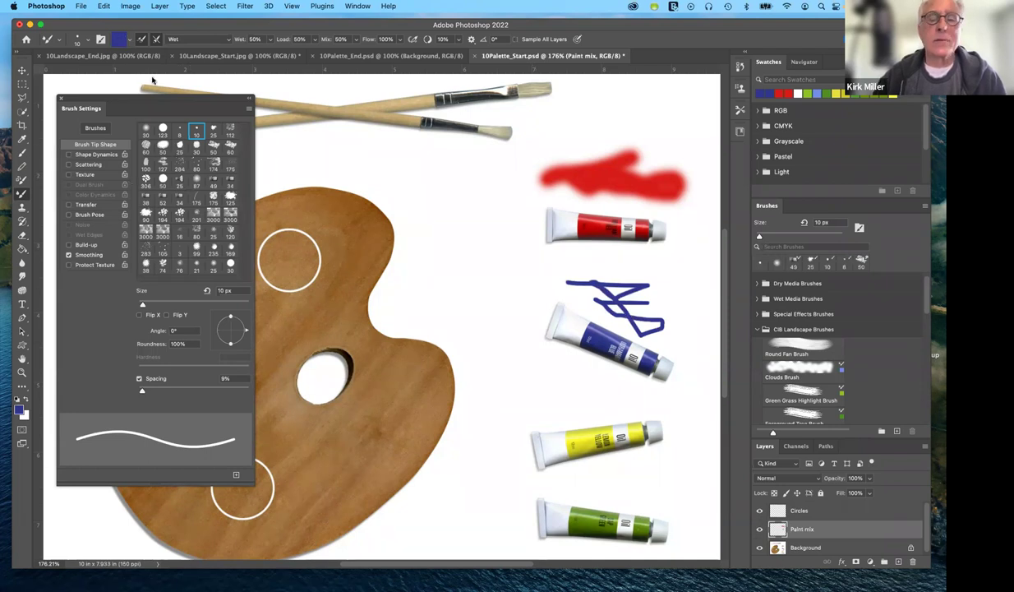
Paint blue strokes across the blue scribble with the Round Fan Brush from the CIB Landscape Brushes group.
{"action": "left_click", "coordinate": [801, 346]}
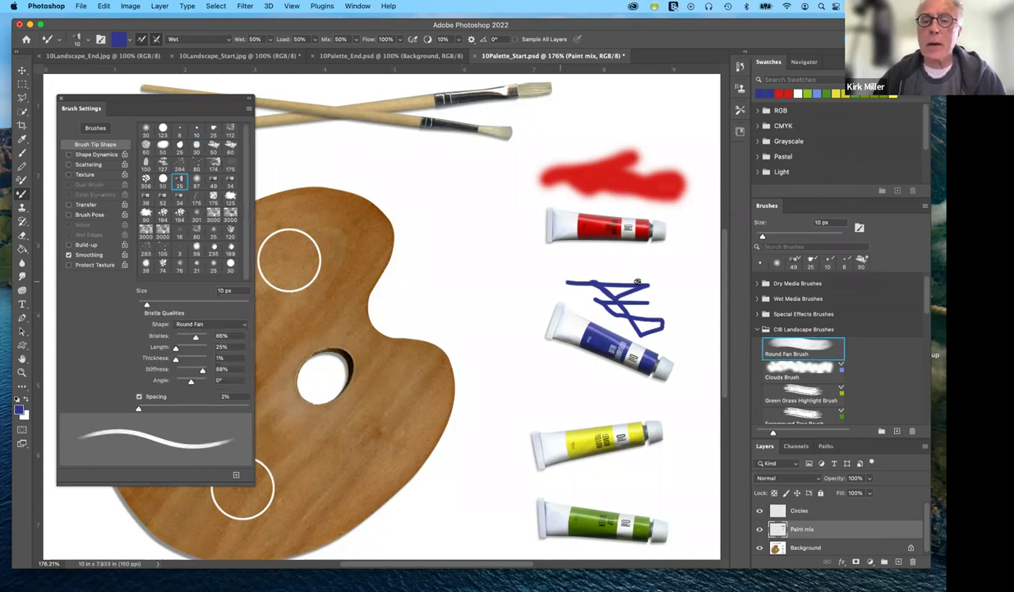
{"action": "left_click_drag", "start_coordinate": [637, 282], "coordinate": [518, 288]}
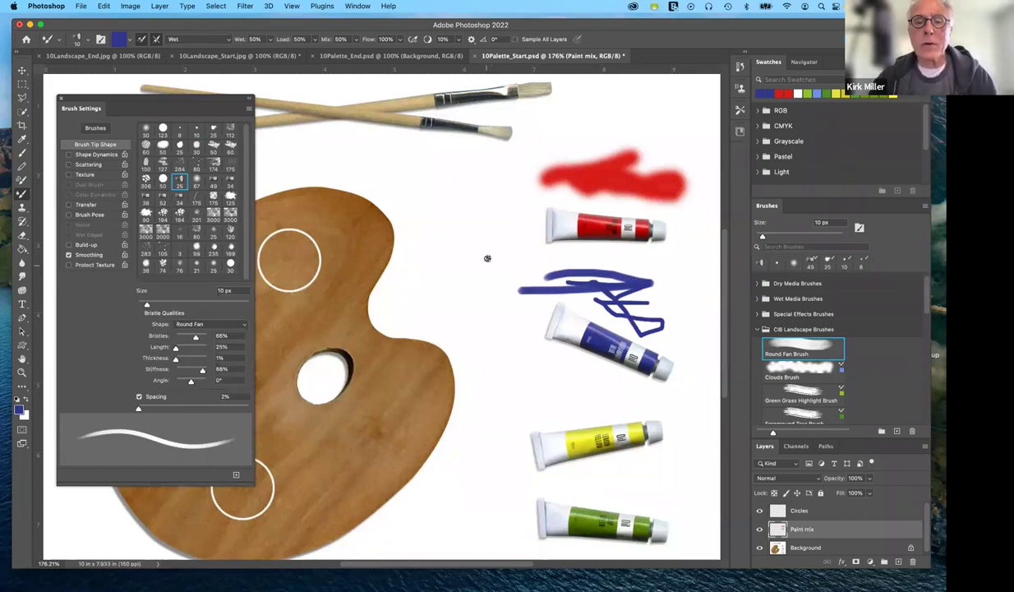
{"action": "mouse_move", "coordinate": [486, 260]}
{"action": "left_mouse_down"}
{"action": "mouse_move", "coordinate": [543, 267]}
{"action": "mouse_move", "coordinate": [567, 287]}
{"action": "left_mouse_up"}
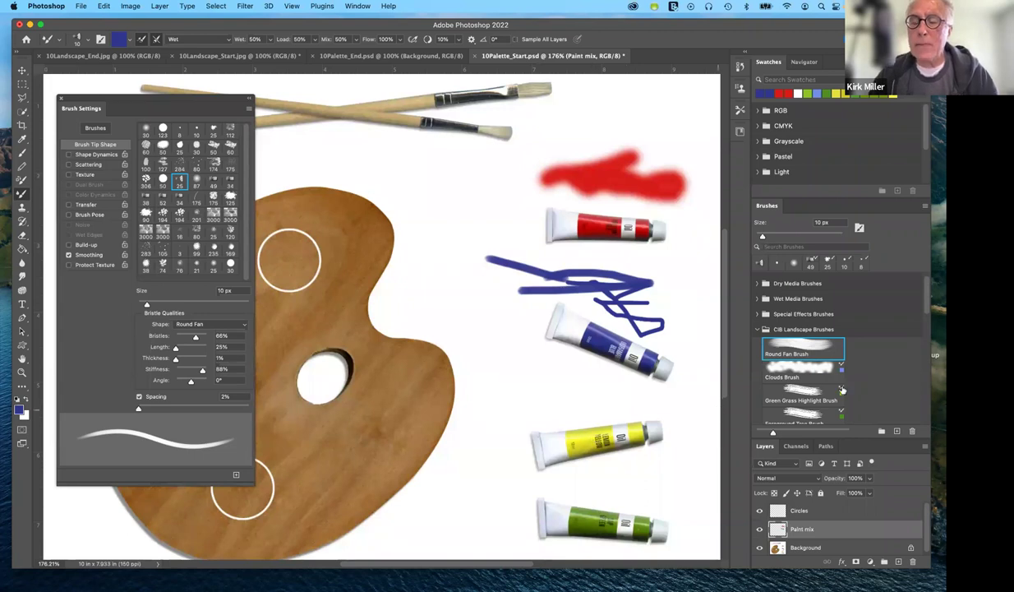
Expand the General Brushes group and look through its round brush presets.
{"action": "scroll", "coordinate": [785, 345], "scroll_direction": "up", "scroll_amount": 2}
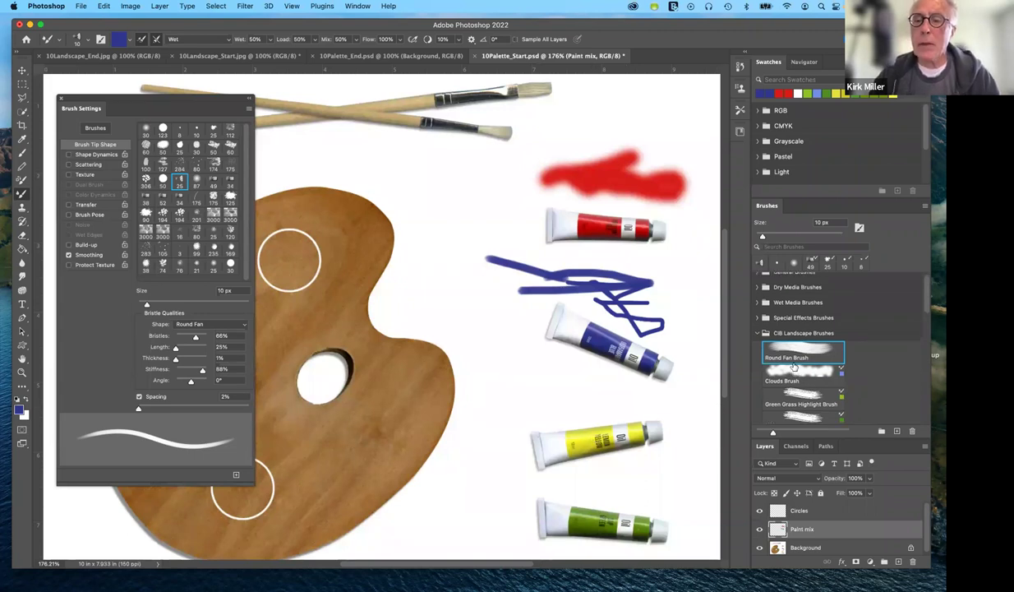
{"action": "left_click", "coordinate": [757, 279]}
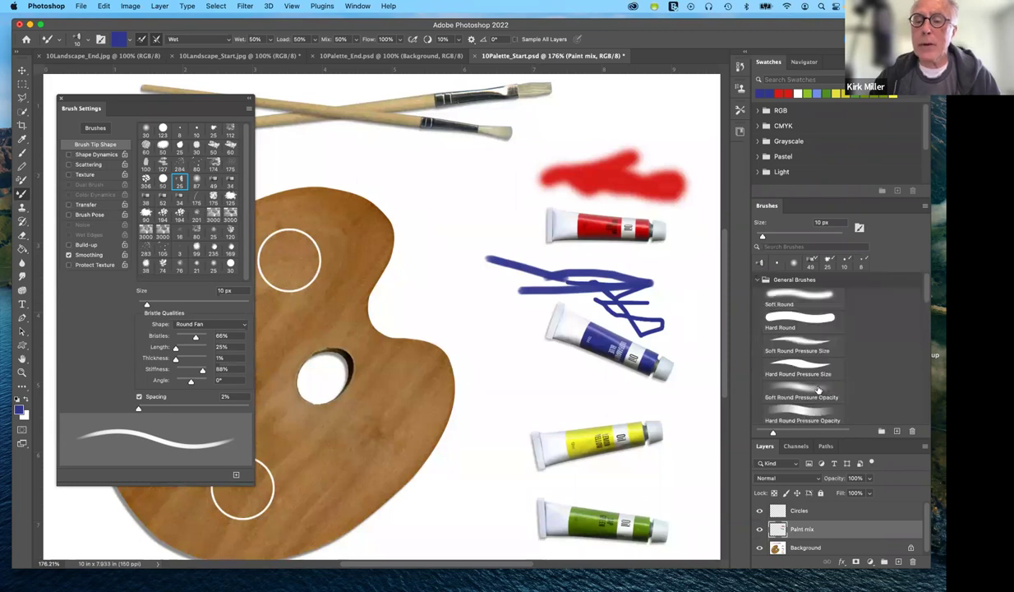
{"action": "scroll", "coordinate": [815, 387], "scroll_direction": "down", "scroll_amount": 2}
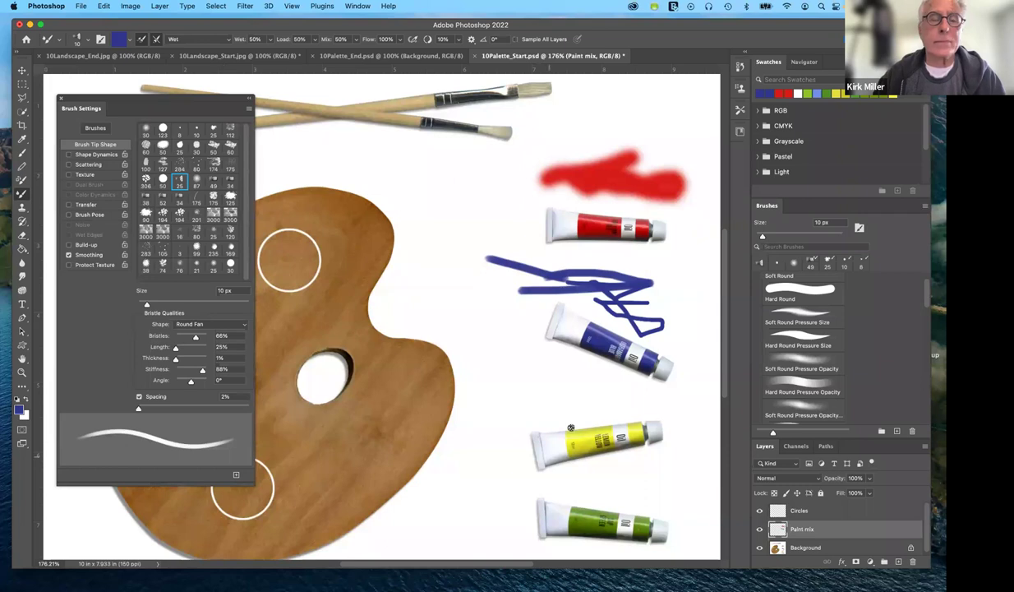
Sample the yellow tube's colour for the Mixer Brush and raise its saturation to reach #fbfb17.
{"action": "left_click", "coordinate": [119, 39]}
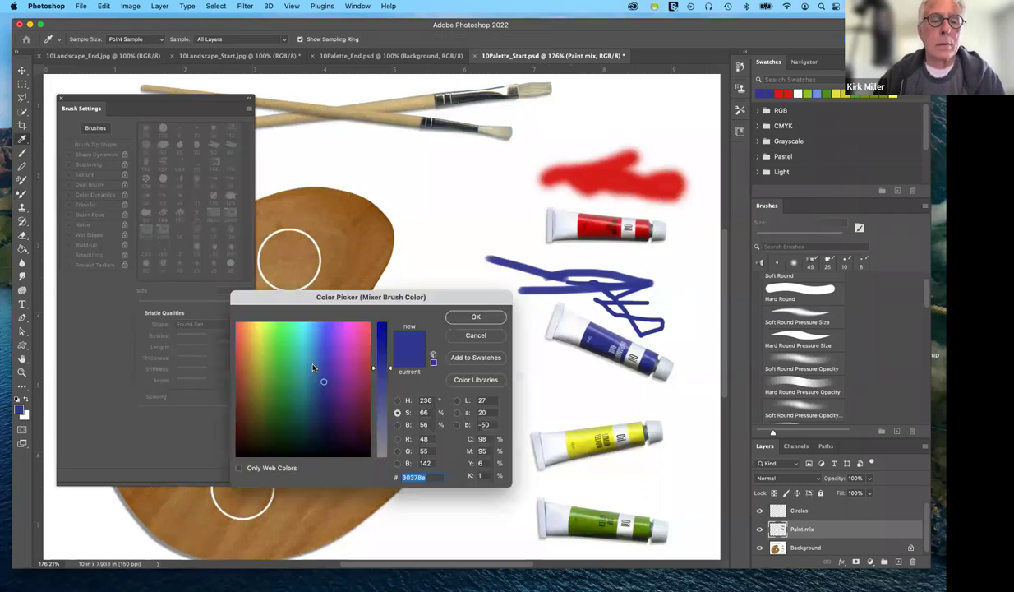
{"action": "left_click", "coordinate": [588, 439]}
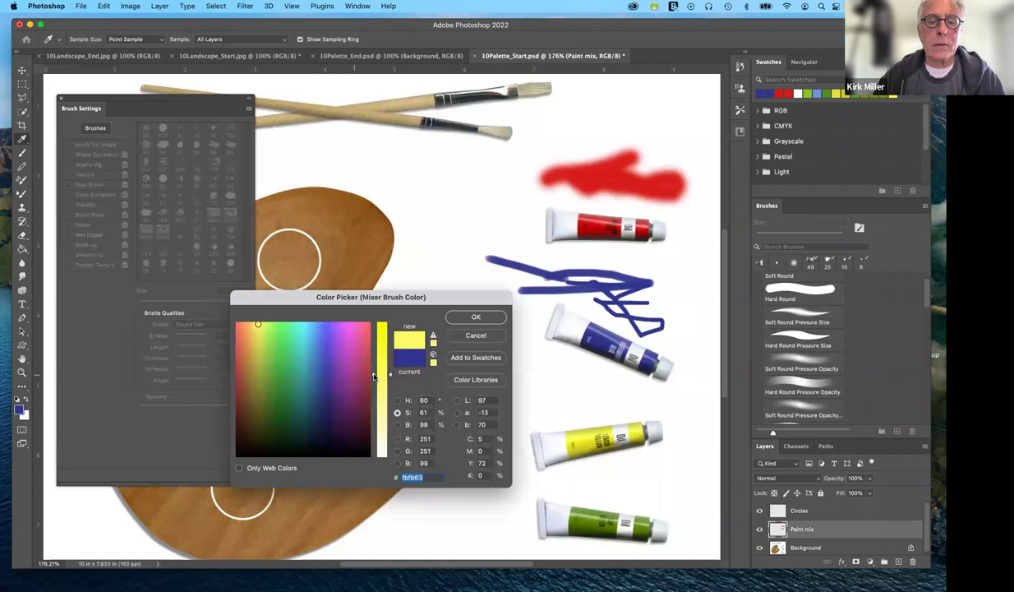
{"action": "left_click", "coordinate": [374, 334]}
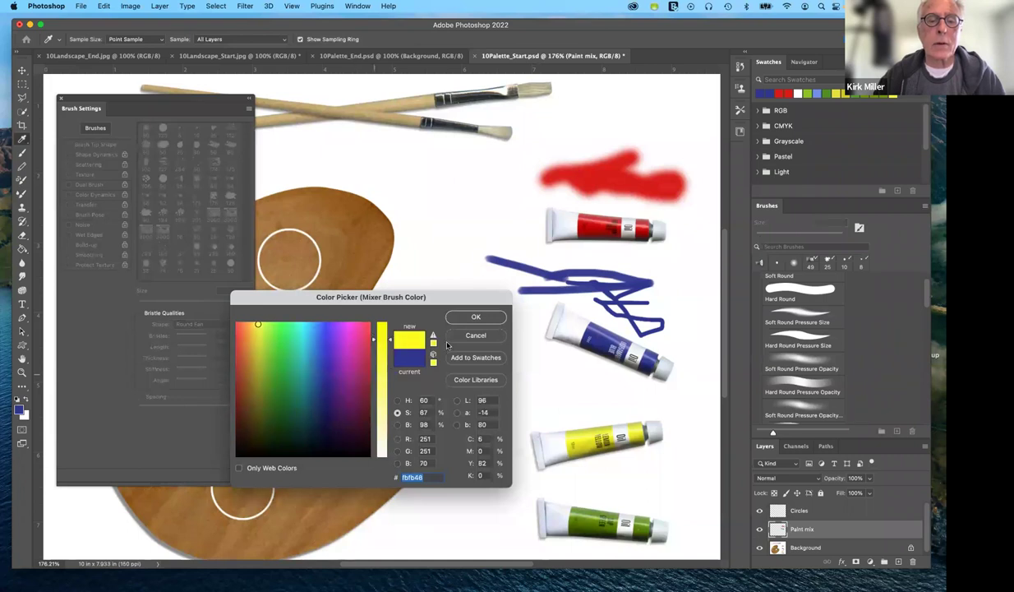
{"action": "left_click", "coordinate": [476, 318]}
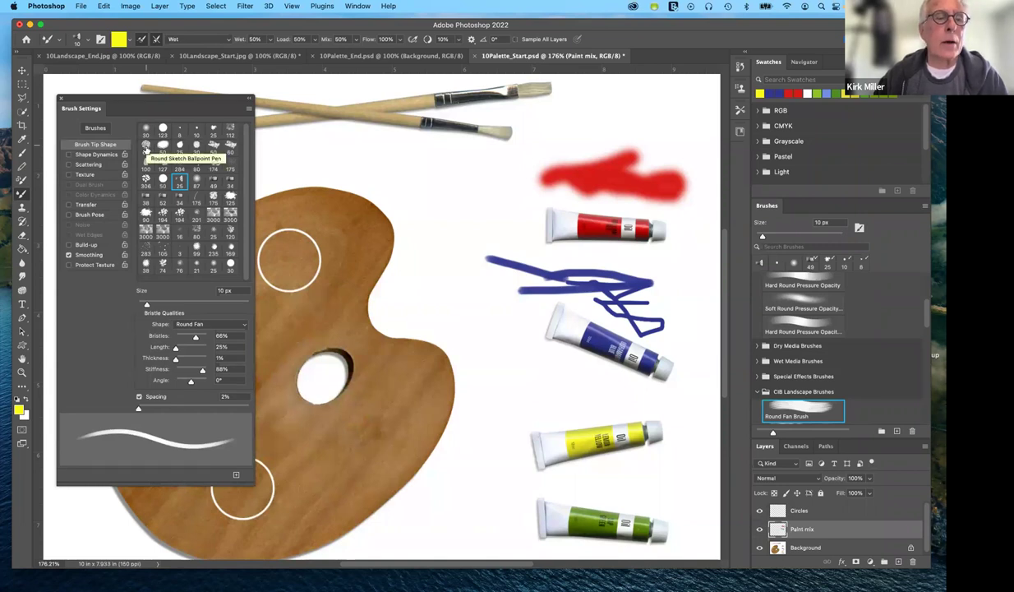
Try the Round Sketch Ballpoint Pen tip, choose the 194 px scattered tip instead, and reduce its size to 50 px.
{"action": "left_click", "coordinate": [145, 146]}
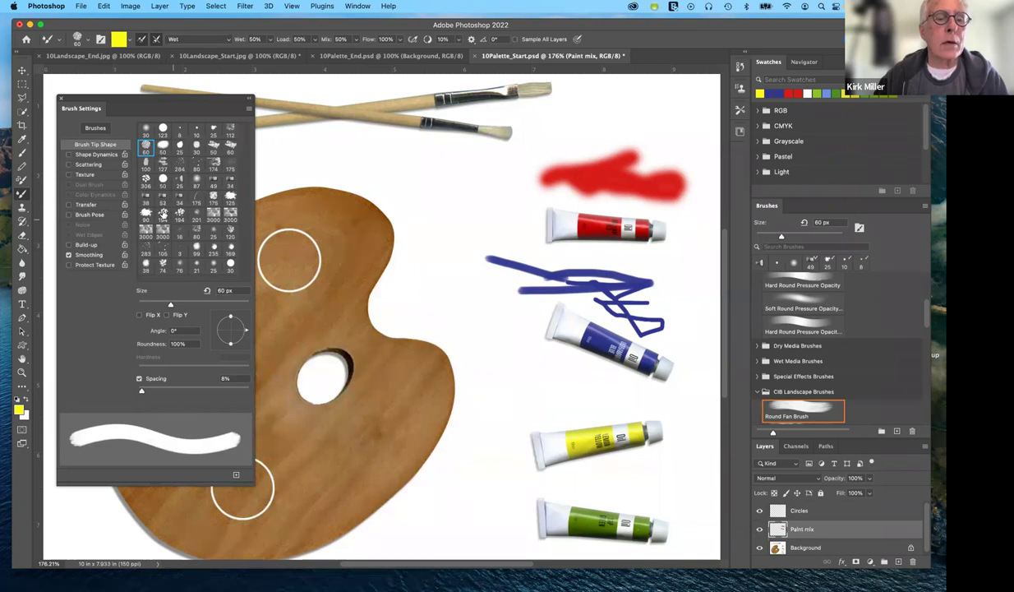
{"action": "left_click", "coordinate": [163, 213]}
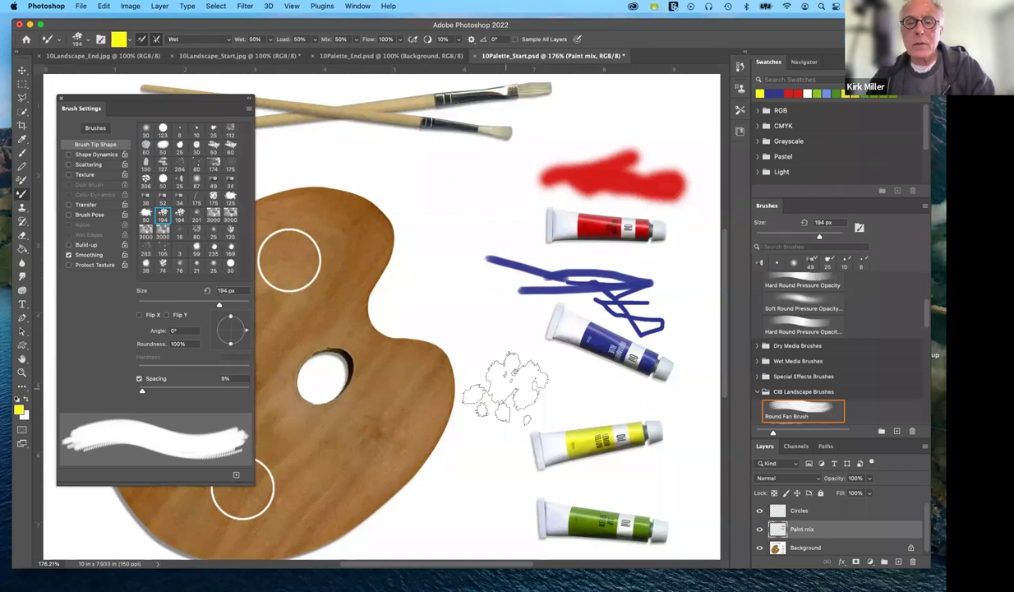
{"action": "key", "text": "bracketleft"}
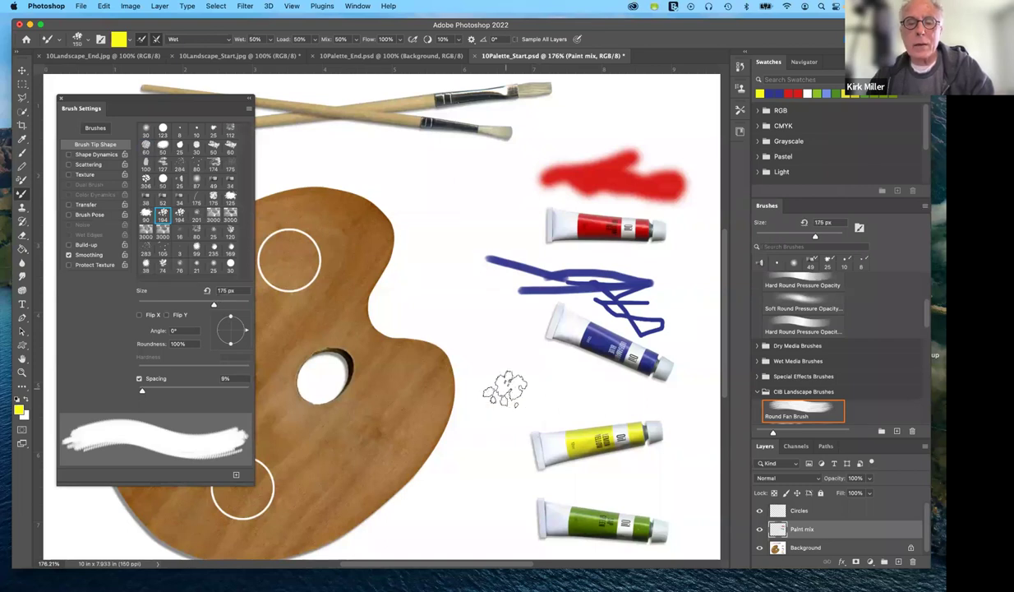
{"action": "key", "text": "bracketleft"}
{"action": "key", "text": "bracketleft"}
{"action": "key", "text": "bracketleft"}
{"action": "key", "text": "bracketleft"}
{"action": "key", "text": "bracketleft"}
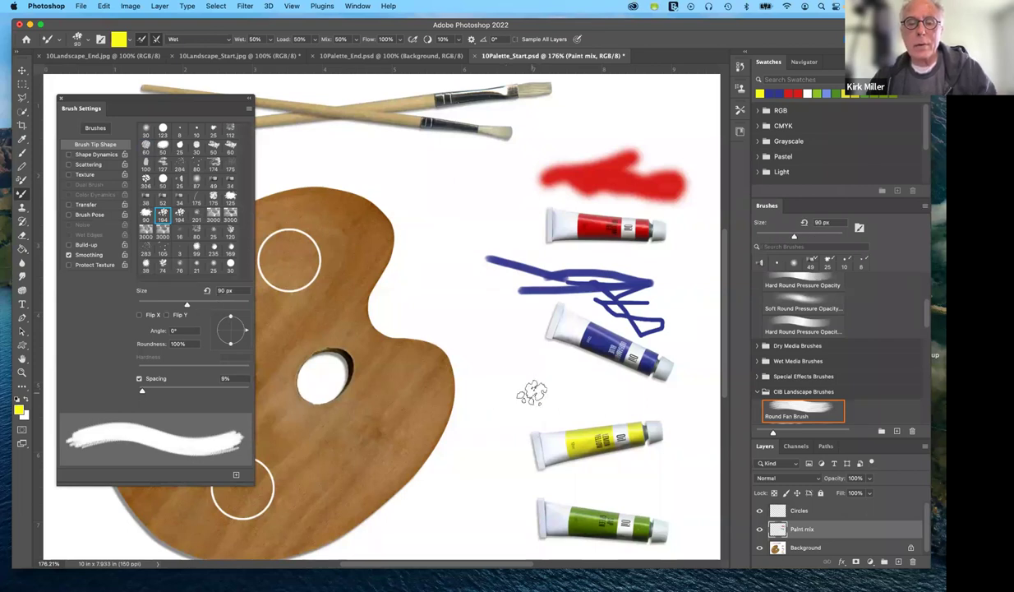
{"action": "key", "text": "bracketleft"}
{"action": "key", "text": "bracketleft"}
Paint a horizontal yellow stroke above the yellow tube and two vertical yellow strokes beside and across it.
{"action": "left_click_drag", "start_coordinate": [508, 392], "coordinate": [605, 397]}
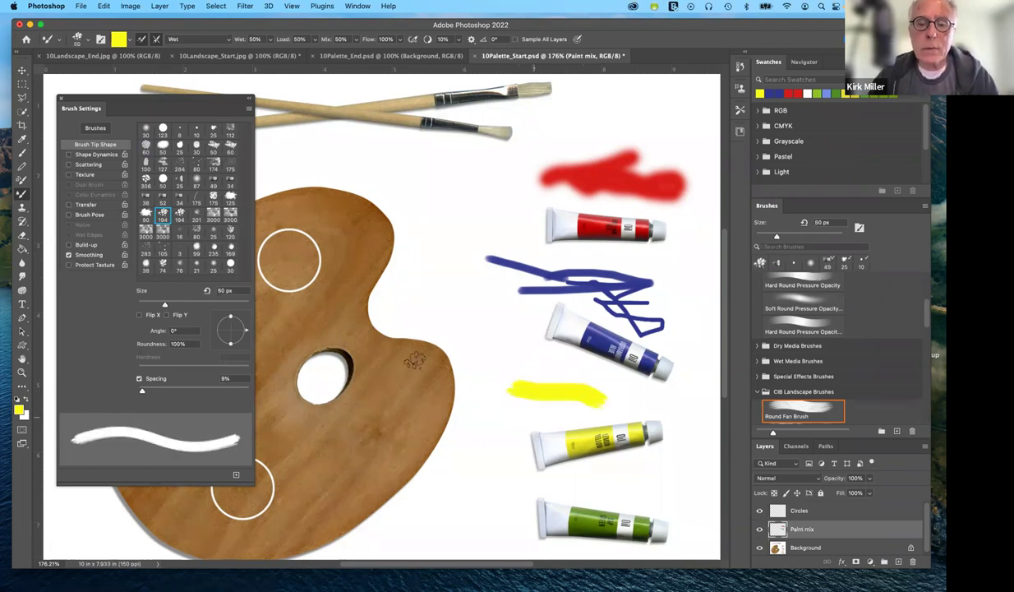
{"action": "left_click_drag", "start_coordinate": [500, 368], "coordinate": [498, 422]}
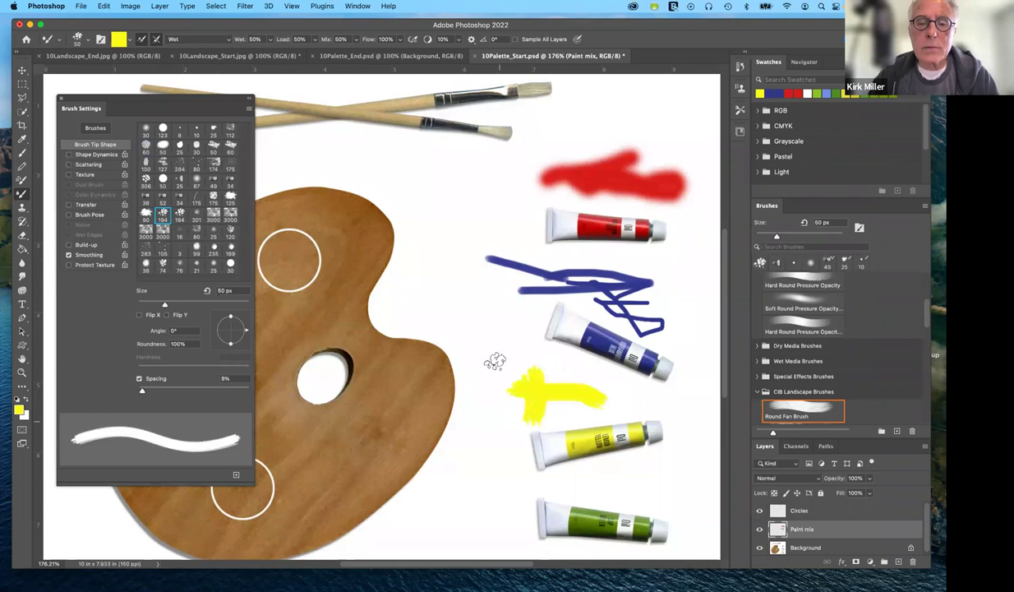
{"action": "left_click_drag", "start_coordinate": [492, 345], "coordinate": [494, 419]}
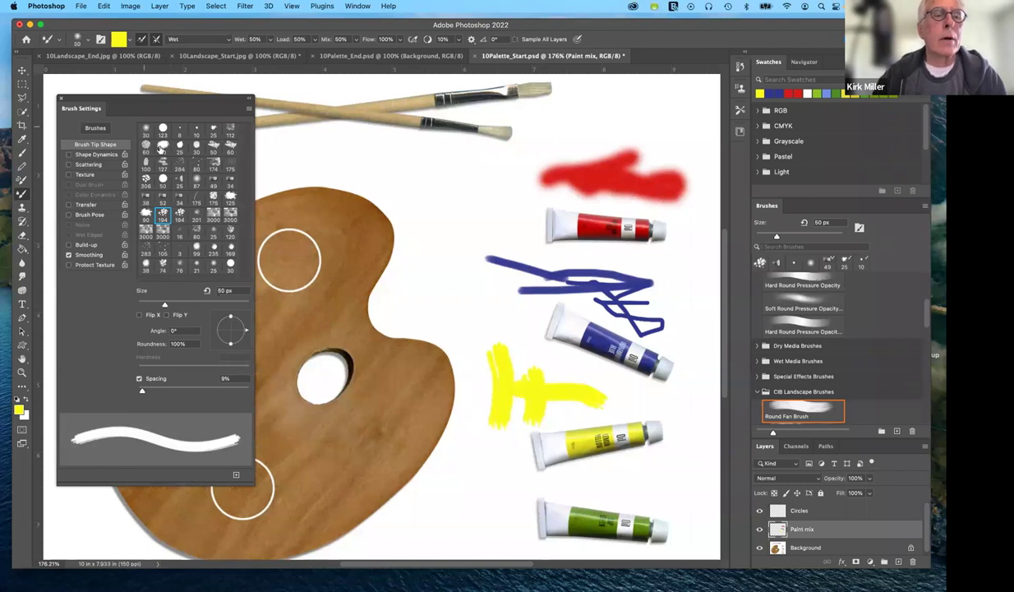
Select the 30 px soft round tip and reposition the Brush Settings panel so the palette's circles can be seen.
{"action": "mouse_move", "coordinate": [186, 98]}
{"action": "left_mouse_down"}
{"action": "mouse_move", "coordinate": [213, 177]}
{"action": "mouse_move", "coordinate": [213, 132]}
{"action": "left_mouse_up"}
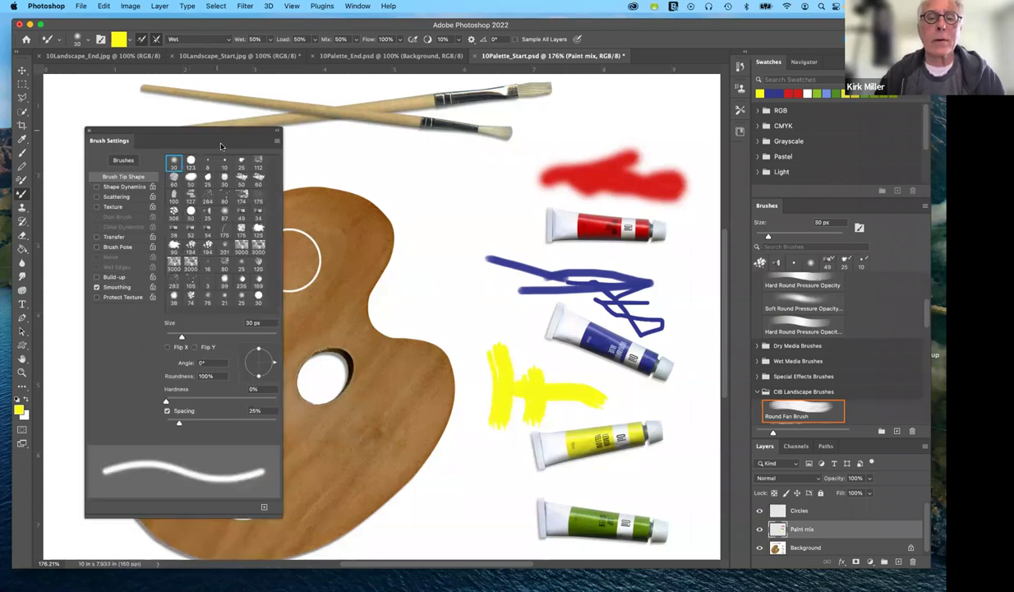
{"action": "scroll", "coordinate": [333, 248], "scroll_direction": "left", "scroll_amount": 3}
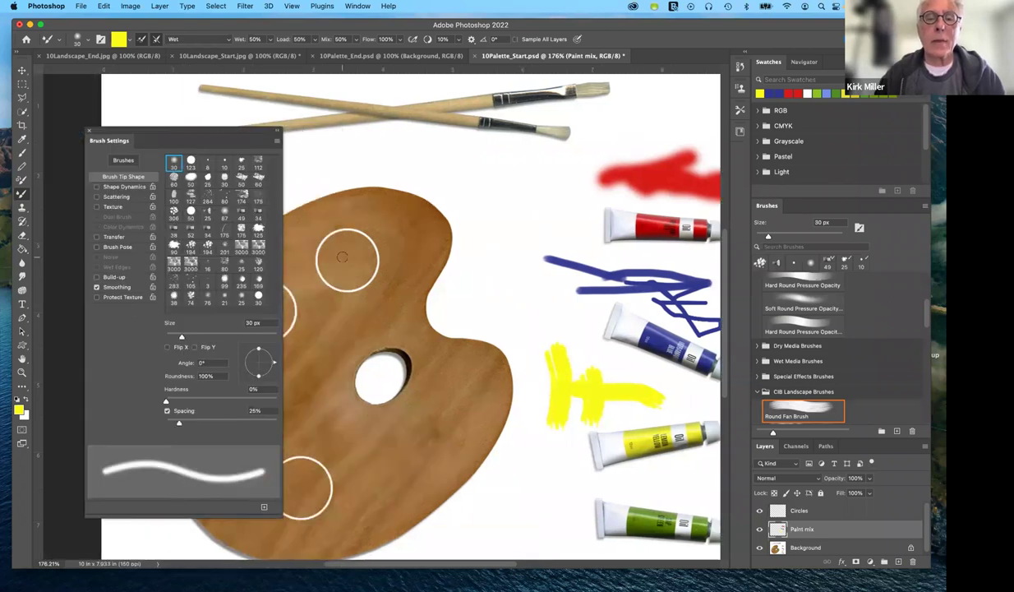
{"action": "scroll", "coordinate": [336, 251], "scroll_direction": "left", "scroll_amount": 5}
{"action": "scroll", "coordinate": [337, 252], "scroll_direction": "down", "scroll_amount": 2}
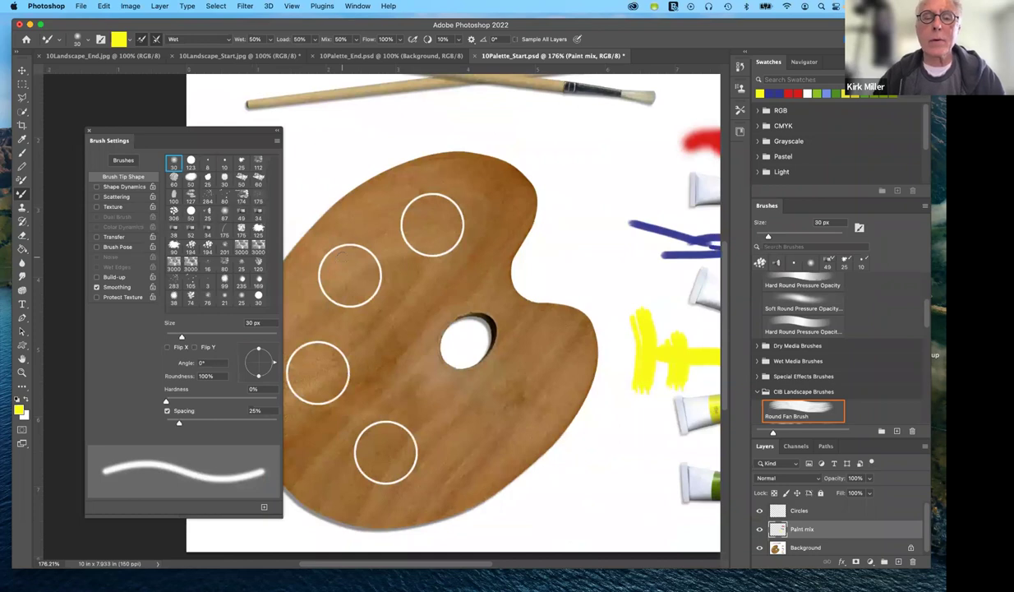
{"action": "scroll", "coordinate": [343, 257], "scroll_direction": "right", "scroll_amount": 4}
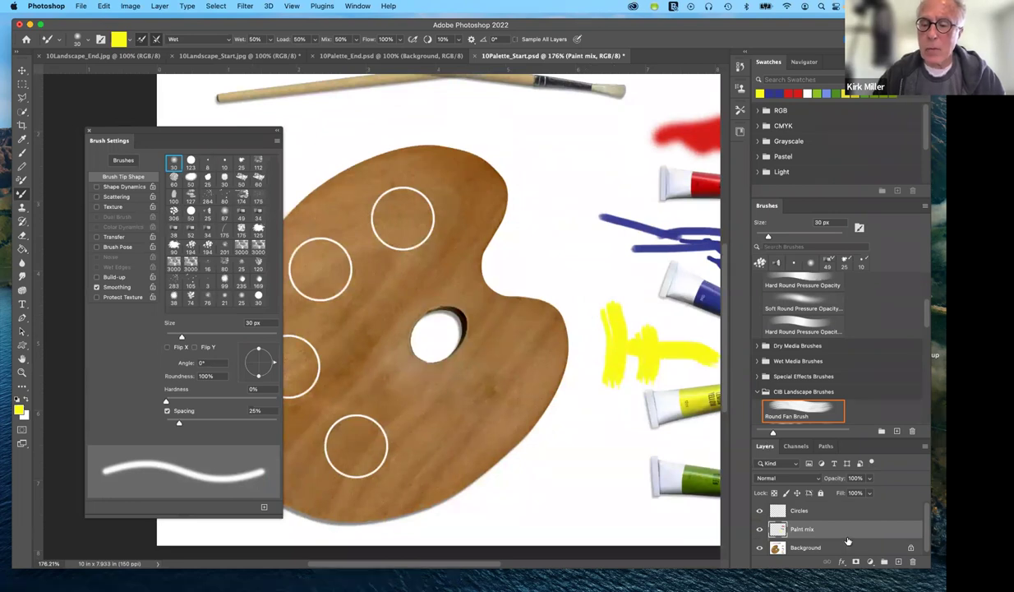
Hide the Circles layer to view the bare palette, and show the layer again.
{"action": "scroll", "coordinate": [752, 529], "scroll_direction": "down", "scroll_amount": 1}
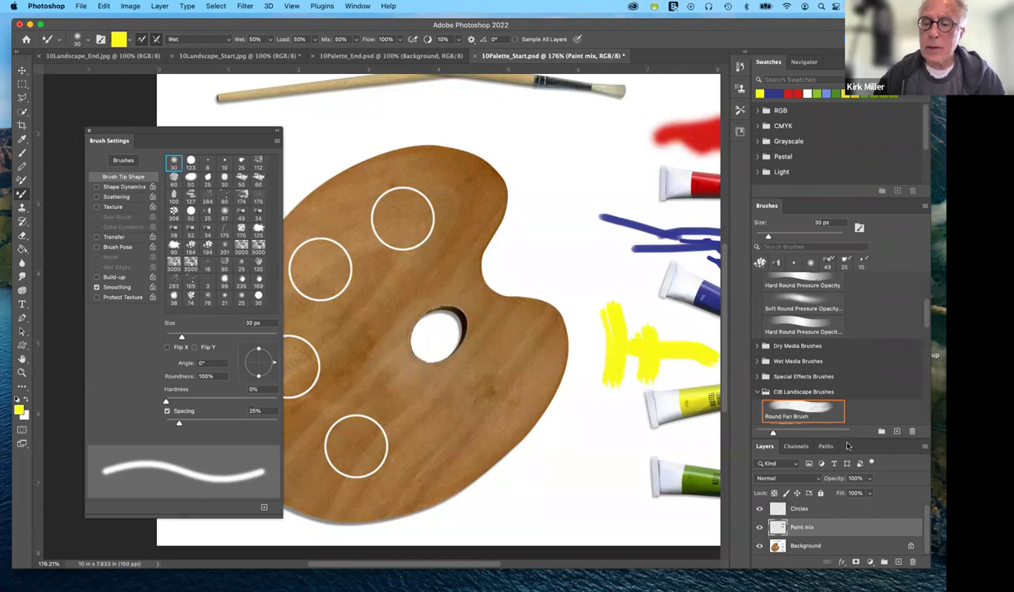
{"action": "left_click", "coordinate": [758, 509]}
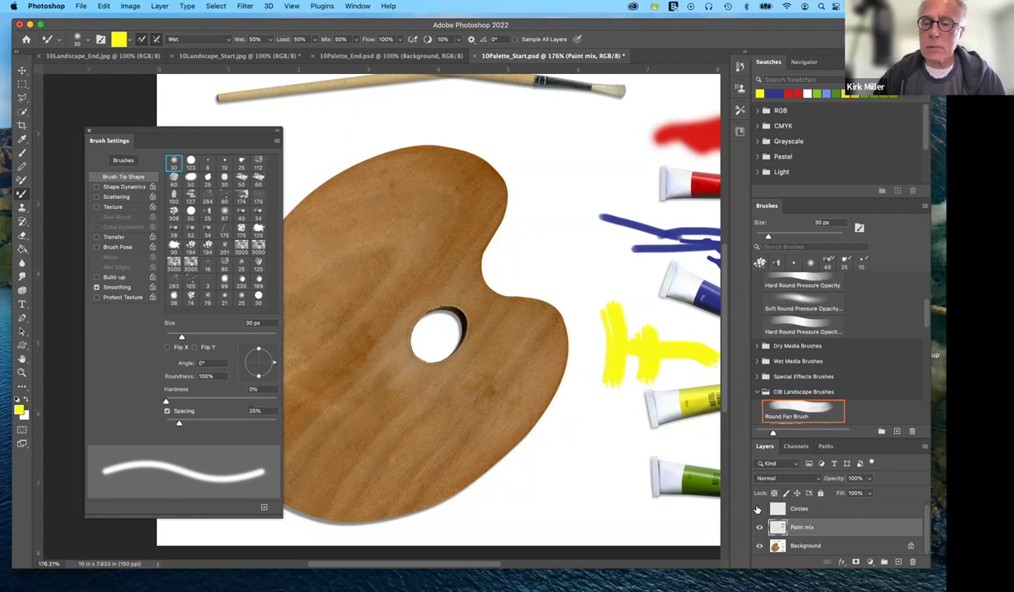
{"action": "left_click", "coordinate": [759, 508]}
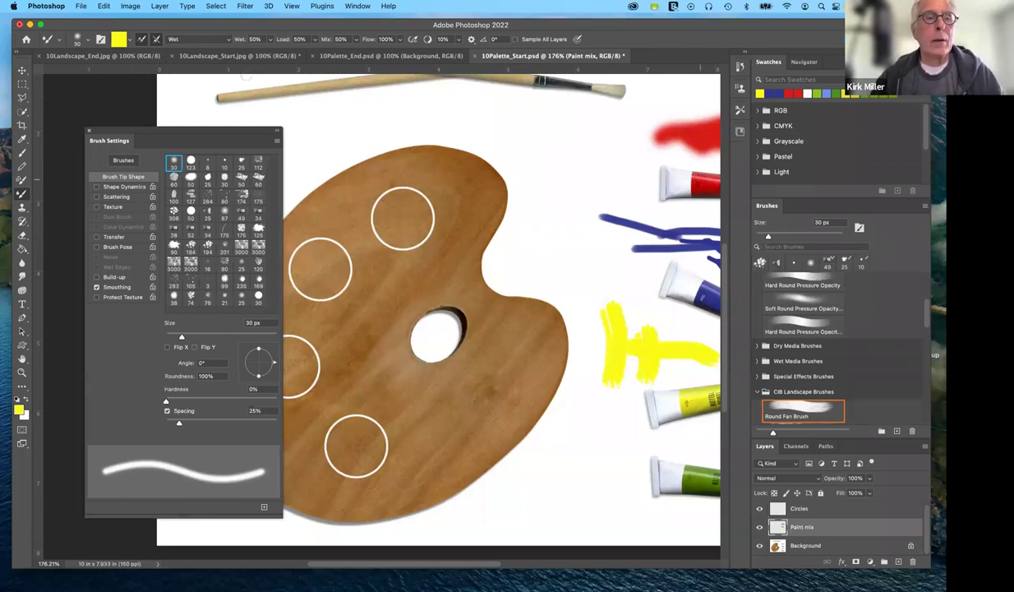
Sample the red tube's colour (#d01416) for the Mixer Brush.
{"action": "left_click", "coordinate": [119, 41]}
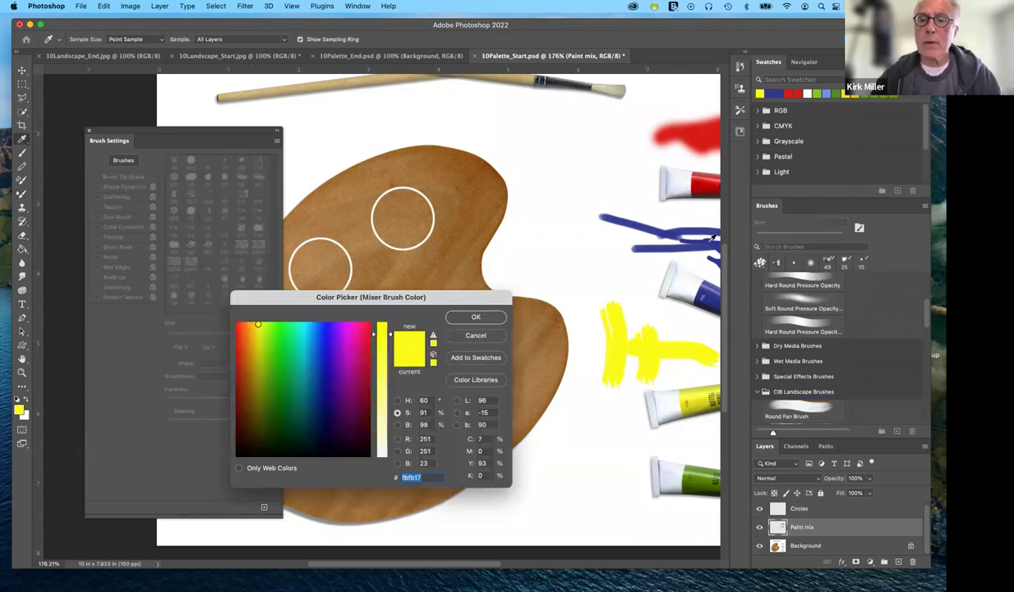
{"action": "left_click", "coordinate": [704, 186]}
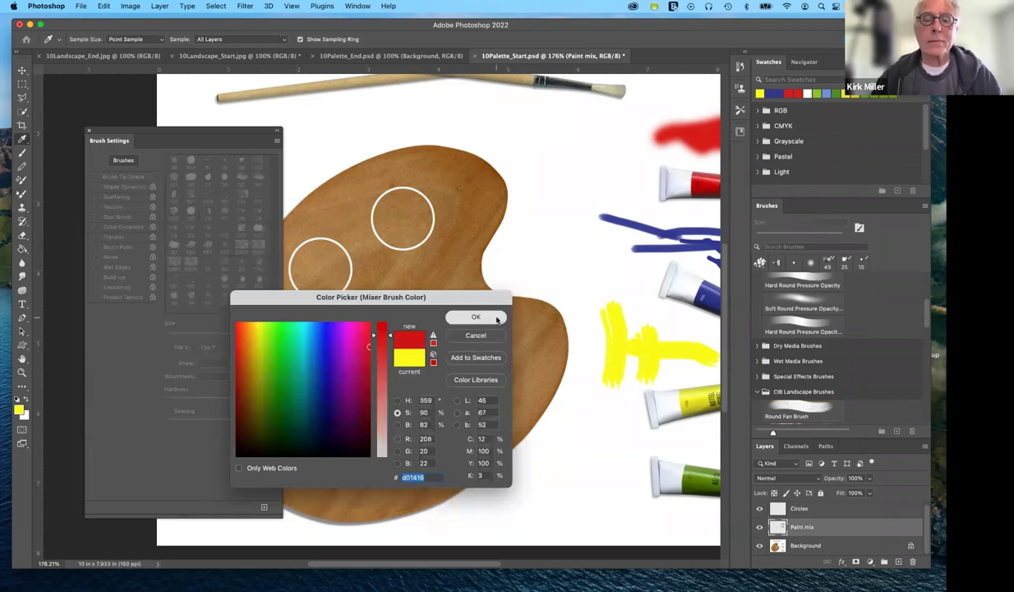
{"action": "left_click", "coordinate": [493, 318]}
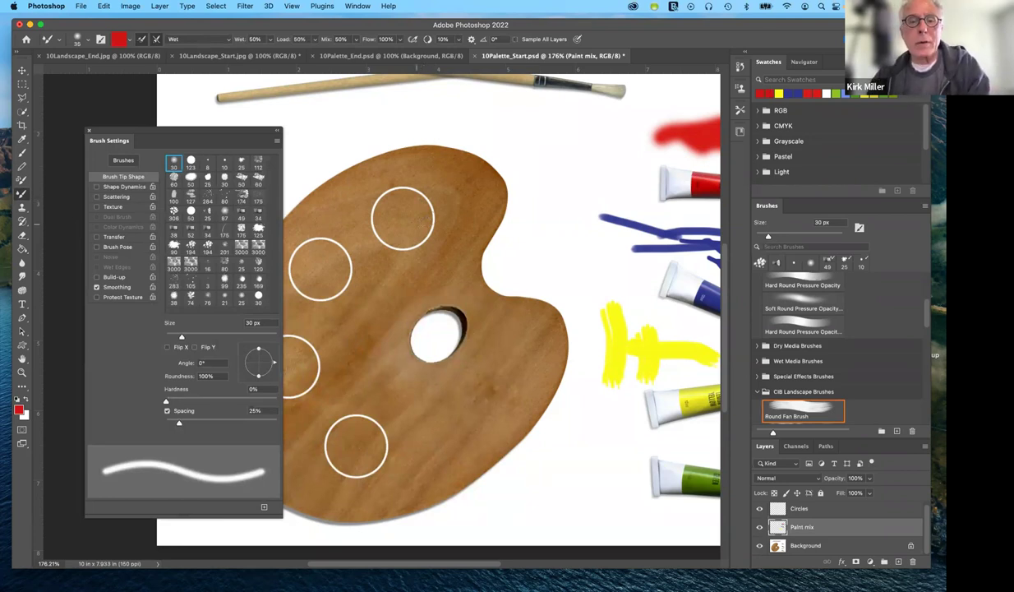
Enlarge the soft tip to 70 px and paint red over the two upper circles on the palette.
{"action": "key", "text": "bracketright"}
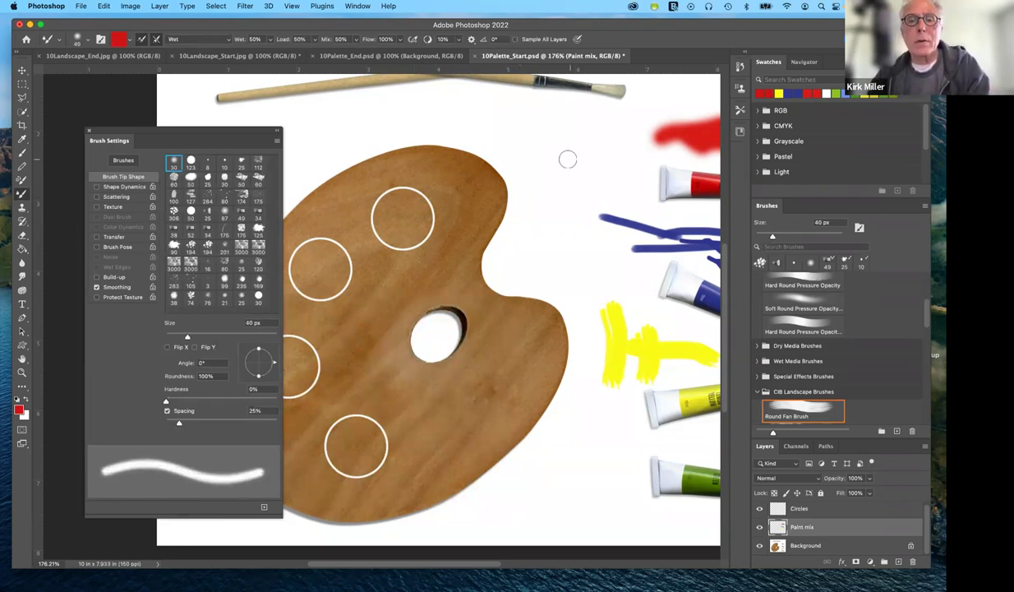
{"action": "key", "text": "bracketright"}
{"action": "key", "text": "bracketright"}
{"action": "key", "text": "bracketright"}
{"action": "left_click", "coordinate": [417, 206]}
{"action": "mouse_move", "coordinate": [415, 206]}
{"action": "left_mouse_down"}
{"action": "mouse_move", "coordinate": [378, 202]}
{"action": "mouse_move", "coordinate": [402, 226]}
{"action": "mouse_move", "coordinate": [473, 218]}
{"action": "mouse_move", "coordinate": [403, 188]}
{"action": "mouse_move", "coordinate": [374, 234]}
{"action": "mouse_move", "coordinate": [392, 233]}
{"action": "left_mouse_up"}
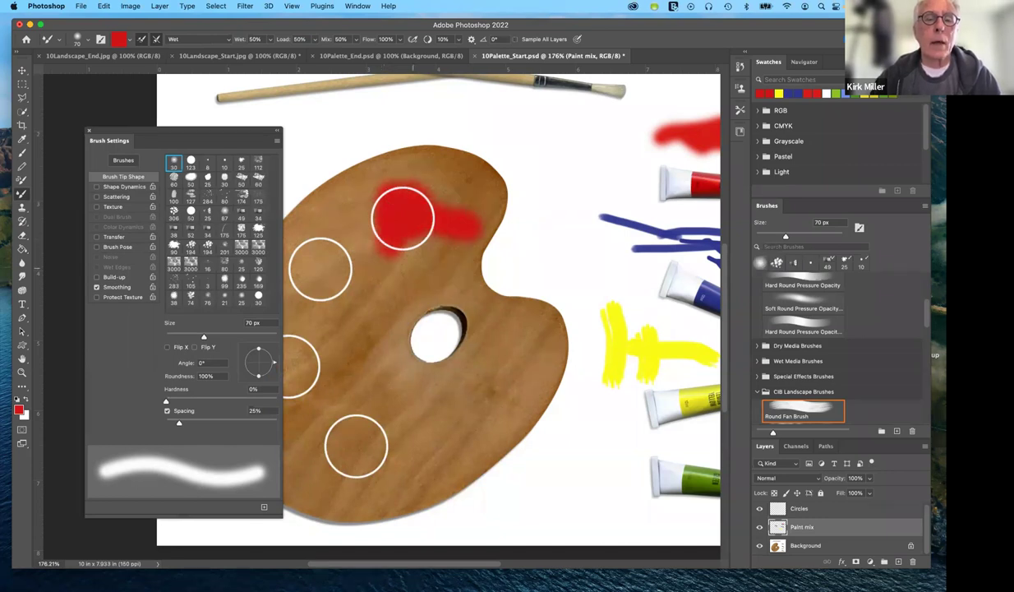
{"action": "mouse_move", "coordinate": [311, 265]}
{"action": "left_mouse_down"}
{"action": "mouse_move", "coordinate": [316, 246]}
{"action": "mouse_move", "coordinate": [352, 281]}
{"action": "mouse_move", "coordinate": [327, 250]}
{"action": "mouse_move", "coordinate": [296, 247]}
{"action": "mouse_move", "coordinate": [304, 291]}
{"action": "mouse_move", "coordinate": [320, 254]}
{"action": "left_mouse_up"}
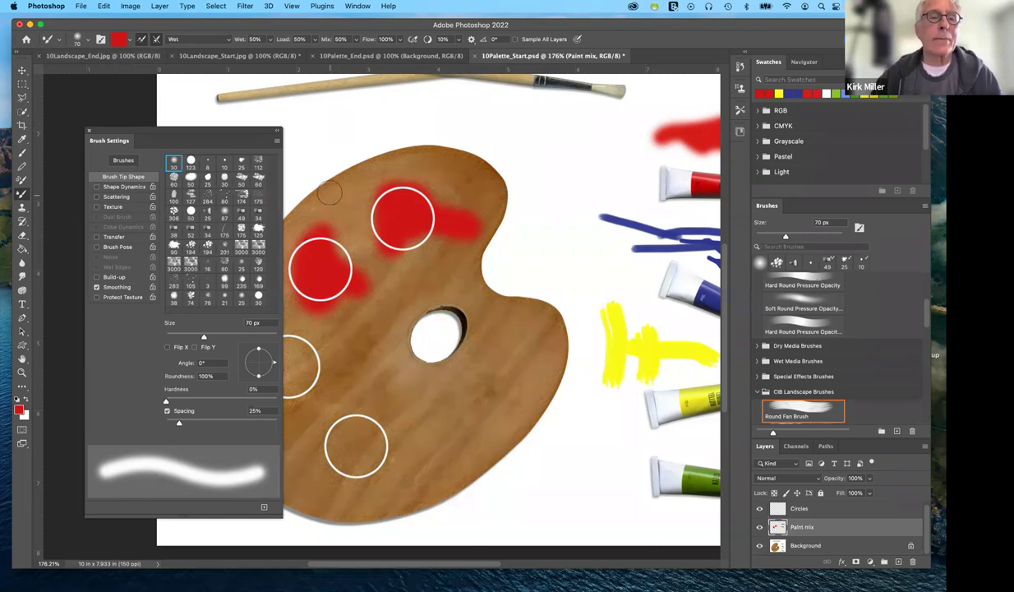
Sample blue (#30368d) from the painted scribble, mix it into the uppermost circle's red, and paint a blue patch on the white beside the palette.
{"action": "left_click", "coordinate": [119, 43]}
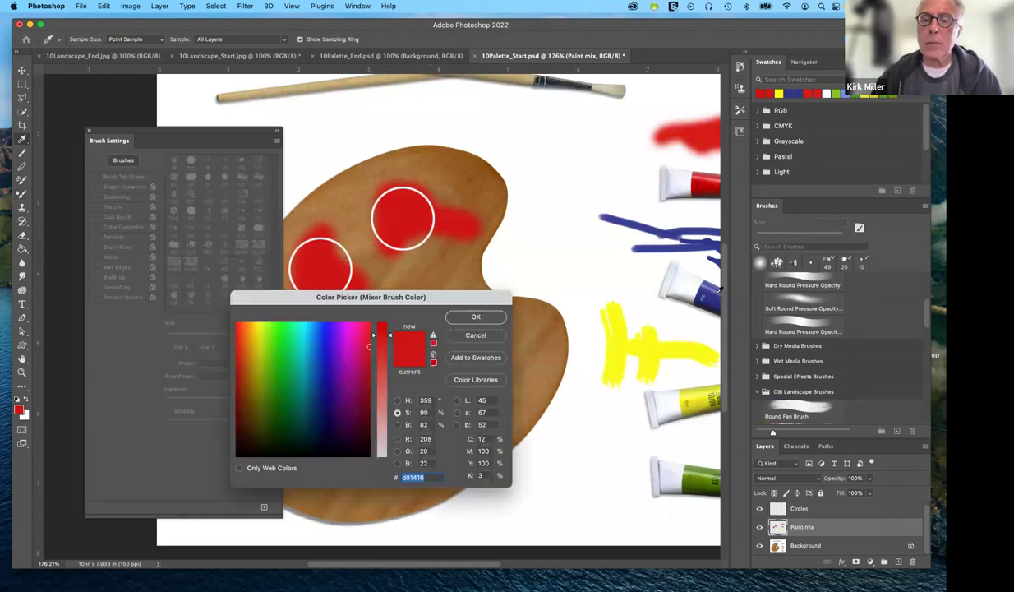
{"action": "left_click", "coordinate": [653, 245]}
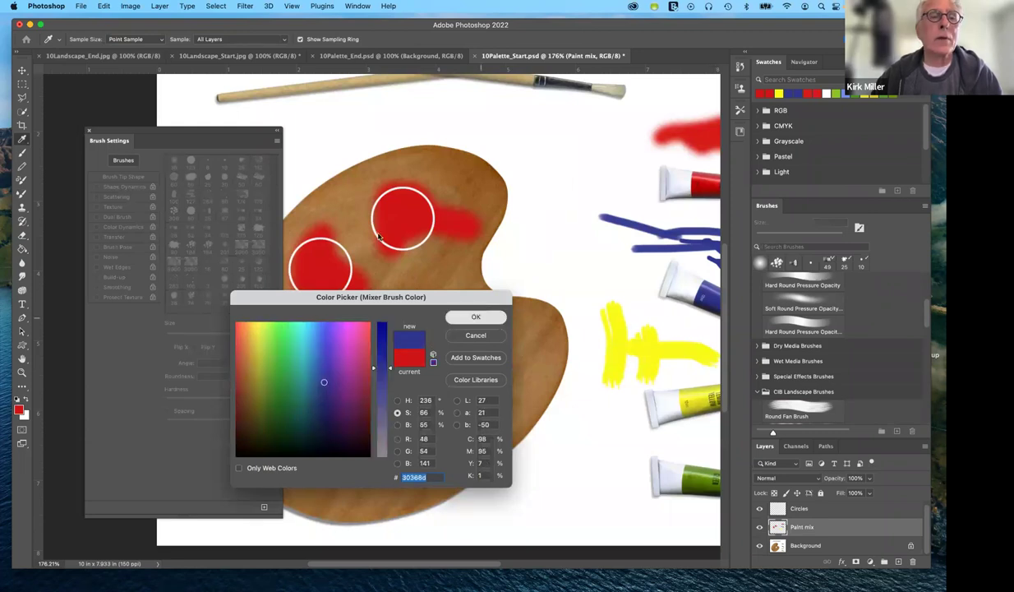
{"action": "left_click", "coordinate": [476, 317]}
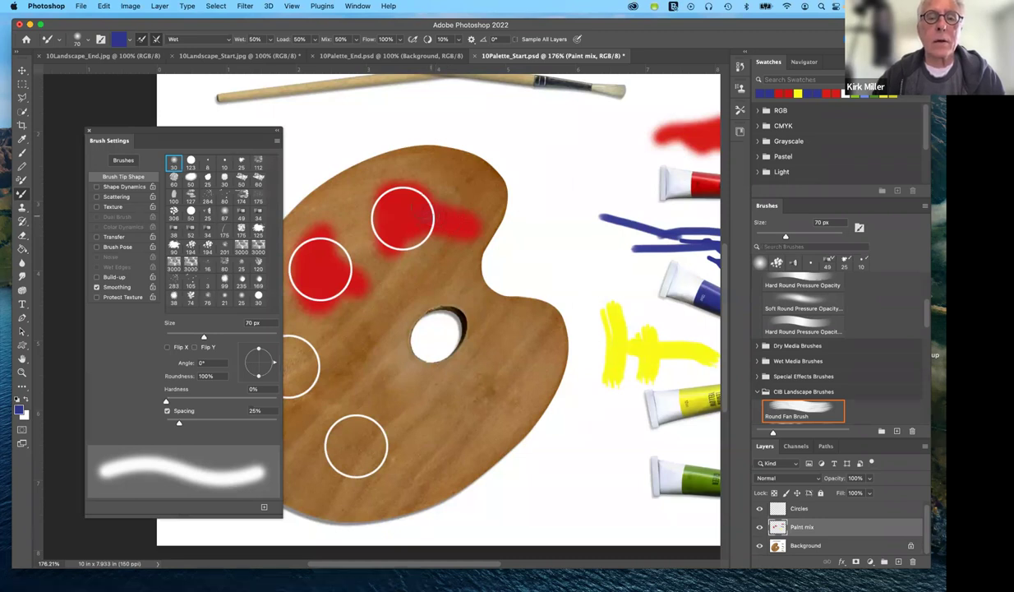
{"action": "mouse_move", "coordinate": [438, 212]}
{"action": "left_mouse_down"}
{"action": "mouse_move", "coordinate": [419, 190]}
{"action": "mouse_move", "coordinate": [424, 220]}
{"action": "left_mouse_up"}
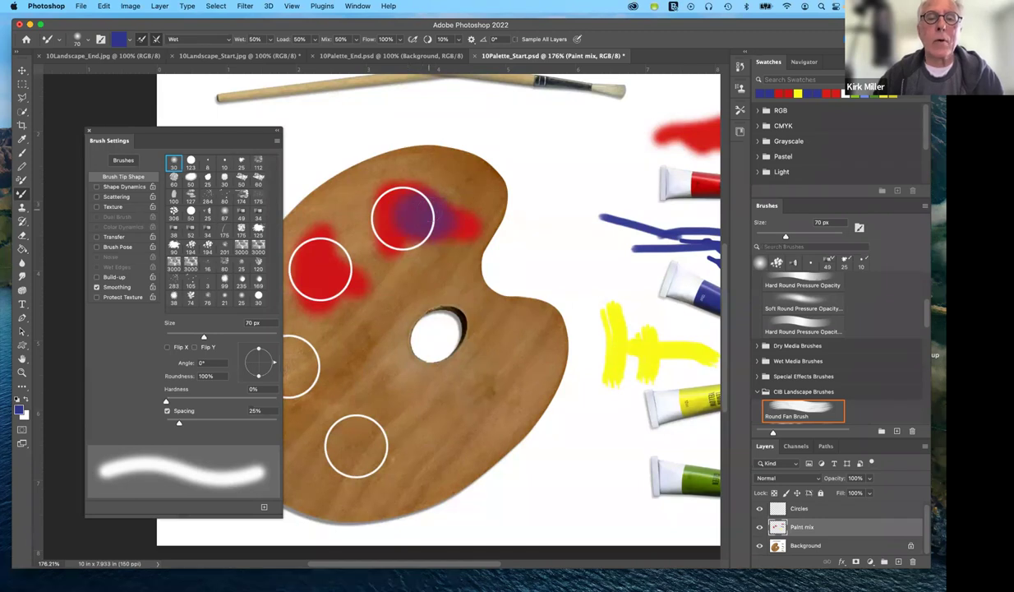
{"action": "left_click_drag", "start_coordinate": [549, 148], "coordinate": [552, 195]}
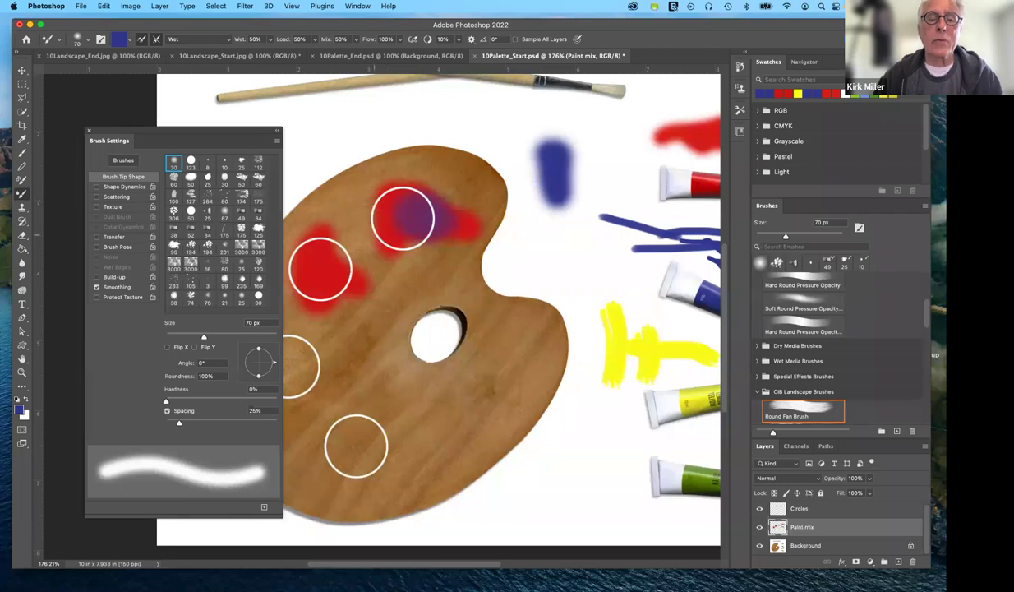
{"action": "scroll", "coordinate": [423, 296], "scroll_direction": "left", "scroll_amount": 1}
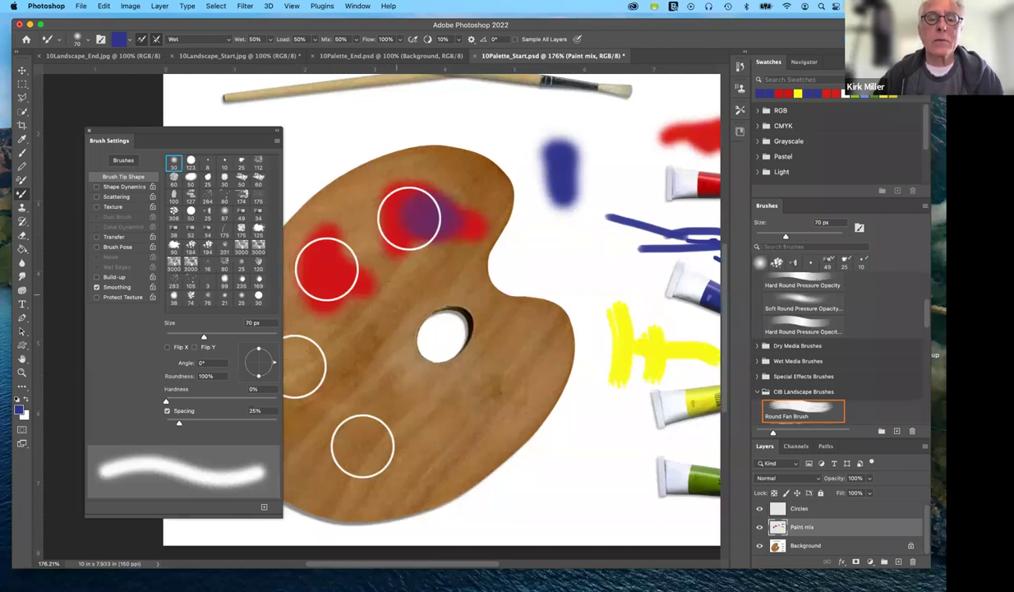
{"action": "scroll", "coordinate": [390, 293], "scroll_direction": "down", "scroll_amount": 3}
{"action": "scroll", "coordinate": [389, 294], "scroll_direction": "left", "scroll_amount": 3}
{"action": "scroll", "coordinate": [390, 294], "scroll_direction": "right", "scroll_amount": 2}
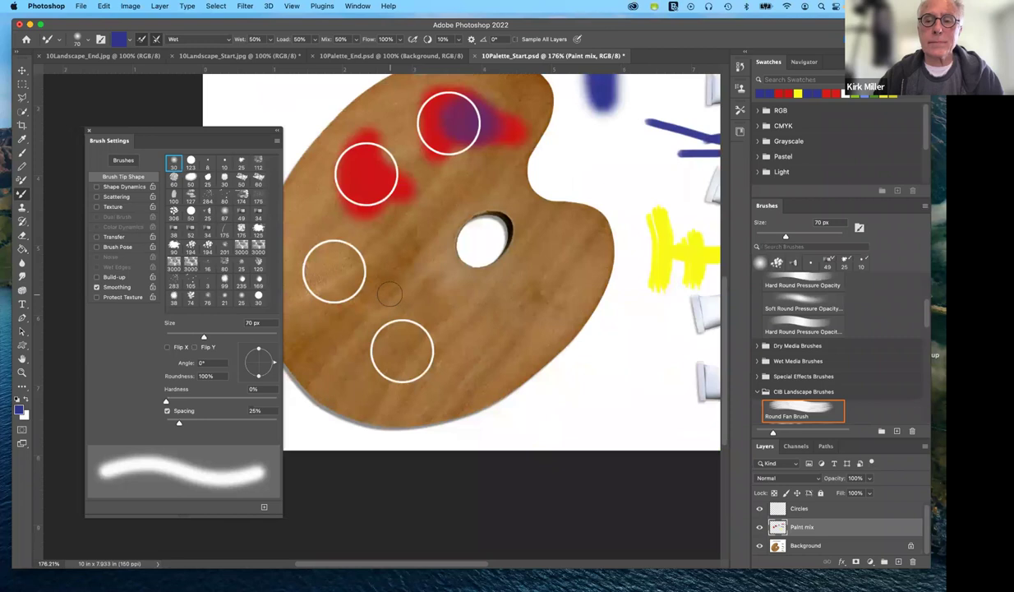
{"action": "scroll", "coordinate": [389, 293], "scroll_direction": "up", "scroll_amount": 2}
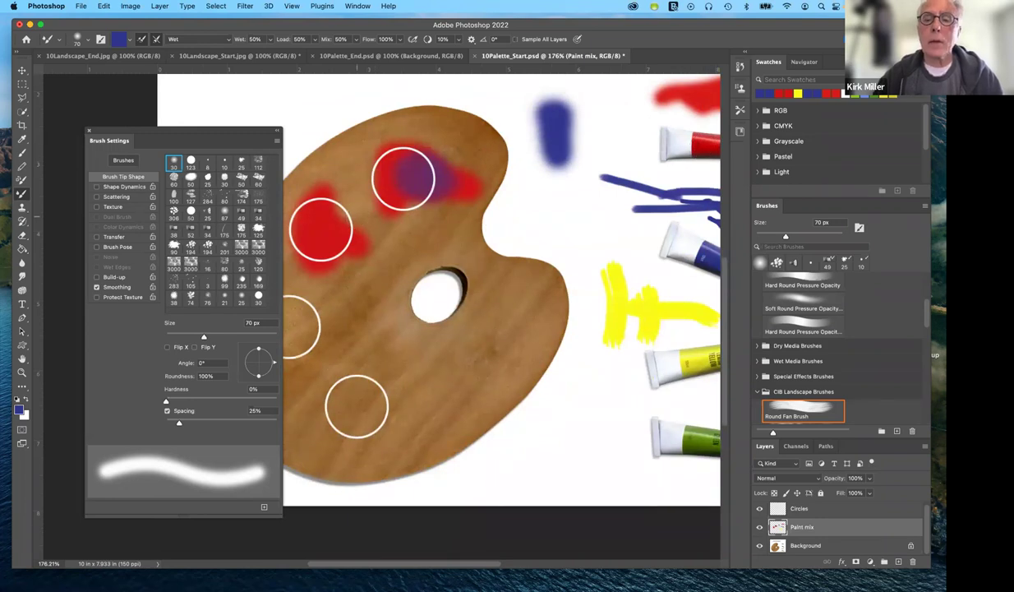
Sample red (#d01416) from the red tube and paint it over the lowest circle on the palette.
{"action": "left_click", "coordinate": [119, 42]}
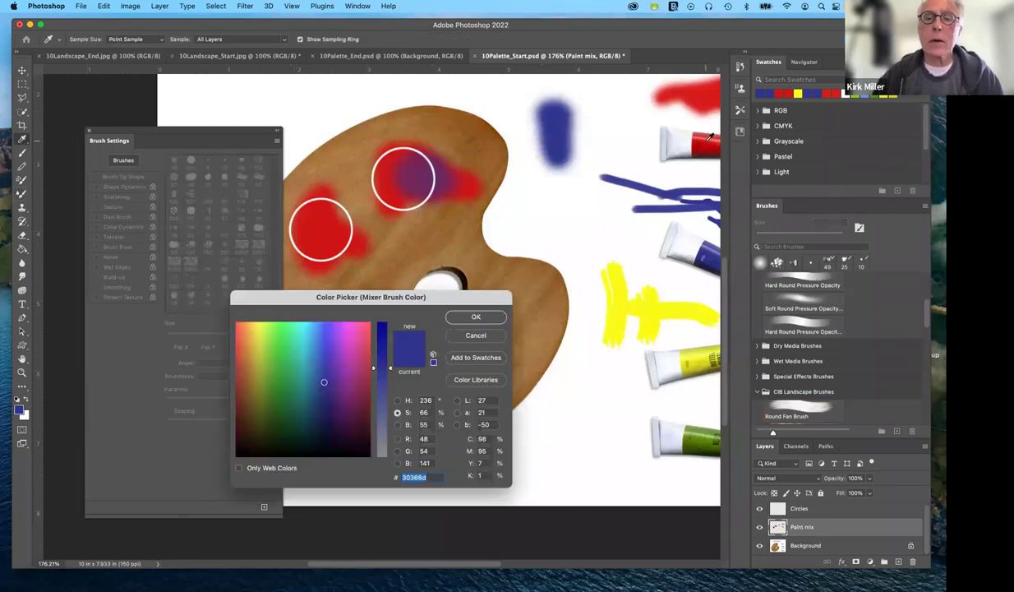
{"action": "left_click", "coordinate": [361, 254]}
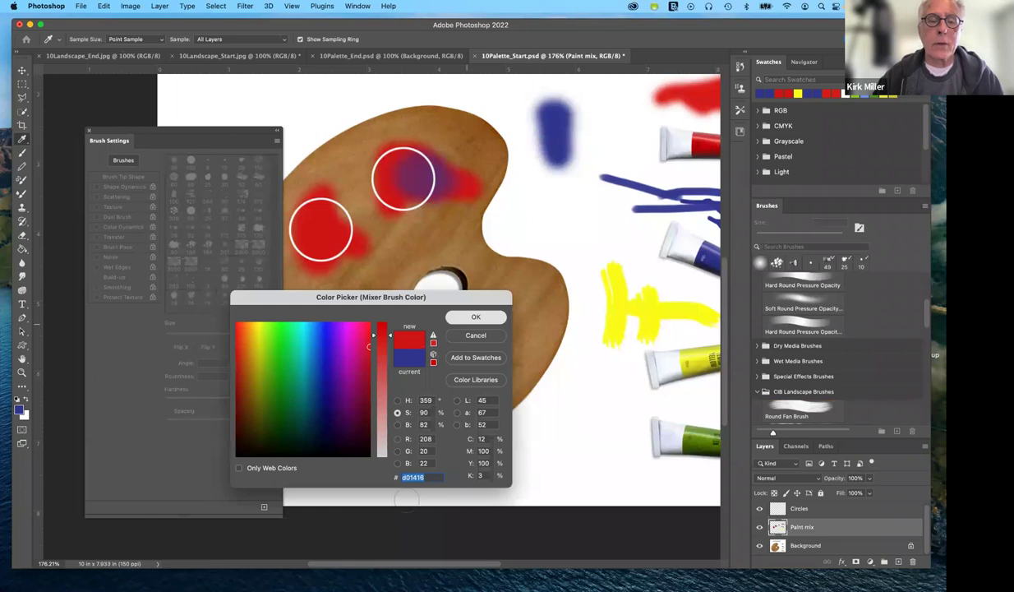
{"action": "left_click", "coordinate": [473, 318]}
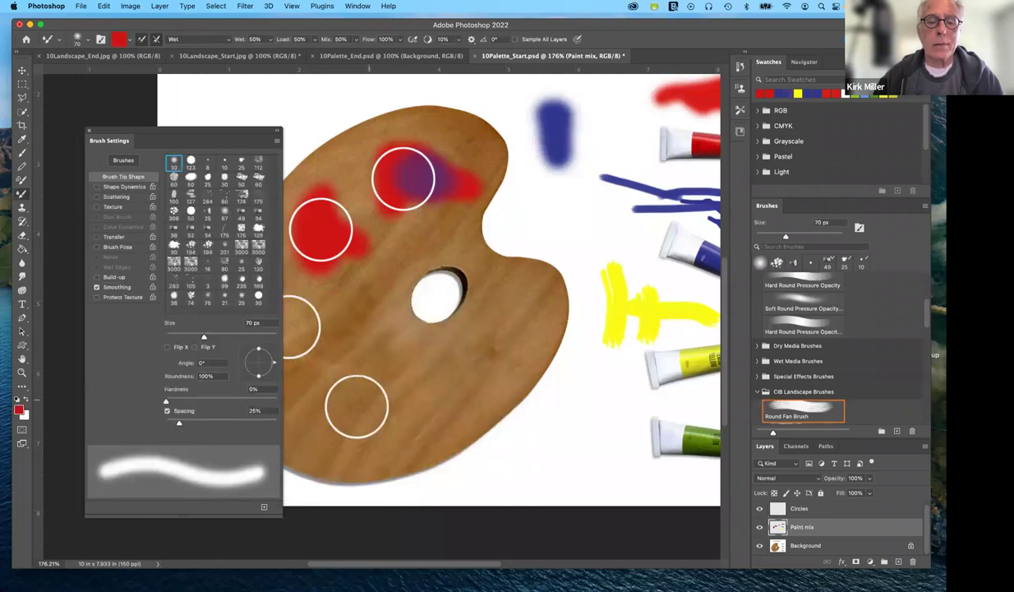
{"action": "mouse_move", "coordinate": [345, 373]}
{"action": "left_mouse_down"}
{"action": "mouse_move", "coordinate": [339, 388]}
{"action": "mouse_move", "coordinate": [362, 395]}
{"action": "mouse_move", "coordinate": [367, 380]}
{"action": "mouse_move", "coordinate": [353, 410]}
{"action": "mouse_move", "coordinate": [369, 401]}
{"action": "mouse_move", "coordinate": [391, 419]}
{"action": "left_mouse_up"}
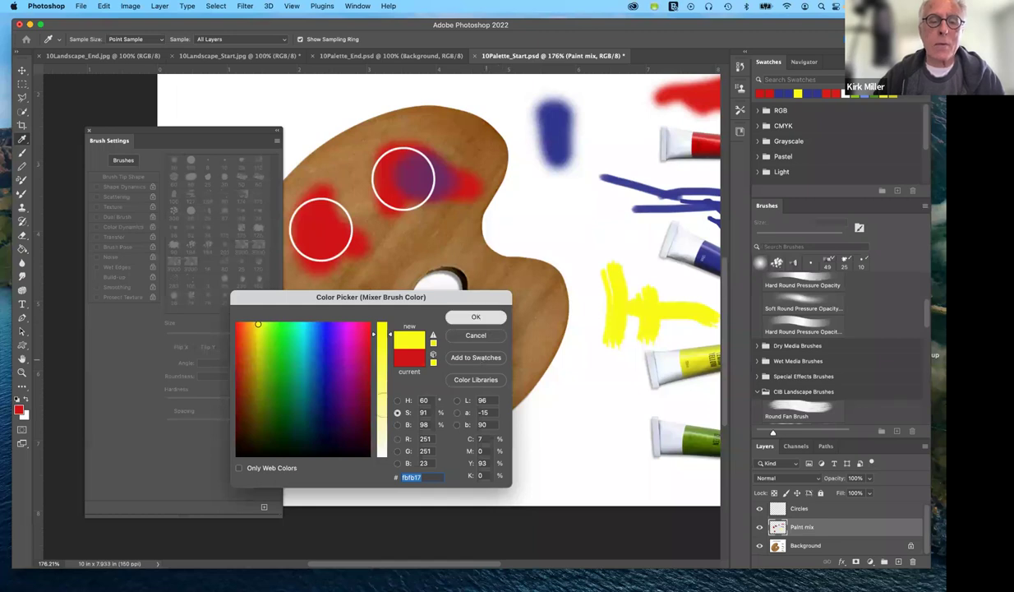
Load the Mixer Brush with yellow (#fbfb17), mix it into the lowest circle's red, and paint a yellow patch on the white beside the palette.
{"action": "key", "text": "Return"}
{"action": "mouse_move", "coordinate": [355, 391]}
{"action": "left_mouse_down"}
{"action": "mouse_move", "coordinate": [368, 407]}
{"action": "mouse_move", "coordinate": [379, 394]}
{"action": "mouse_move", "coordinate": [371, 409]}
{"action": "mouse_move", "coordinate": [354, 387]}
{"action": "mouse_move", "coordinate": [374, 398]}
{"action": "mouse_move", "coordinate": [348, 414]}
{"action": "mouse_move", "coordinate": [340, 396]}
{"action": "left_mouse_up"}
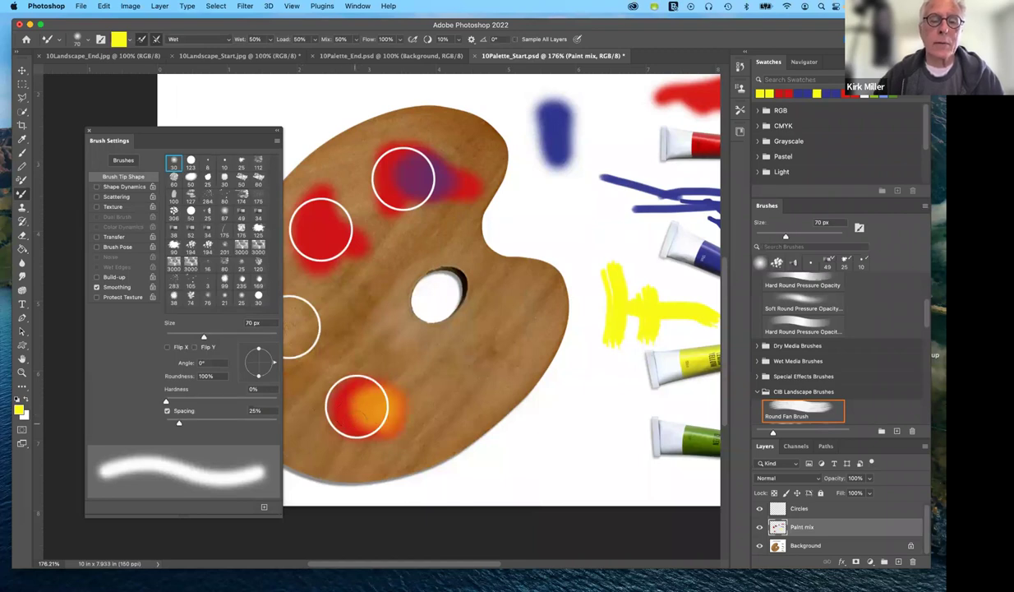
{"action": "left_click", "coordinate": [558, 431]}
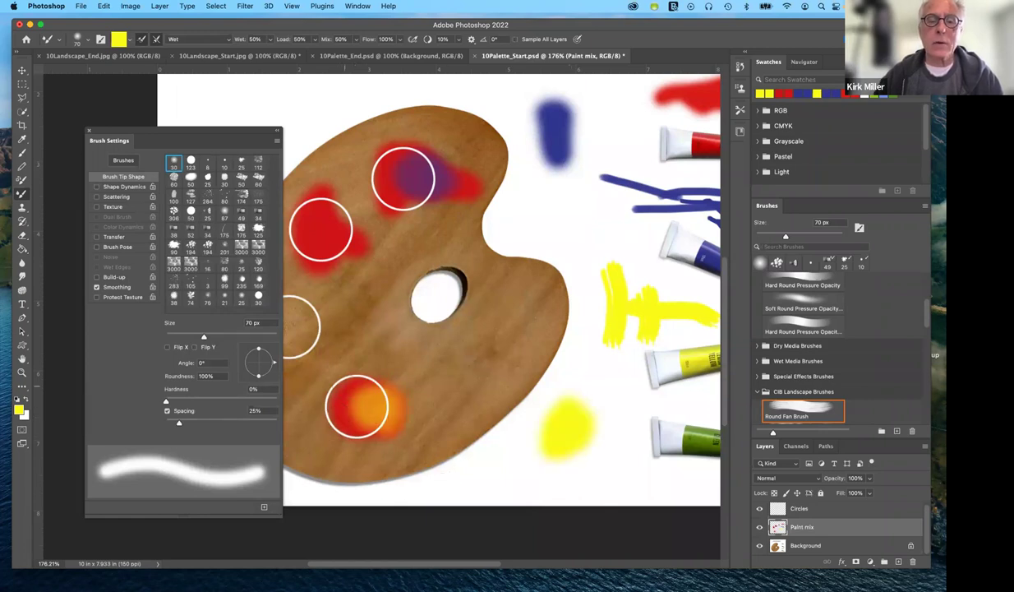
Paint yellow over the empty third circle on the palette.
{"action": "scroll", "coordinate": [502, 287], "scroll_direction": "left", "scroll_amount": 3}
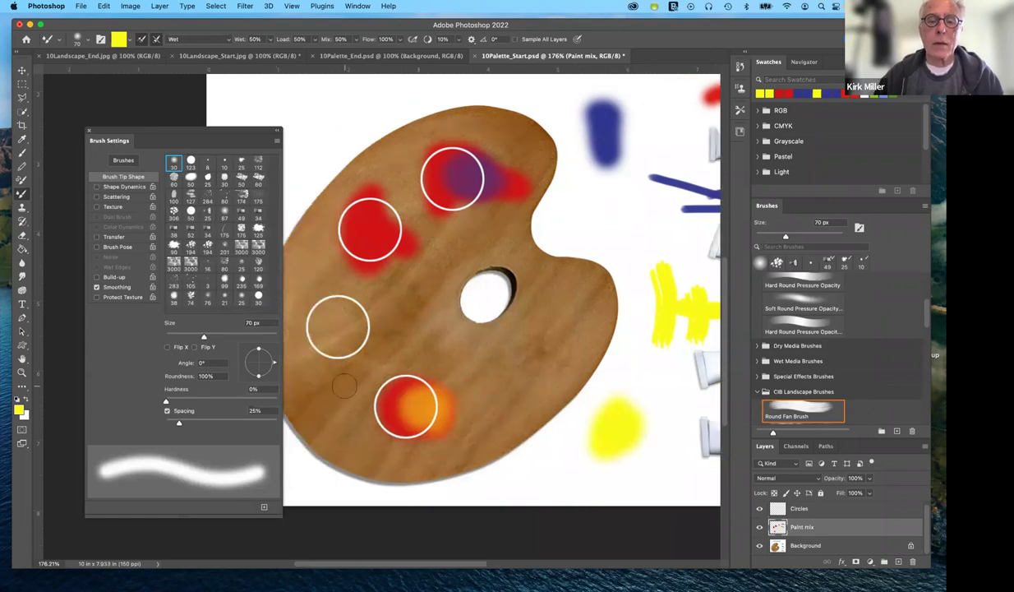
{"action": "scroll", "coordinate": [345, 385], "scroll_direction": "right", "scroll_amount": 2}
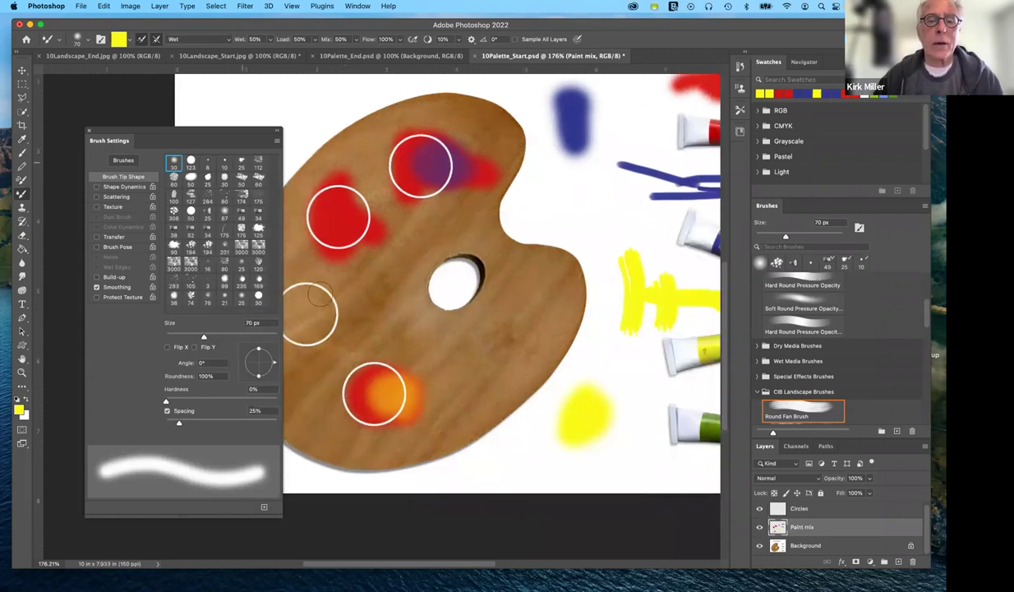
{"action": "mouse_move", "coordinate": [314, 302]}
{"action": "left_mouse_down"}
{"action": "mouse_move", "coordinate": [332, 306]}
{"action": "mouse_move", "coordinate": [310, 303]}
{"action": "mouse_move", "coordinate": [302, 289]}
{"action": "left_mouse_up"}
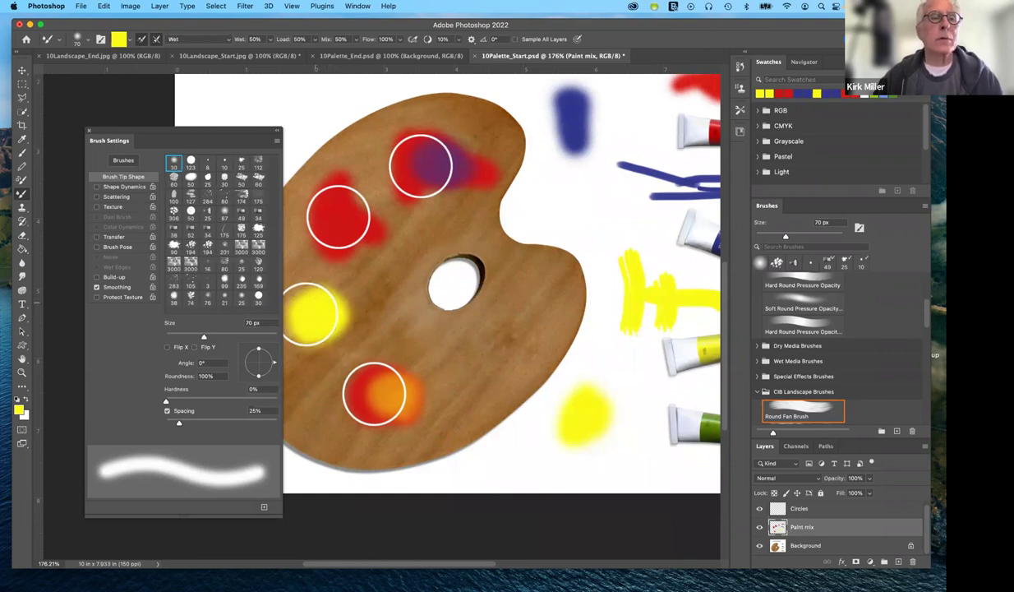
Sample blue (#2c3a8a) from the blue tube and mix it into the yellow in the third circle.
{"action": "left_click", "coordinate": [120, 40]}
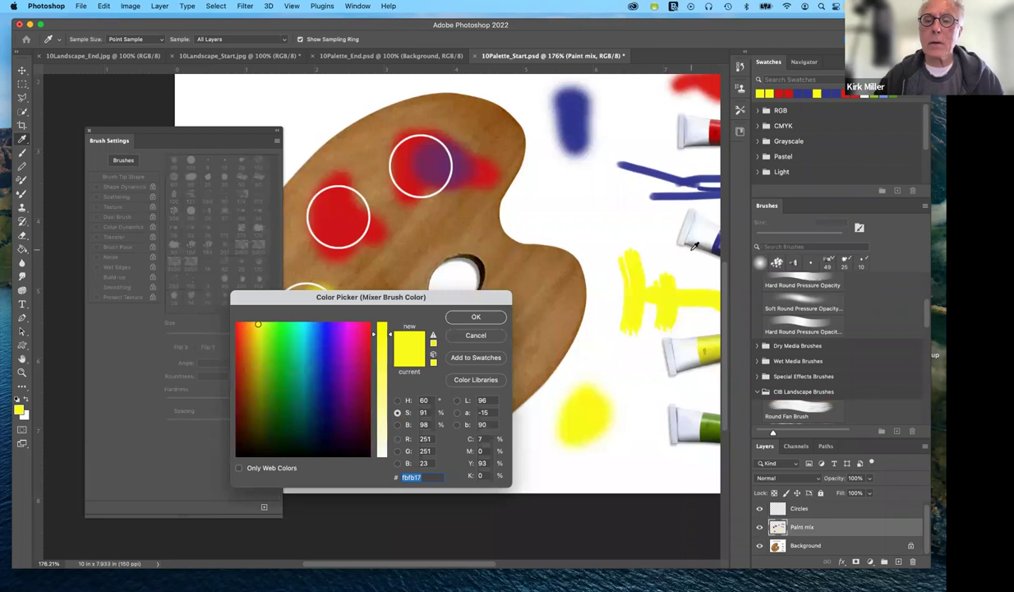
{"action": "scroll", "coordinate": [694, 247], "scroll_direction": "right", "scroll_amount": 3}
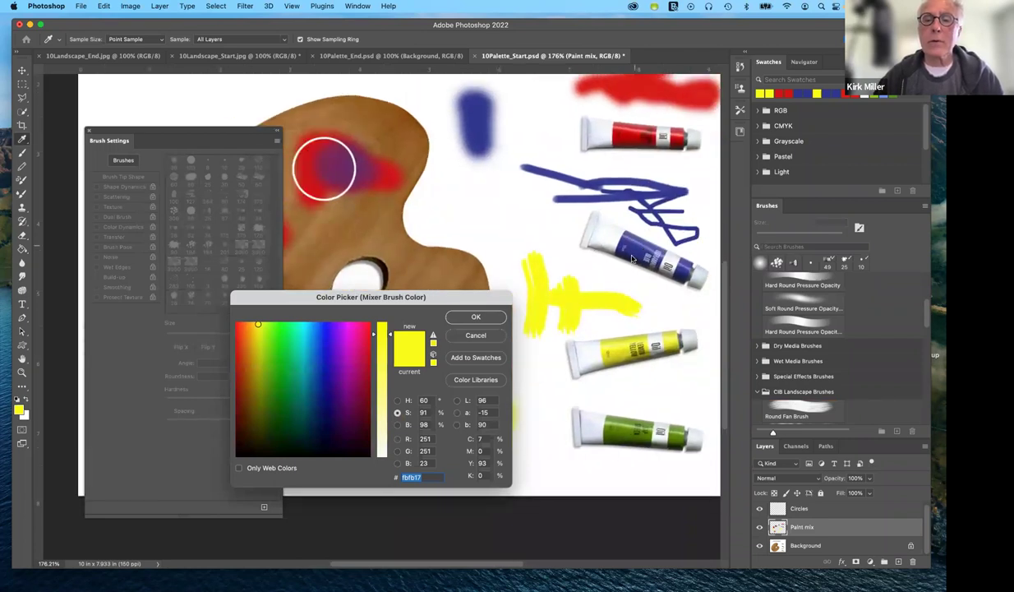
{"action": "left_click", "coordinate": [576, 274]}
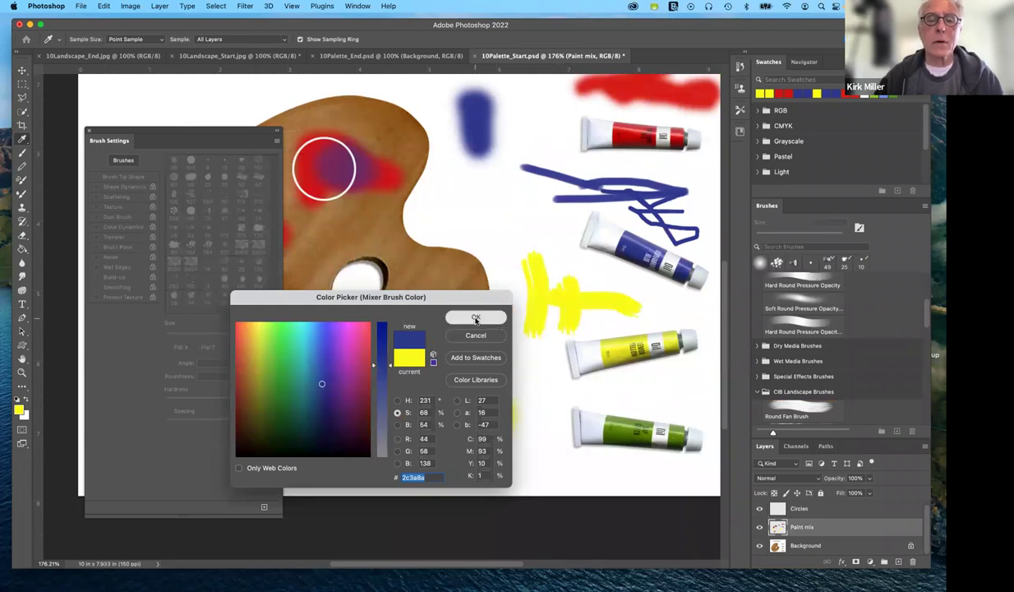
{"action": "key", "text": "Return"}
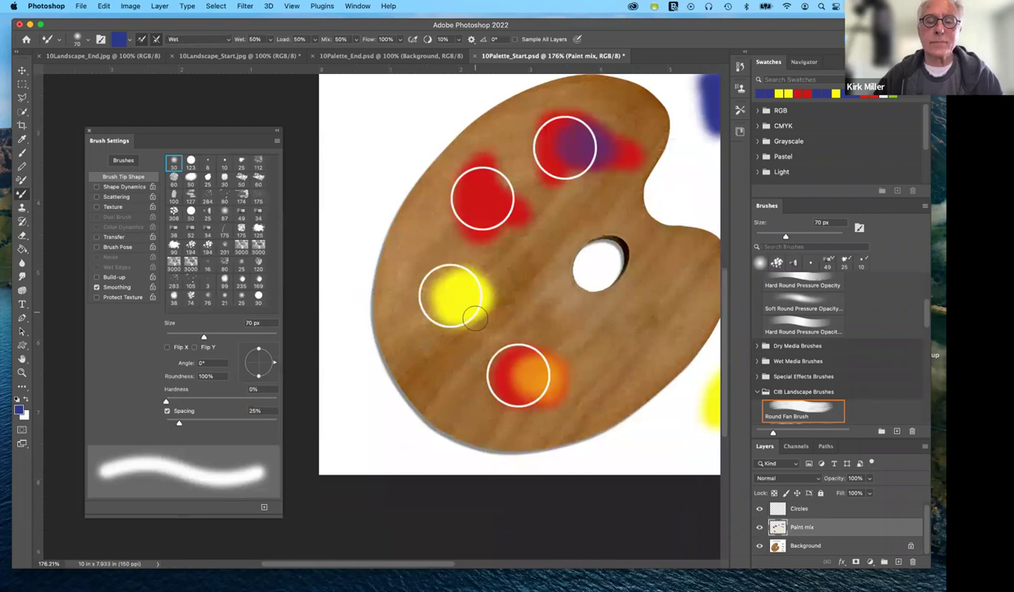
{"action": "mouse_move", "coordinate": [450, 294]}
{"action": "left_mouse_down"}
{"action": "mouse_move", "coordinate": [474, 295]}
{"action": "mouse_move", "coordinate": [461, 299]}
{"action": "mouse_move", "coordinate": [469, 308]}
{"action": "mouse_move", "coordinate": [479, 297]}
{"action": "mouse_move", "coordinate": [444, 306]}
{"action": "left_mouse_up"}
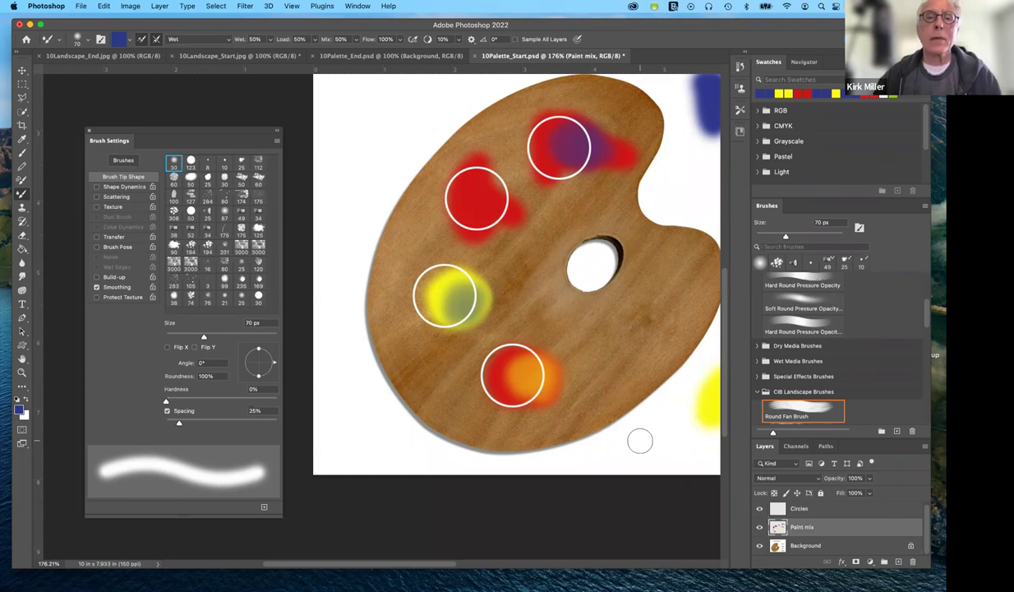
Examine the finished paint mixes and tube scribbles in 10Palette_End.psd at closer range.
{"action": "left_click", "coordinate": [398, 55]}
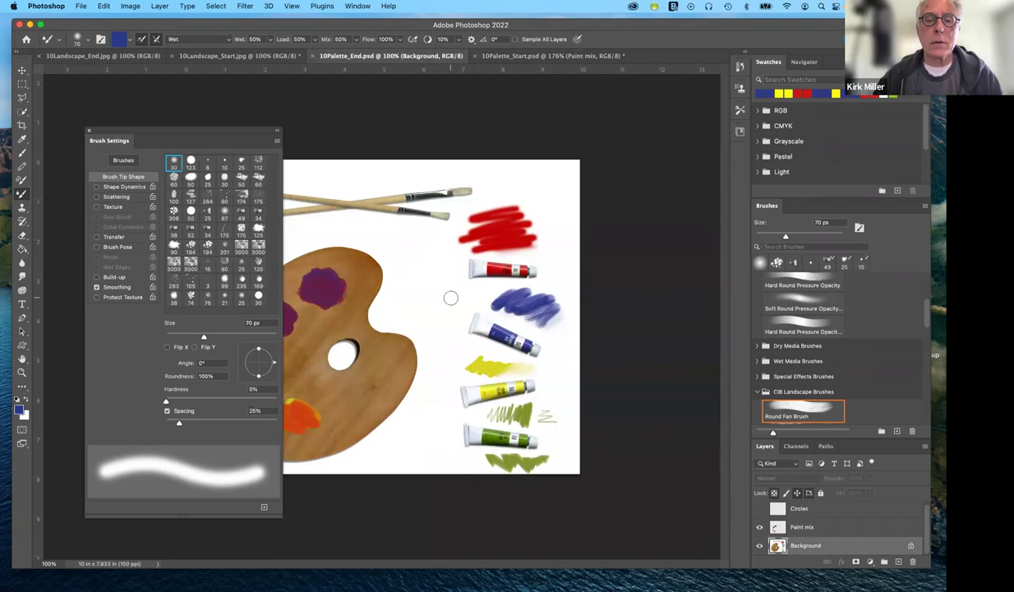
{"action": "scroll", "coordinate": [450, 298], "scroll_direction": "up", "scroll_amount": 2}
{"action": "scroll", "coordinate": [451, 297], "scroll_direction": "up", "scroll_amount": 1}
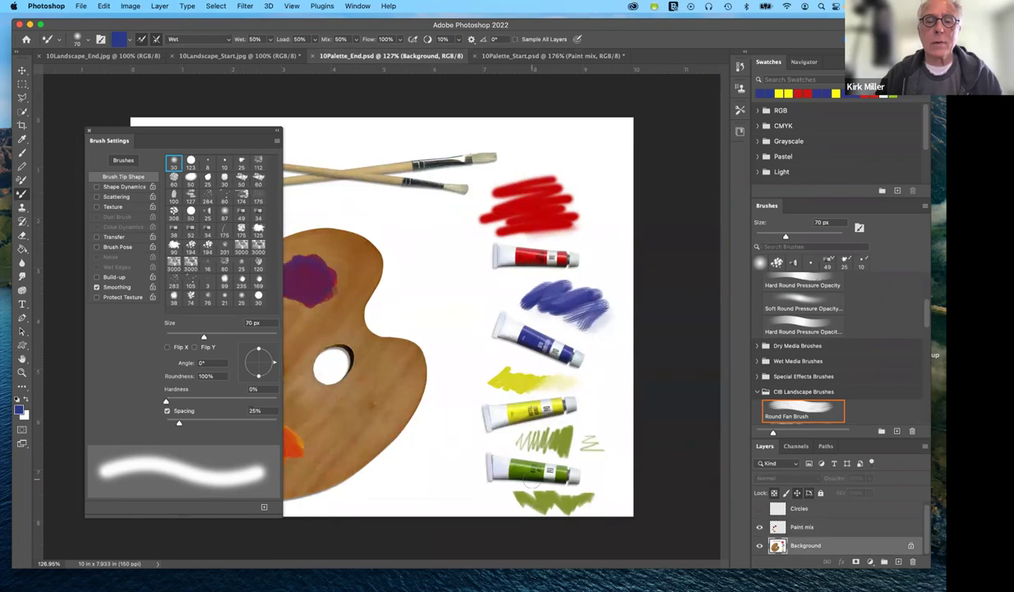
{"action": "scroll", "coordinate": [513, 467], "scroll_direction": "up", "scroll_amount": 3}
{"action": "scroll", "coordinate": [513, 467], "scroll_direction": "left", "scroll_amount": 5}
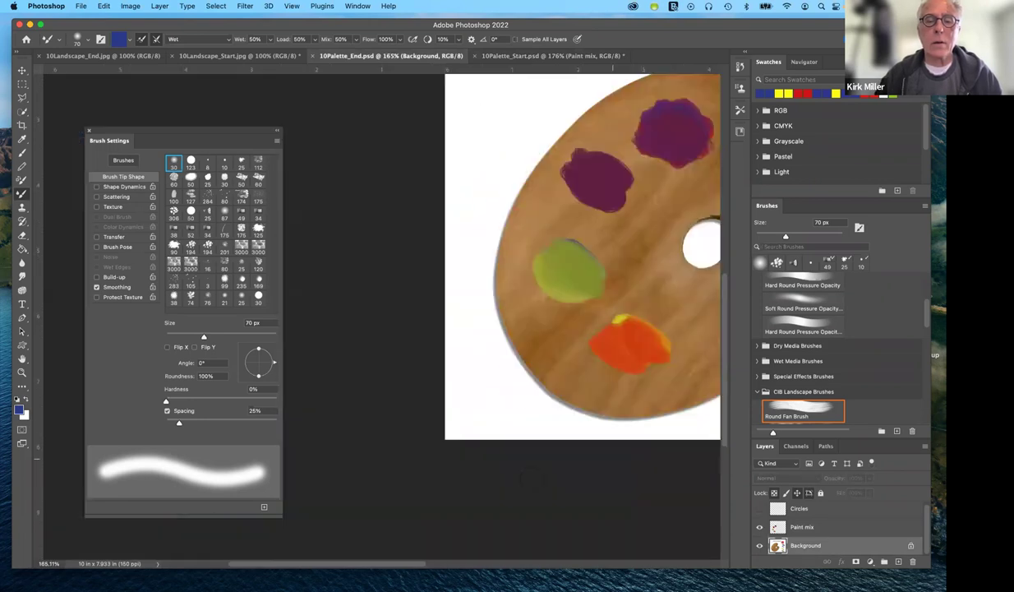
{"action": "scroll", "coordinate": [532, 477], "scroll_direction": "left", "scroll_amount": 8}
{"action": "scroll", "coordinate": [532, 477], "scroll_direction": "up", "scroll_amount": 3}
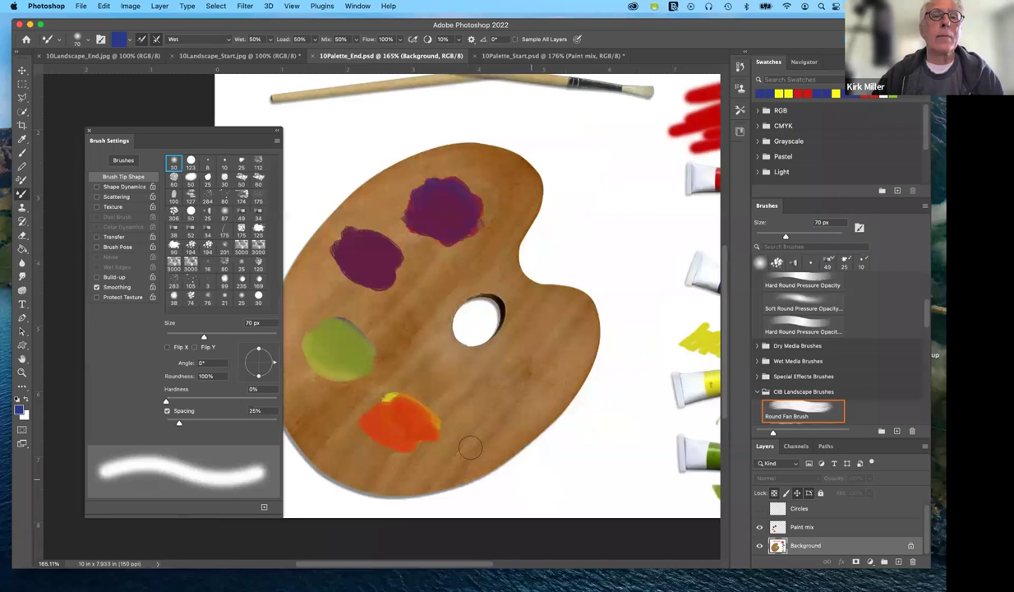
Switch to 10Landscape_Start.jpg and choose the Round Fan Brush preset from the CIB Landscape Brushes.
{"action": "left_click", "coordinate": [220, 56]}
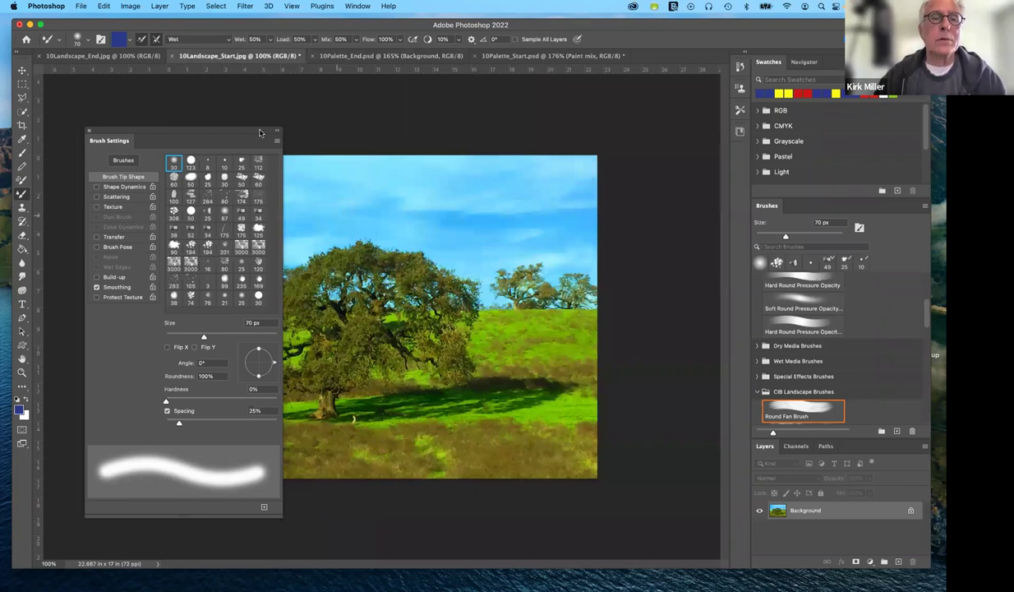
{"action": "left_click_drag", "start_coordinate": [259, 132], "coordinate": [259, 123]}
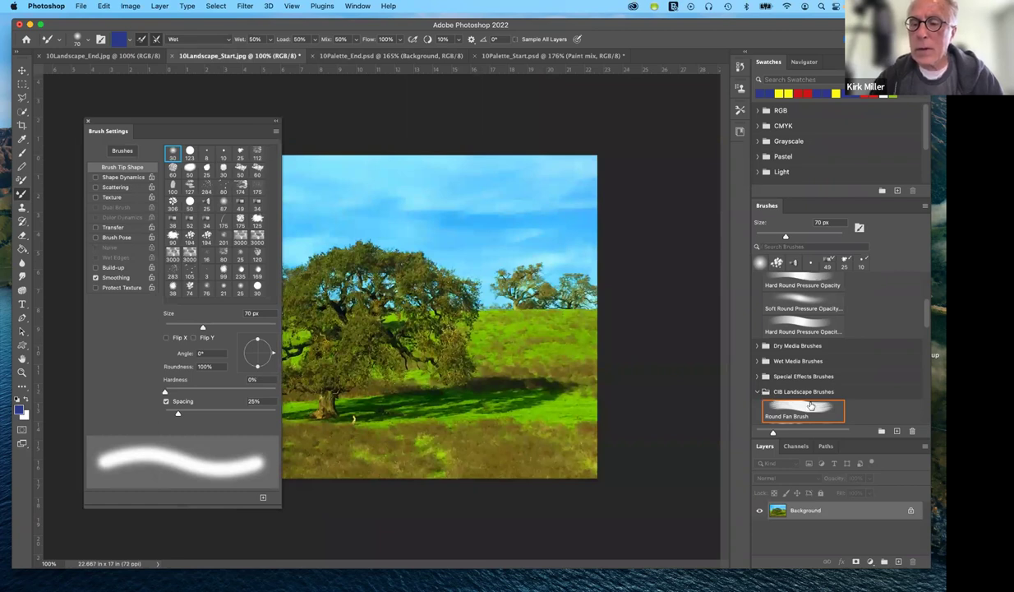
{"action": "scroll", "coordinate": [809, 403], "scroll_direction": "down", "scroll_amount": 1}
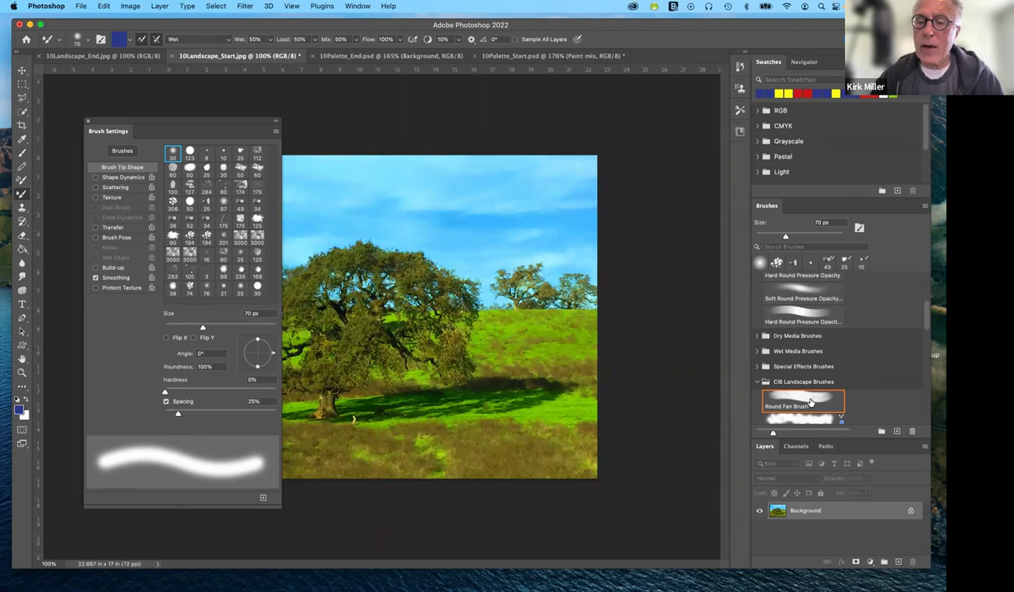
{"action": "left_click", "coordinate": [811, 403]}
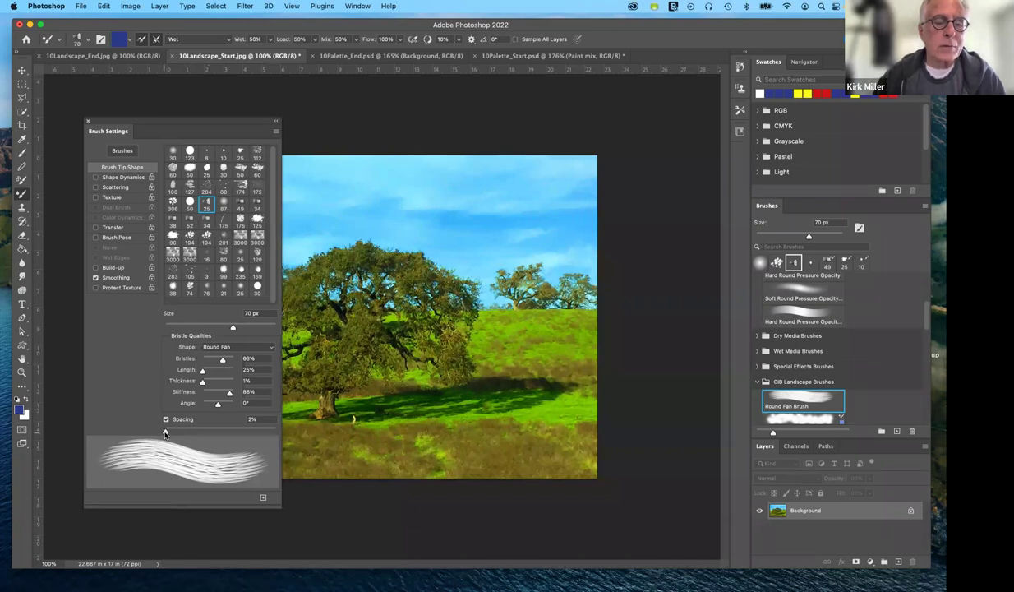
Set the Round Fan Brush's spacing to 5%, size to 36 px and bristles to 35%.
{"action": "mouse_move", "coordinate": [196, 431]}
{"action": "left_mouse_down"}
{"action": "mouse_move", "coordinate": [216, 433]}
{"action": "mouse_move", "coordinate": [166, 438]}
{"action": "left_mouse_up"}
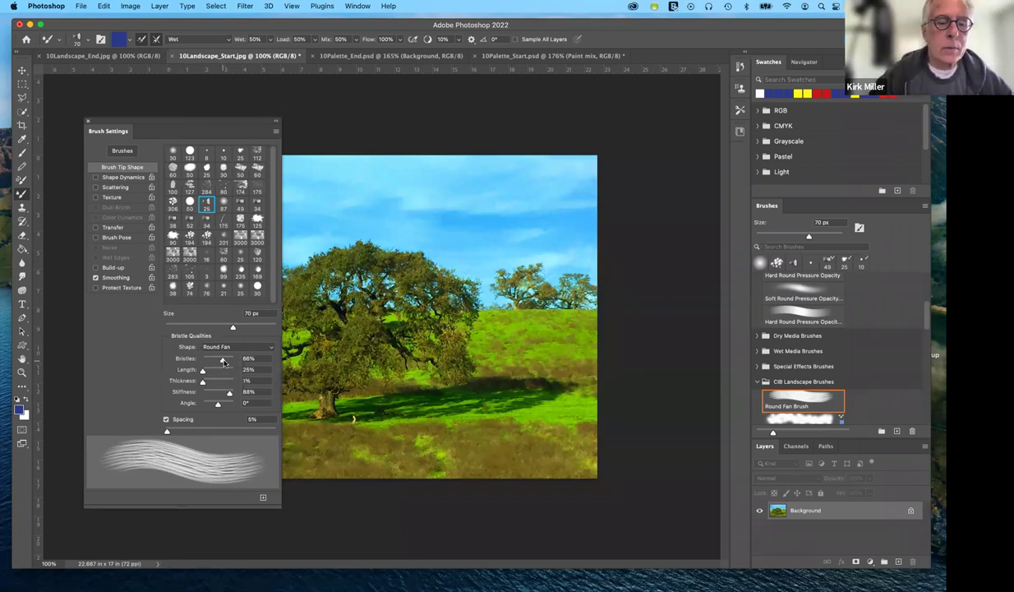
{"action": "left_click_drag", "start_coordinate": [217, 364], "coordinate": [212, 366]}
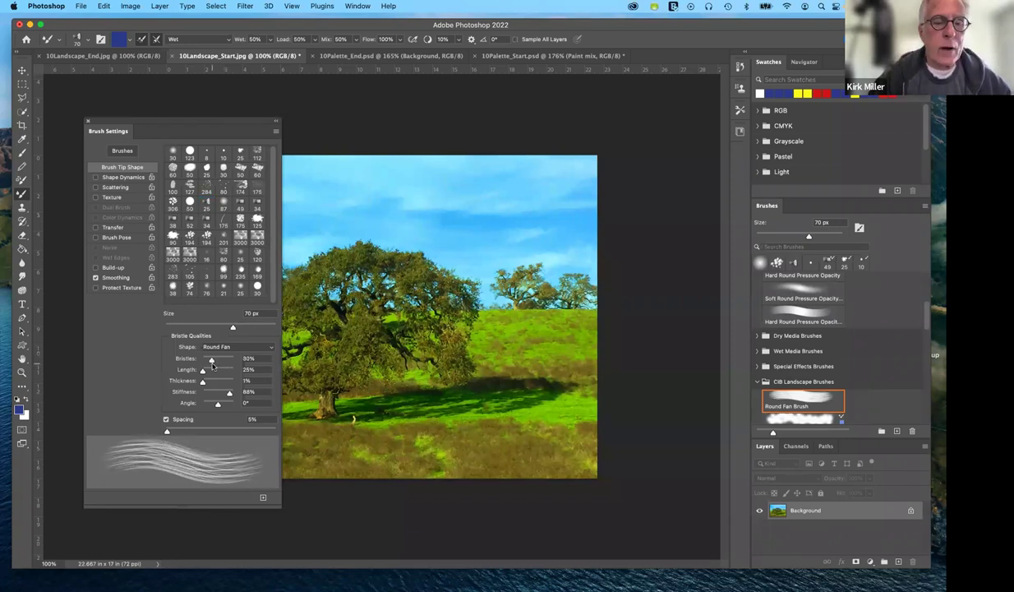
{"action": "left_click_drag", "start_coordinate": [211, 365], "coordinate": [215, 365]}
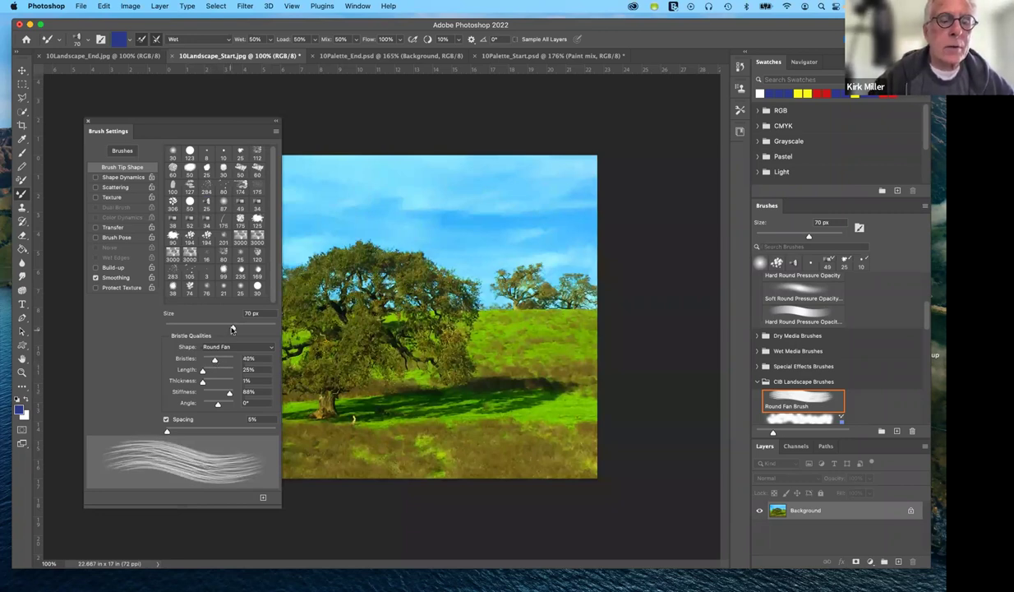
{"action": "left_click_drag", "start_coordinate": [213, 330], "coordinate": [199, 330]}
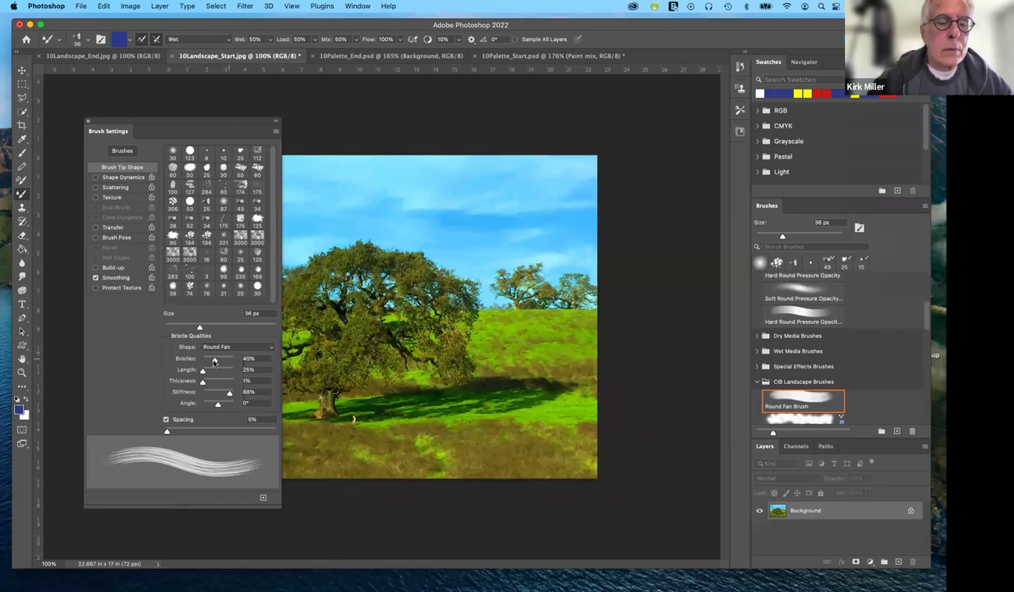
{"action": "left_click_drag", "start_coordinate": [214, 360], "coordinate": [214, 361]}
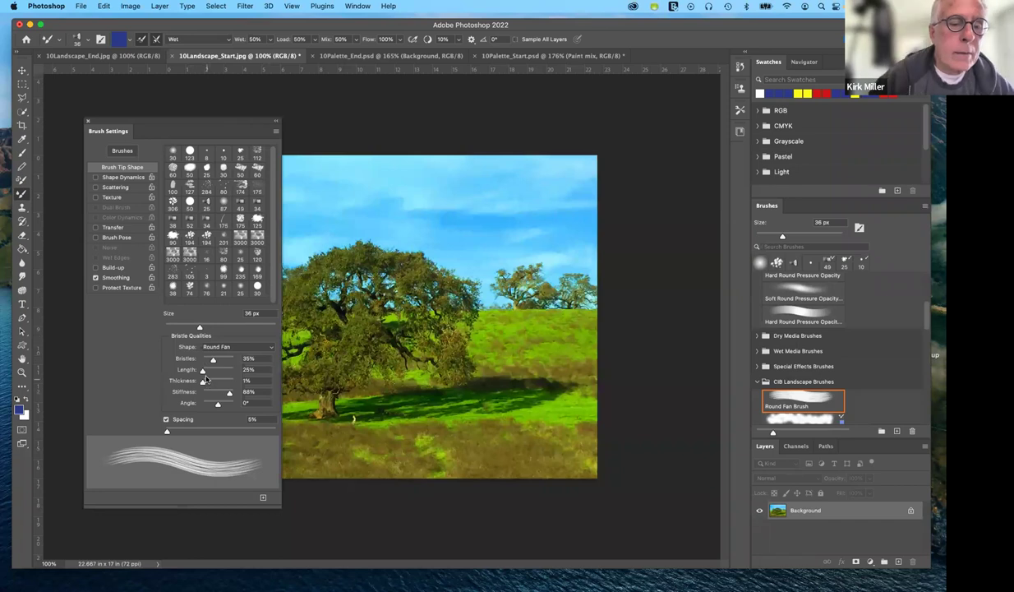
Set the Round Fan Brush's bristle thickness to 2% and bristle length to 32%.
{"action": "mouse_move", "coordinate": [203, 371]}
{"action": "left_mouse_down"}
{"action": "mouse_move", "coordinate": [215, 372]}
{"action": "mouse_move", "coordinate": [205, 373]}
{"action": "left_mouse_up"}
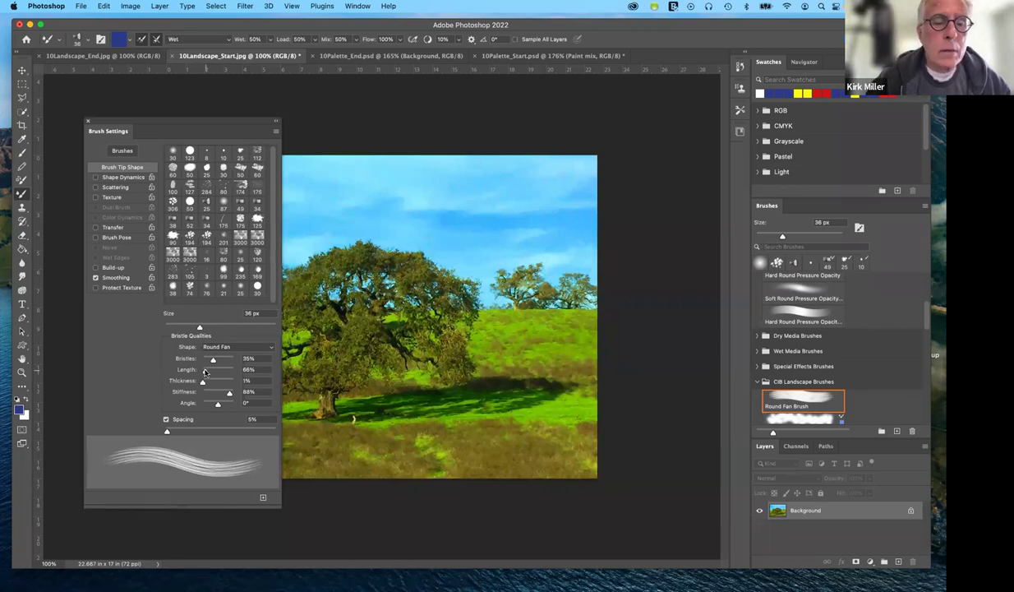
{"action": "left_click_drag", "start_coordinate": [205, 372], "coordinate": [203, 372]}
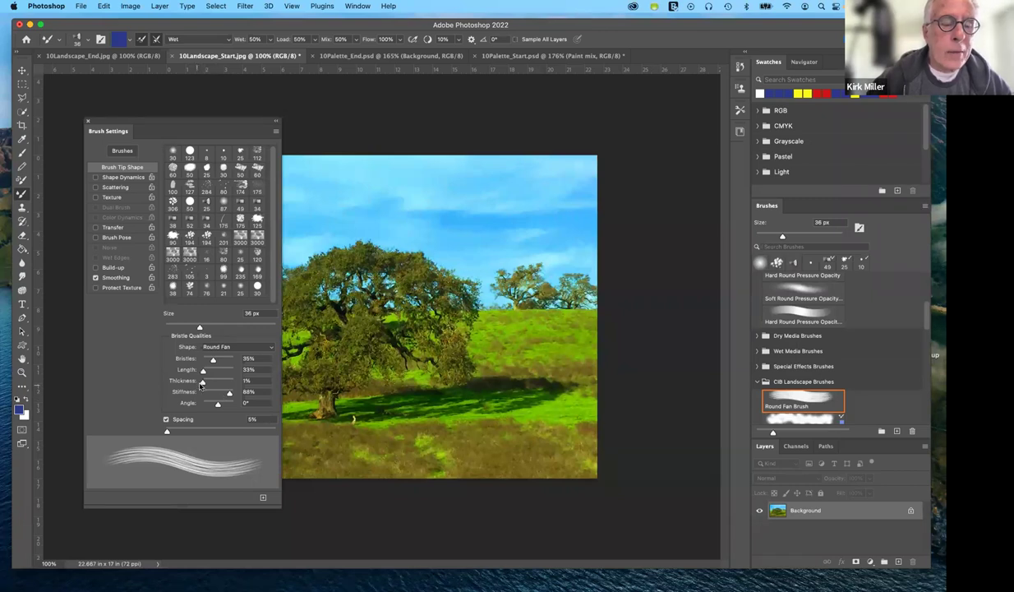
{"action": "left_click_drag", "start_coordinate": [202, 383], "coordinate": [202, 384]}
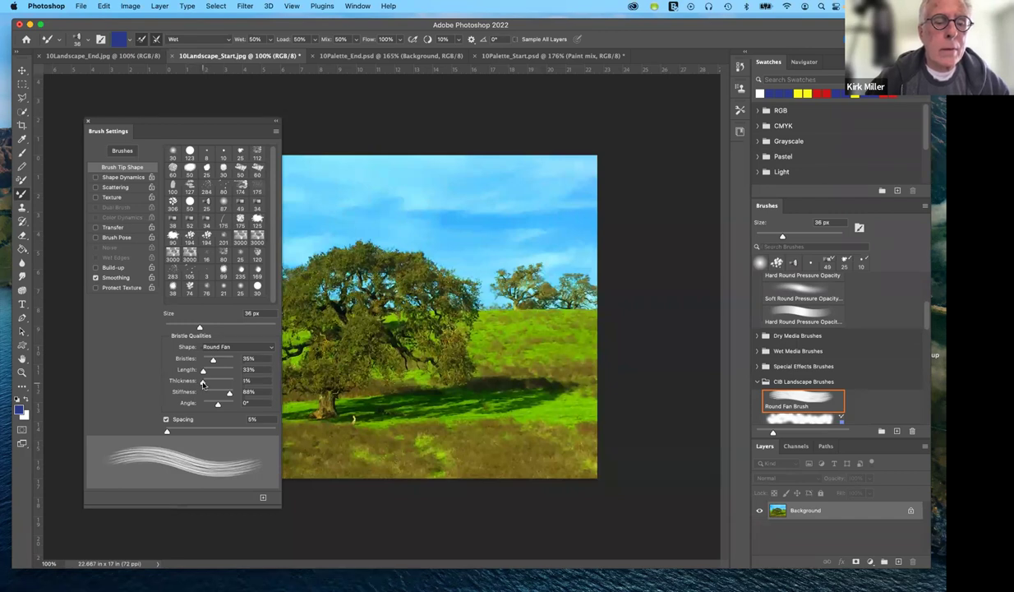
{"action": "left_click", "coordinate": [249, 380]}
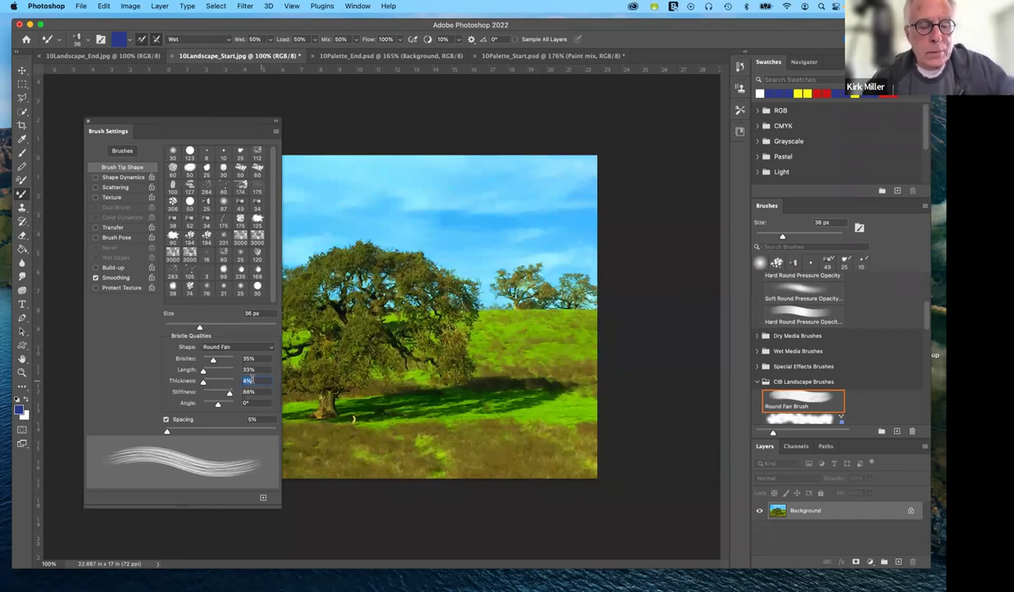
{"action": "type", "text": "2"}
{"action": "key", "text": "Tab"}
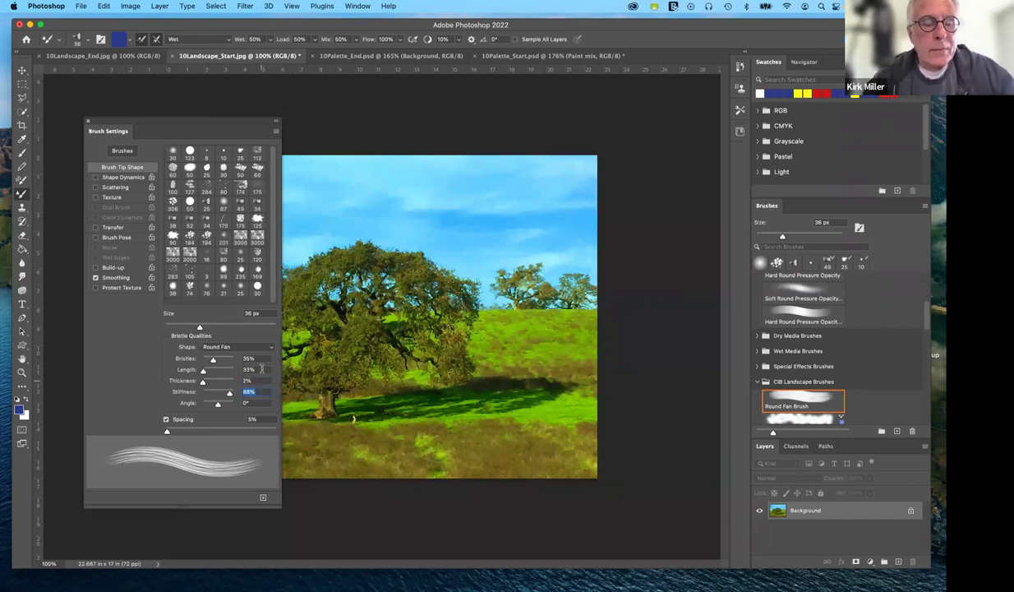
{"action": "left_click", "coordinate": [260, 370]}
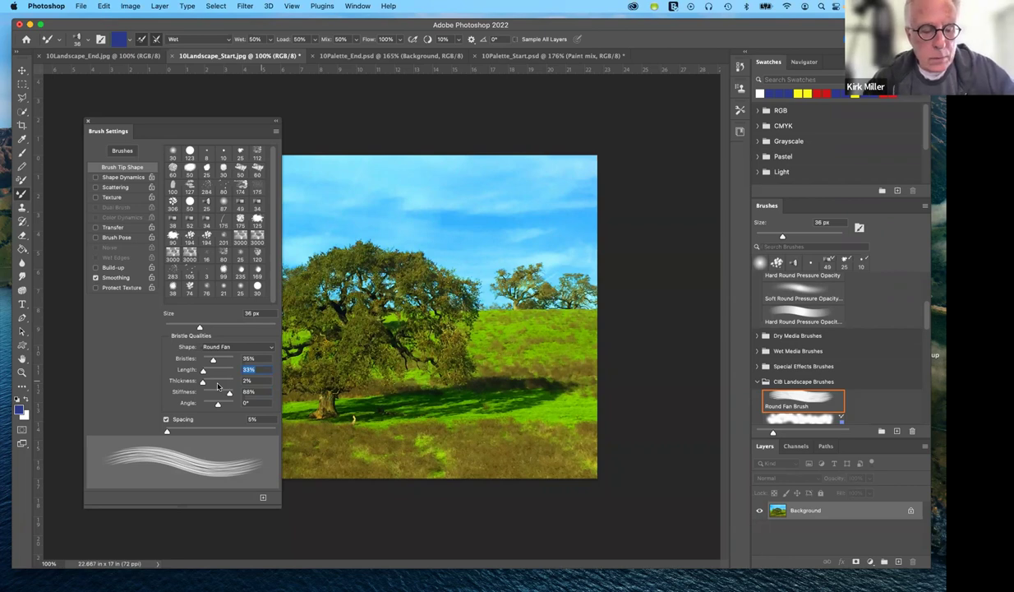
{"action": "type", "text": "32"}
{"action": "key", "text": "Tab"}
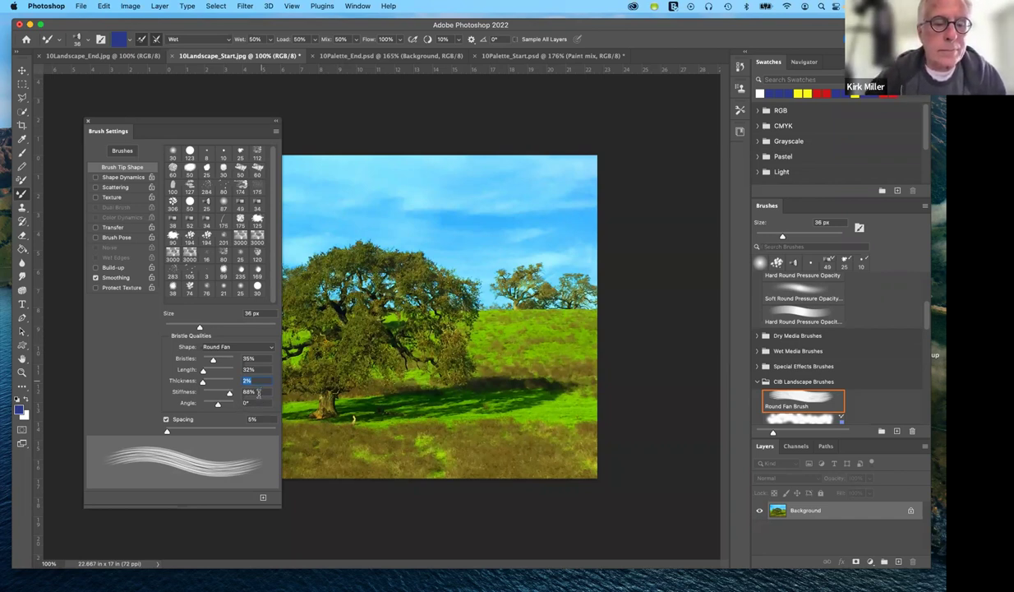
{"action": "key", "text": "Tab"}
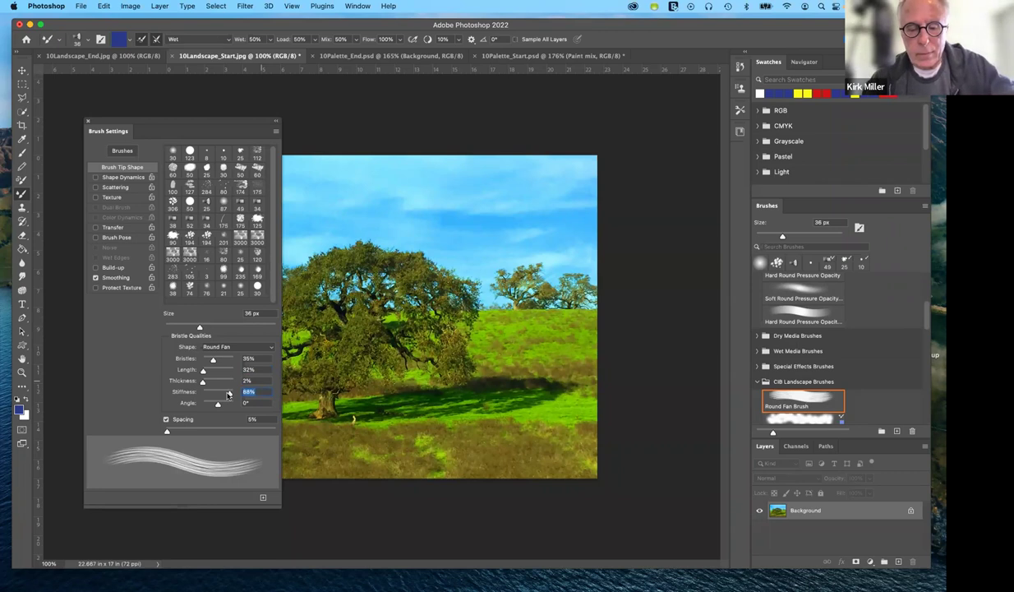
Set the Round Fan Brush's bristle stiffness to 75% and its spacing to 2%.
{"action": "type", "text": "1"}
{"action": "type", "text": "5"}
{"action": "key", "text": "Tab"}
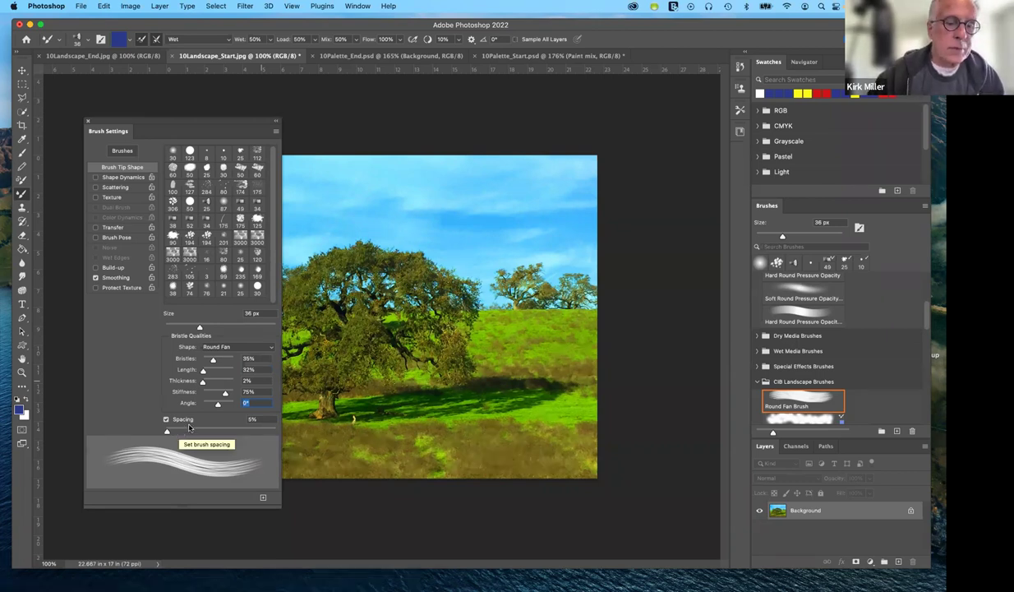
{"action": "left_click", "coordinate": [258, 419]}
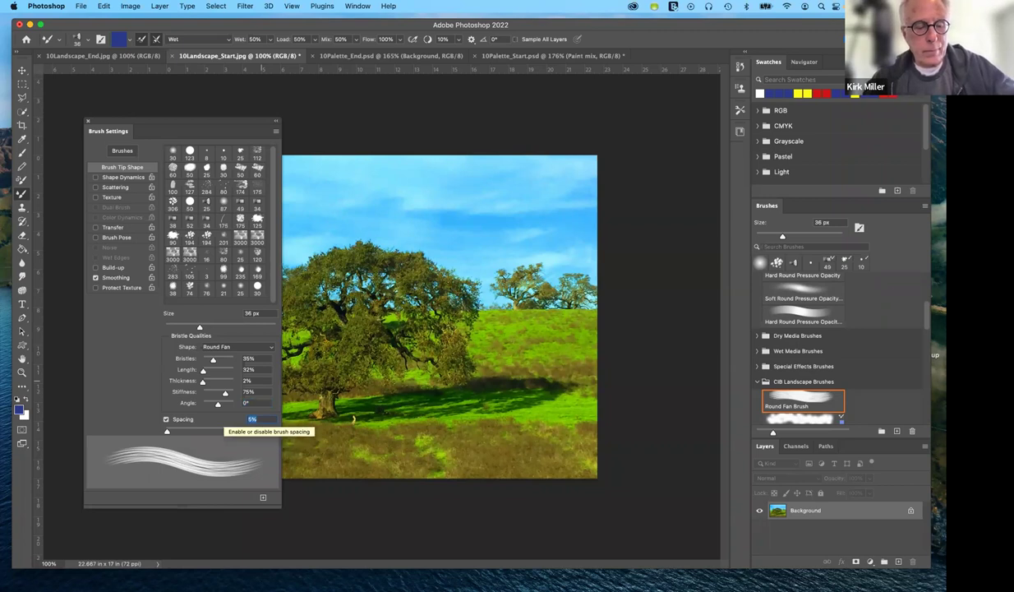
{"action": "type", "text": "2"}
{"action": "key", "text": "Return"}
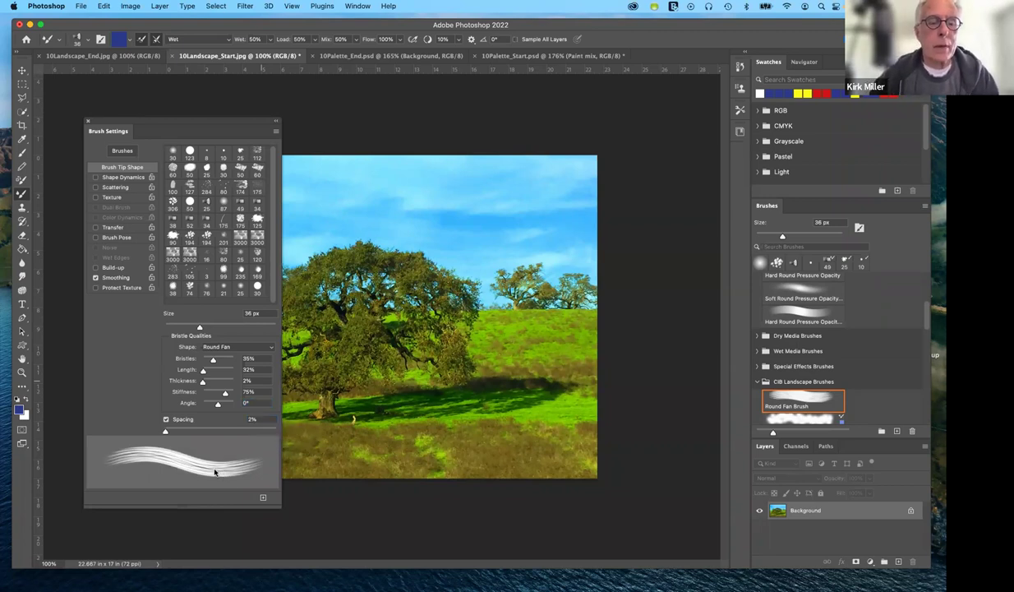
Save the adjusted brush as a new preset named "sky brush", including its tool settings.
{"action": "left_click", "coordinate": [263, 499]}
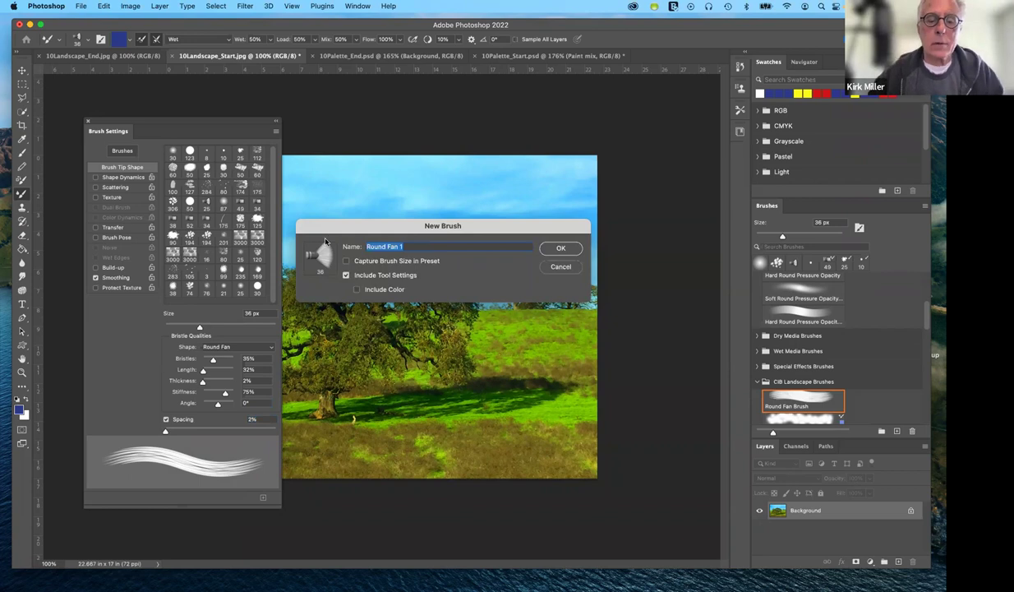
{"action": "type", "text": "sky"}
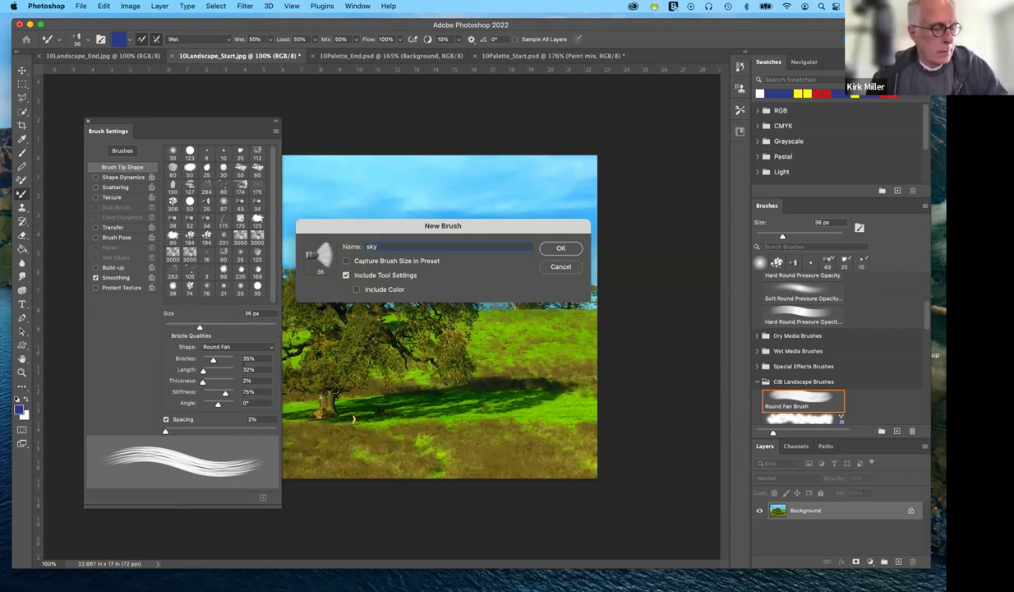
{"action": "type", "text": " brush"}
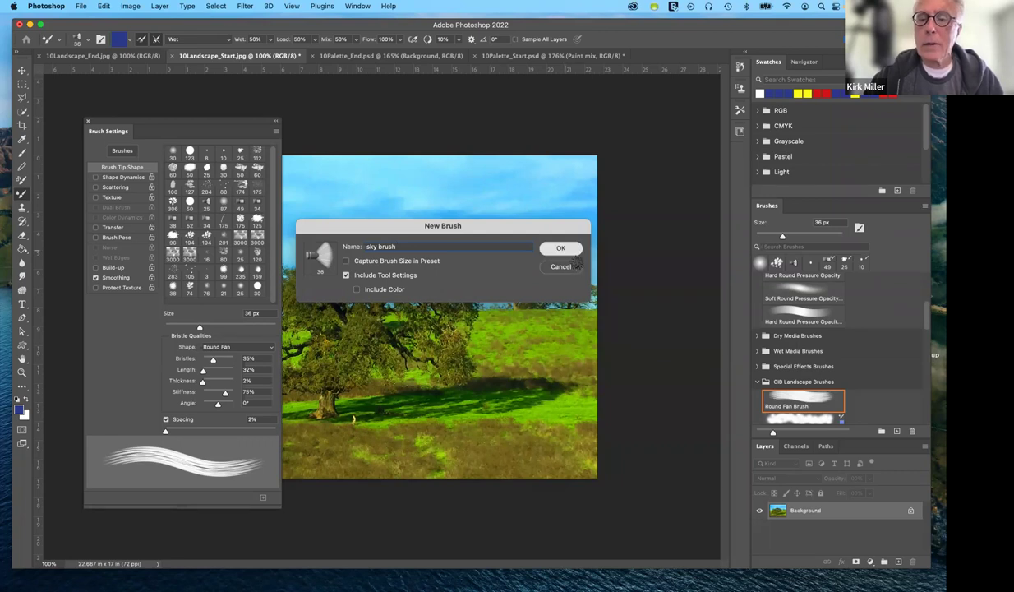
{"action": "left_click", "coordinate": [560, 248]}
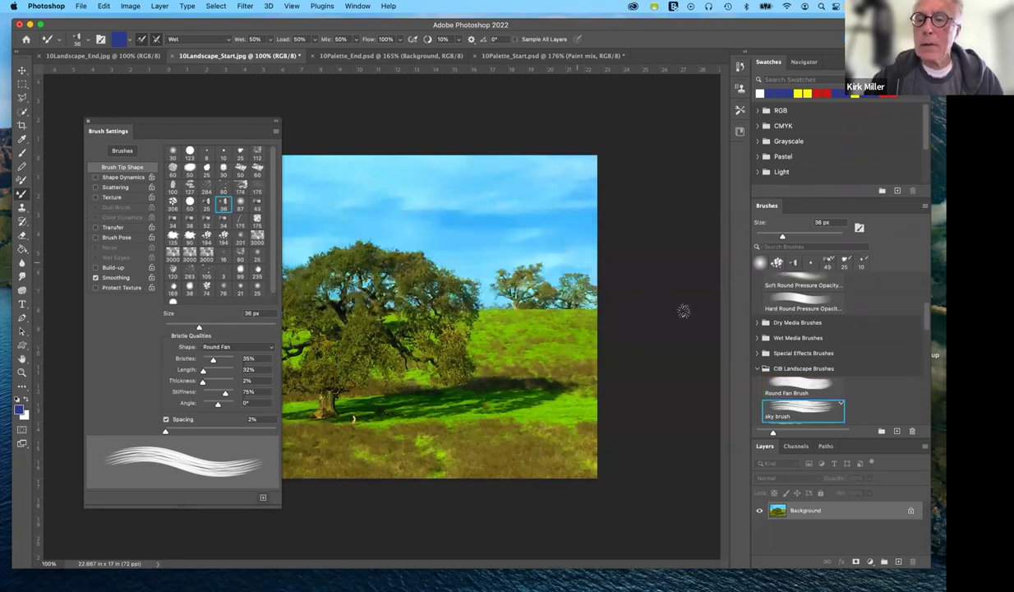
Compare the presets in the CIB Landscape Brushes group, return to the sky brush and close the brush settings.
{"action": "left_click", "coordinate": [811, 382]}
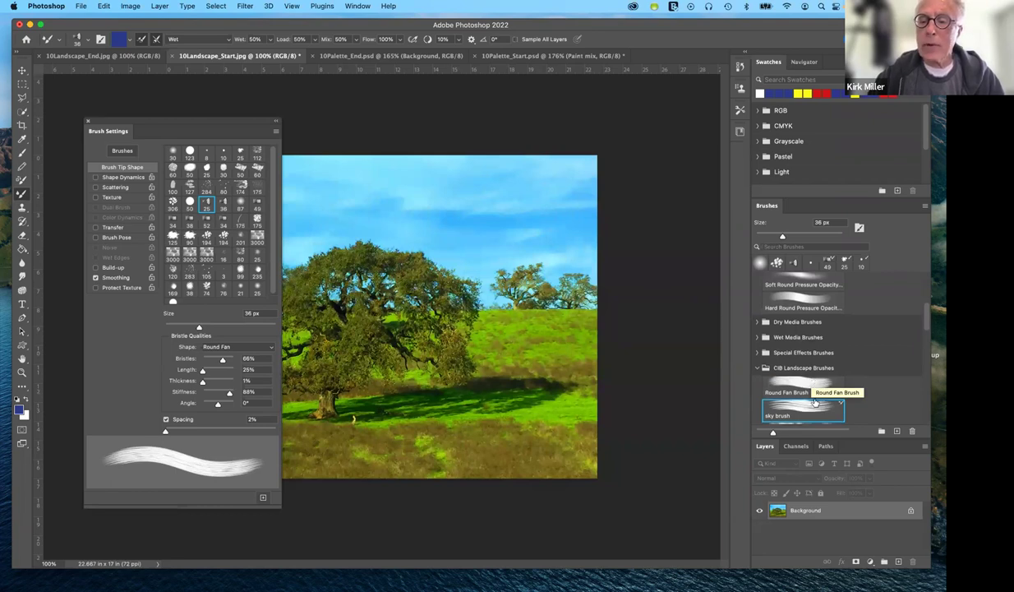
{"action": "left_click", "coordinate": [814, 402]}
{"action": "left_click", "coordinate": [815, 398]}
{"action": "scroll", "coordinate": [814, 399], "scroll_direction": "down", "scroll_amount": 3}
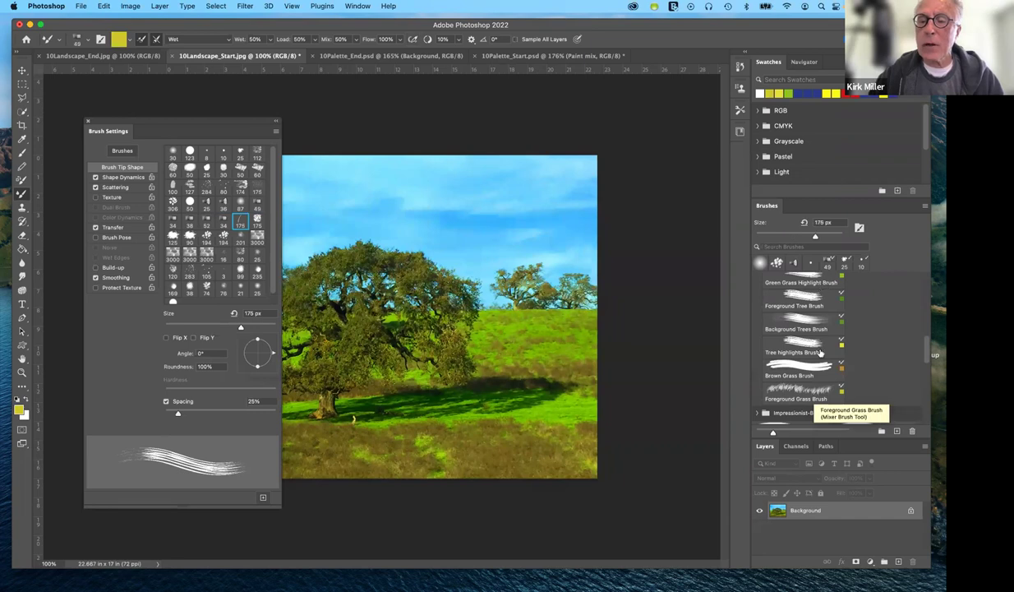
{"action": "left_click", "coordinate": [826, 285]}
{"action": "left_click", "coordinate": [793, 335]}
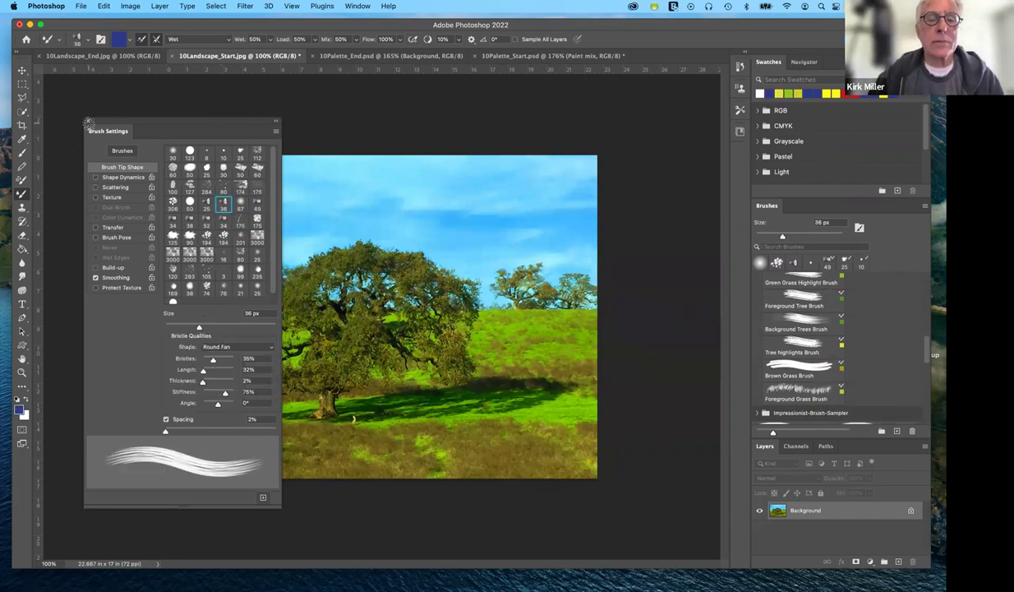
{"action": "left_click", "coordinate": [88, 123]}
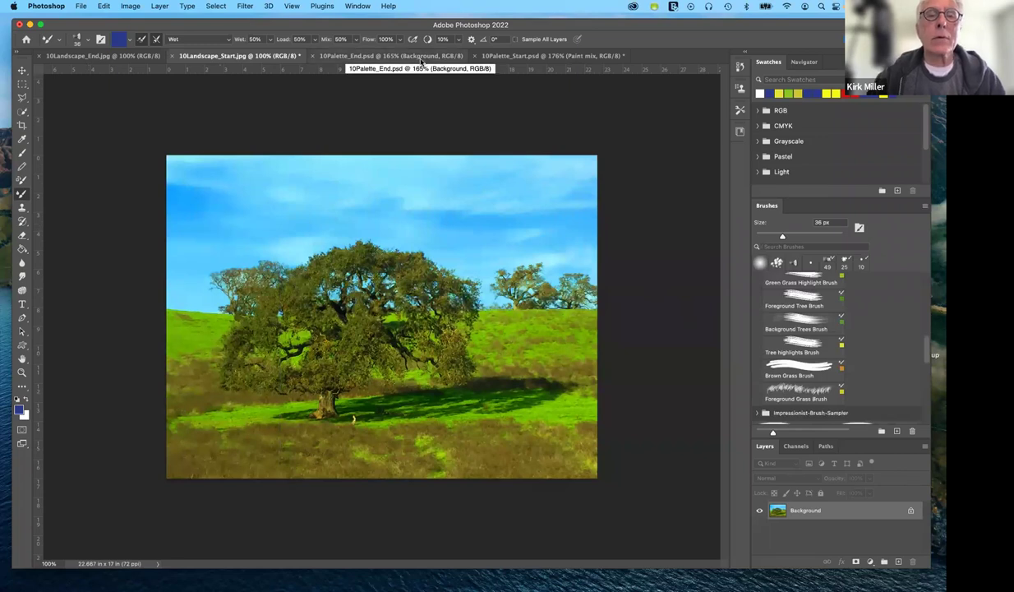
Examine the finished painting in 10Landscape_End.jpg.
{"action": "left_click", "coordinate": [111, 55]}
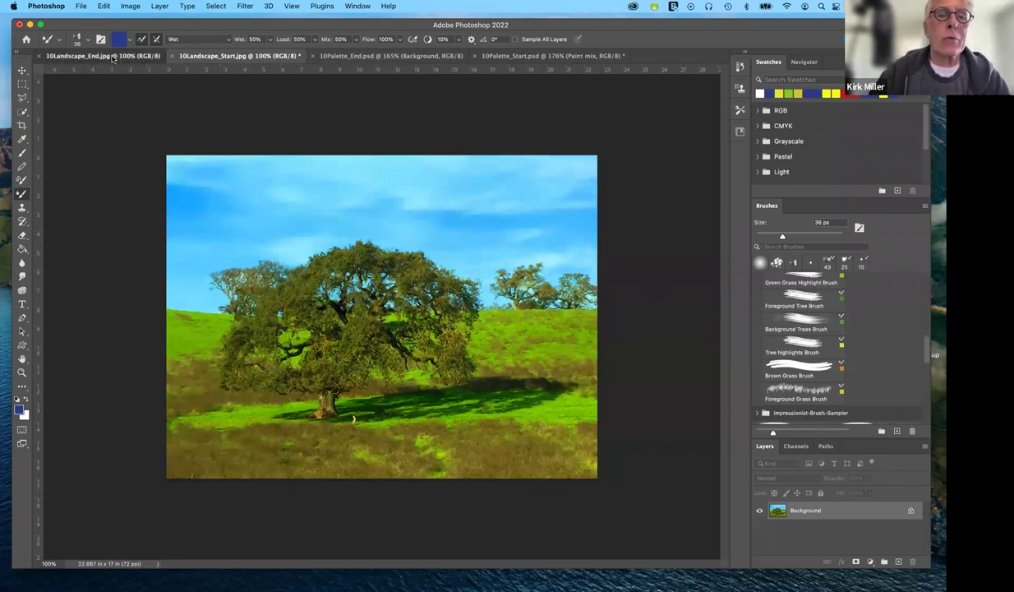
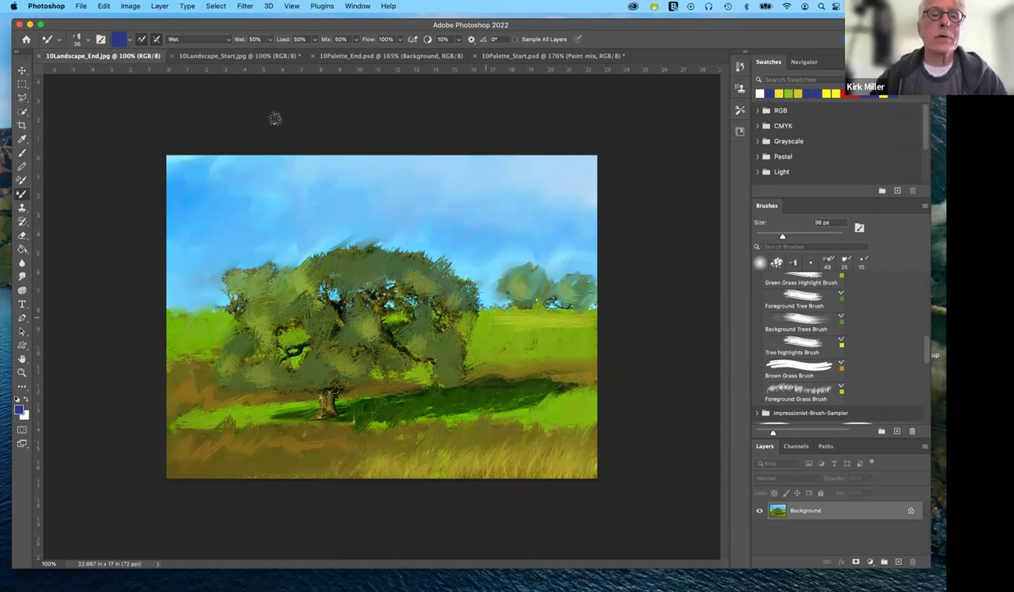
{"action": "left_click", "coordinate": [241, 57]}
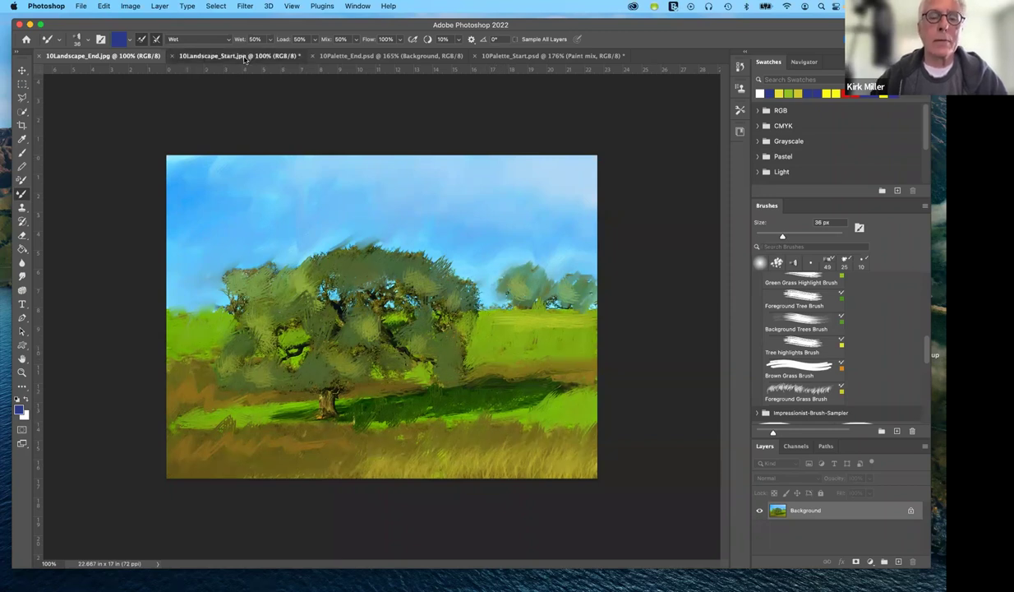
Return to 10Landscape_Start.jpg, duplicate the Background layer and hide the original.
{"action": "left_click", "coordinate": [244, 57]}
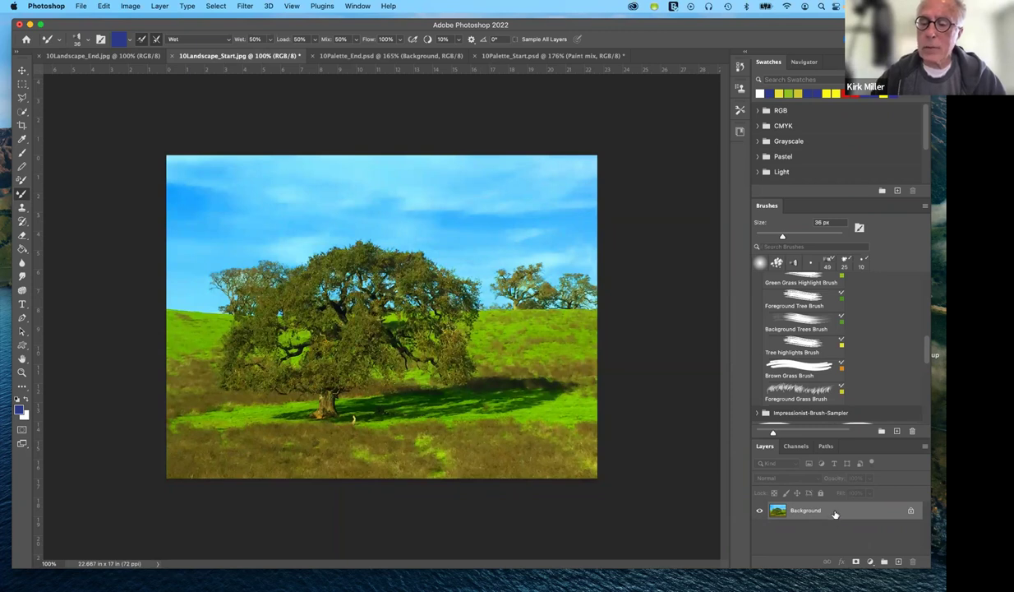
{"action": "left_click_drag", "start_coordinate": [886, 534], "coordinate": [897, 560]}
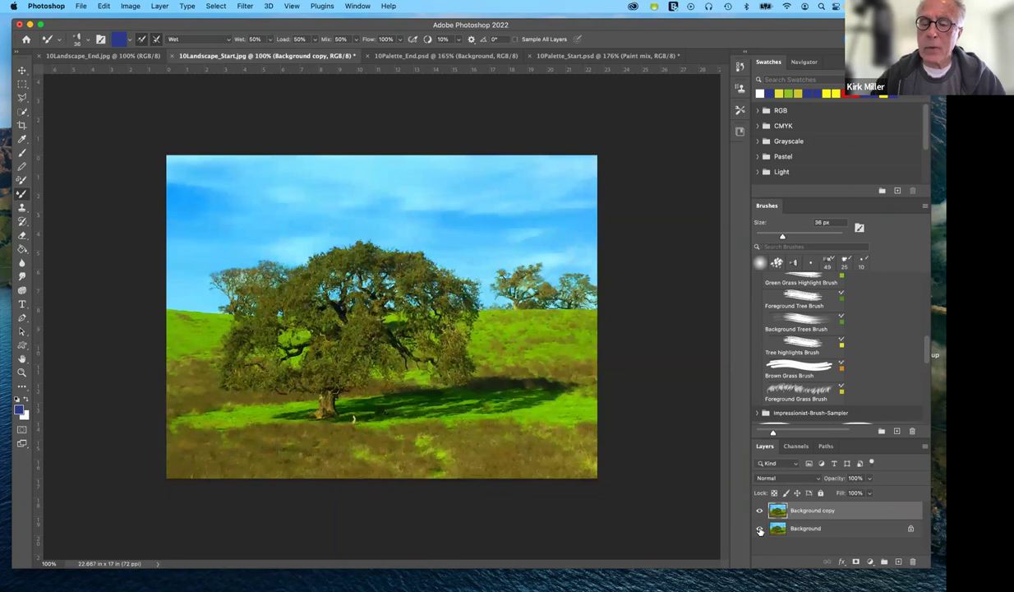
{"action": "left_click", "coordinate": [760, 529]}
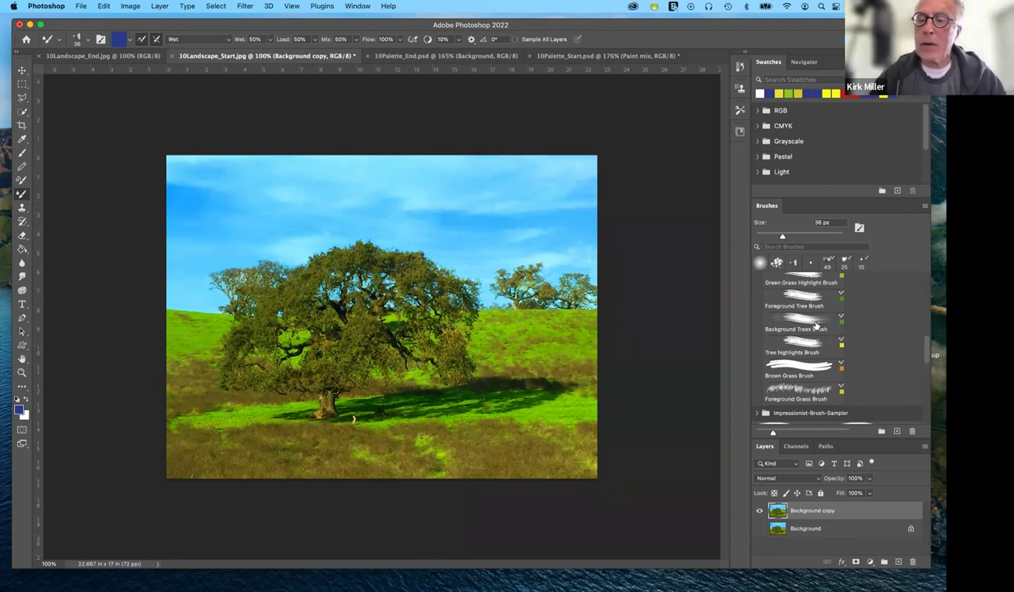
Choose the Clouds Brush, enlarge it to 175 px and soften the clouds in the sky.
{"action": "scroll", "coordinate": [816, 325], "scroll_direction": "up", "scroll_amount": 2}
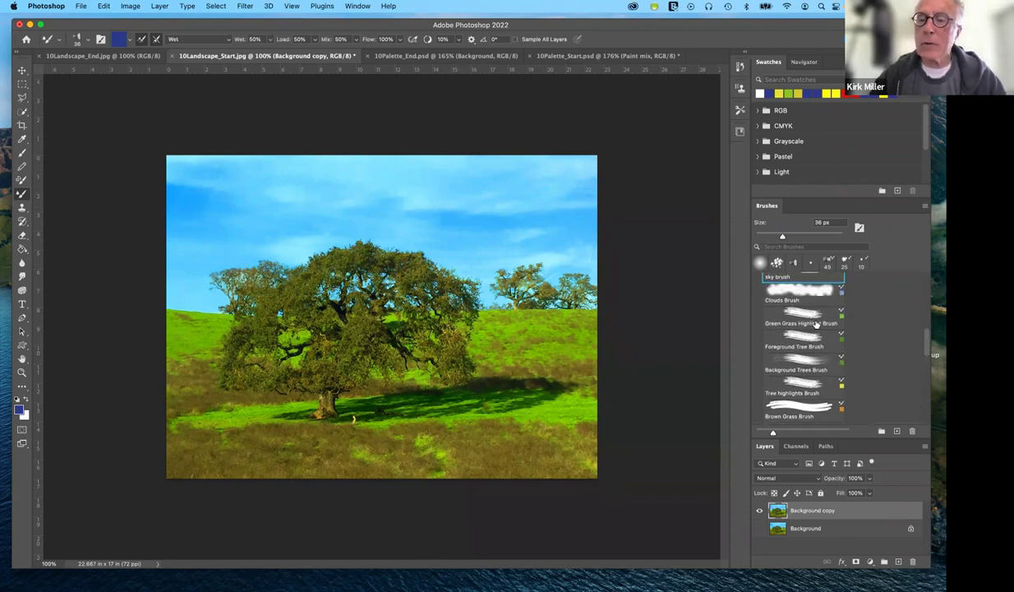
{"action": "scroll", "coordinate": [814, 326], "scroll_direction": "up", "scroll_amount": 3}
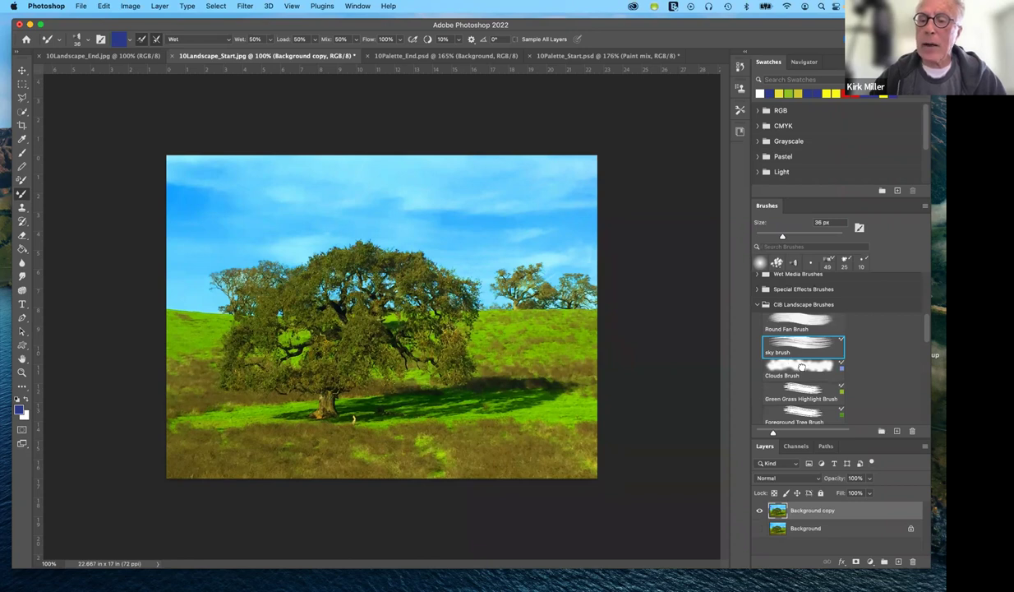
{"action": "left_click", "coordinate": [802, 371]}
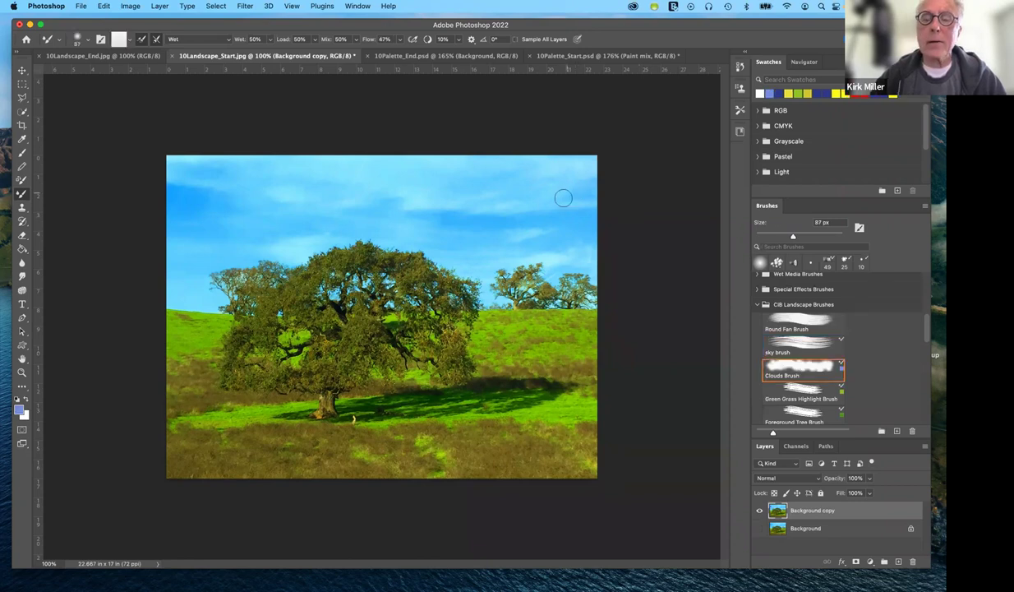
{"action": "key", "text": "bracketright"}
{"action": "key", "text": "bracketright"}
{"action": "key", "text": "bracketright"}
{"action": "key", "text": "bracketright"}
{"action": "key", "text": "bracketright"}
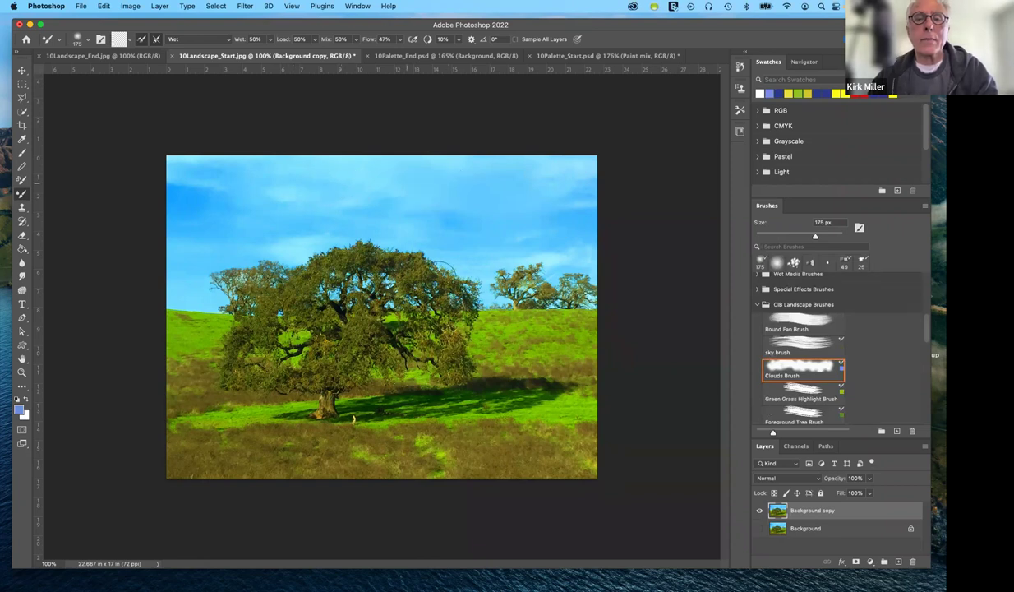
Switch to the sky brush at 175 px, sample the sky's blue and paint strokes across the sky.
{"action": "left_click", "coordinate": [808, 347]}
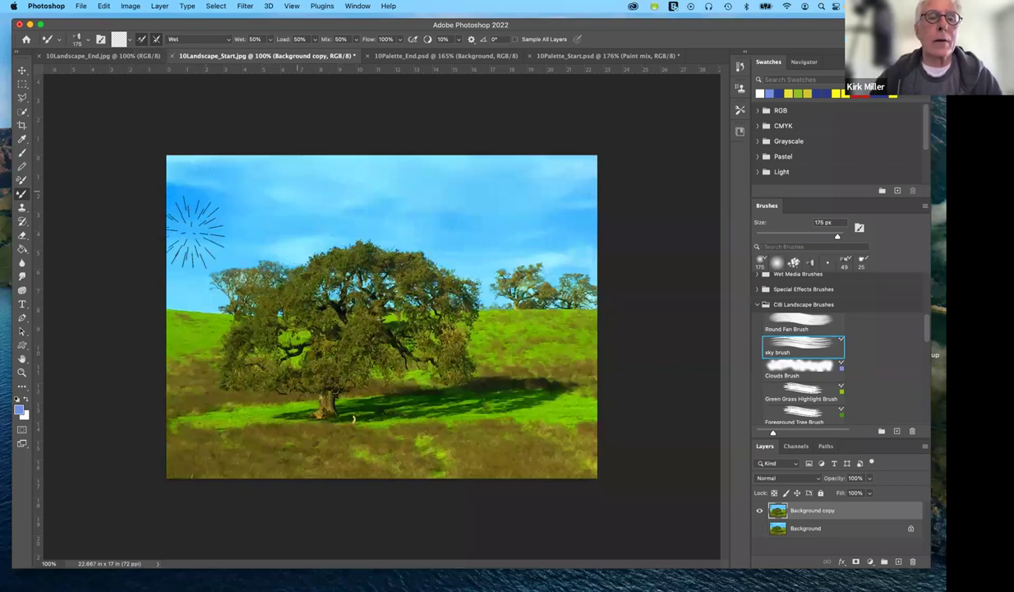
{"action": "left_click", "coordinate": [247, 209], "text": "alt"}
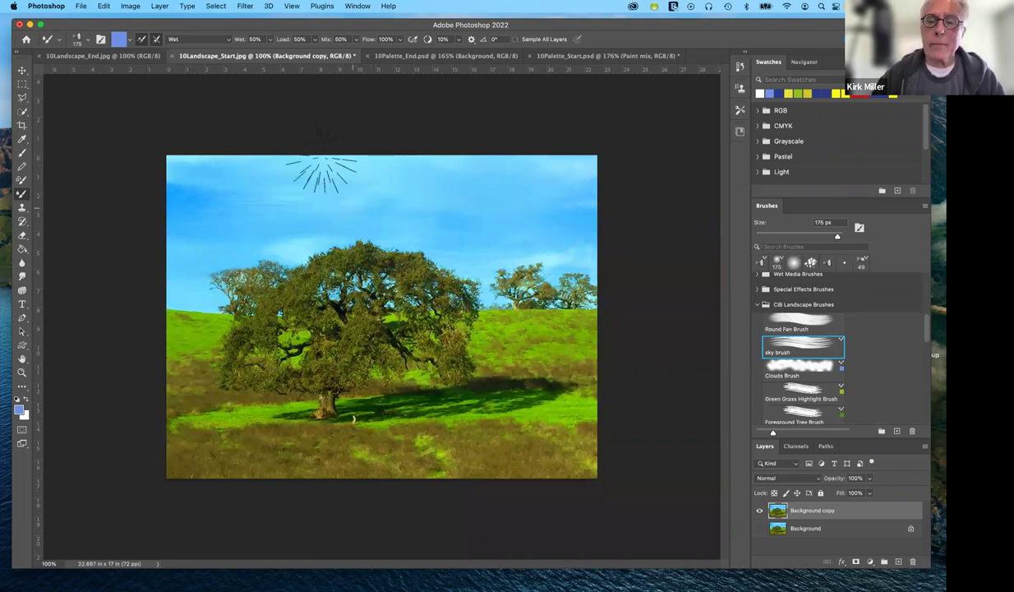
Try vertical sky brush strokes over the treetop and the sky above it, and undo them.
{"action": "left_click_drag", "start_coordinate": [324, 182], "coordinate": [345, 214]}
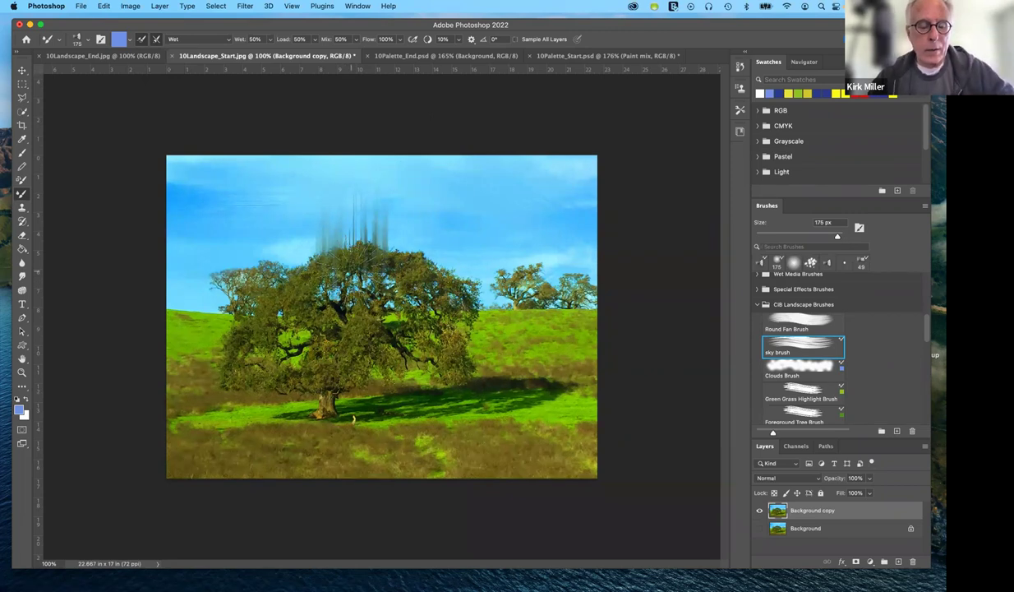
{"action": "left_click", "coordinate": [103, 6]}
{"action": "key", "text": "Escape"}
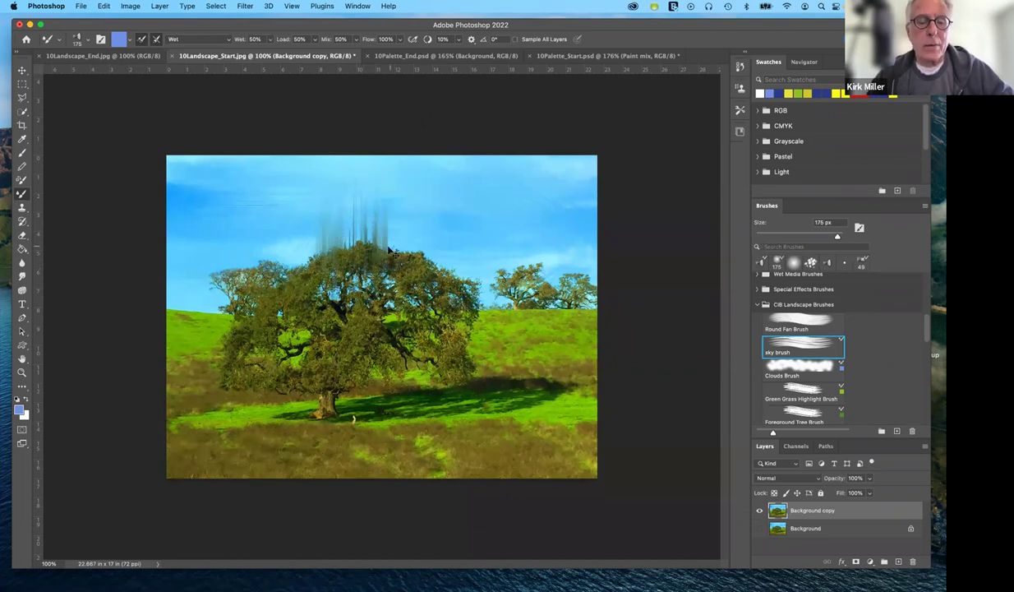
{"action": "key", "text": "super+z"}
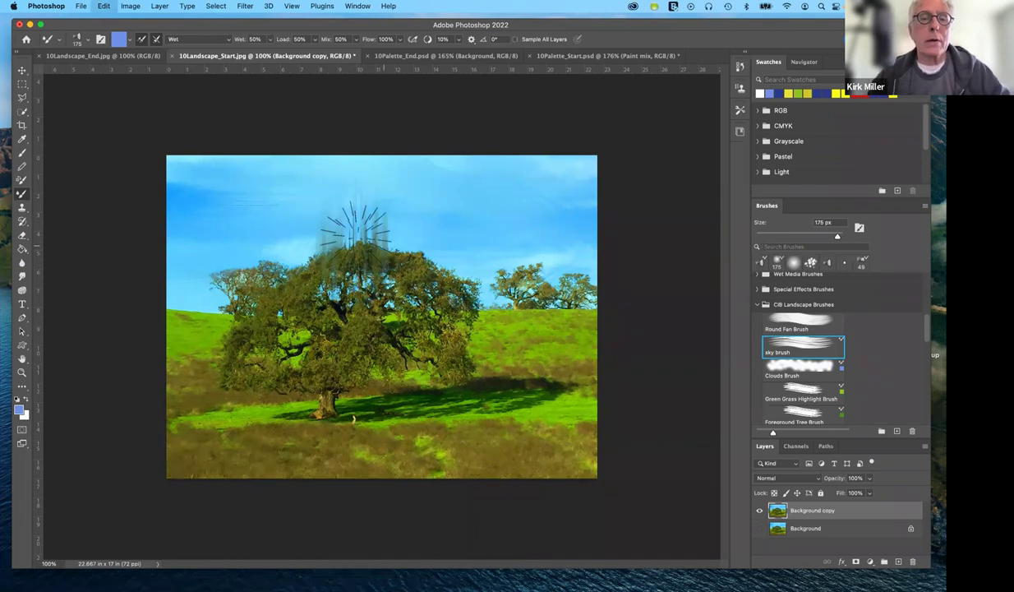
{"action": "key", "text": "super+z"}
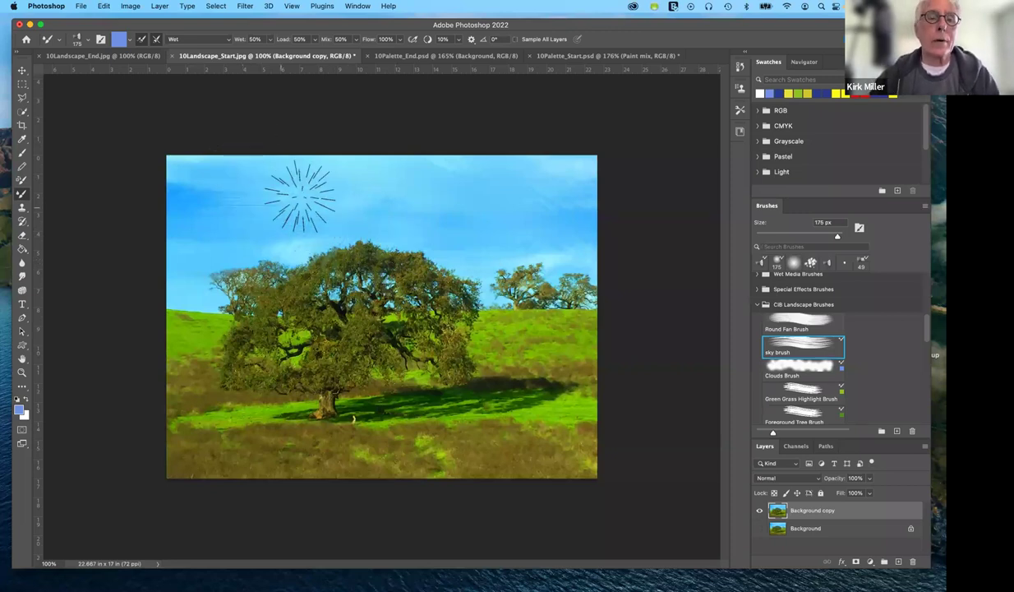
With the sky brush at 90 px and loading after each stroke off, smear the treetop edges into the sky and stroke the sky's upper-left corner.
{"action": "key", "text": "bracketleft"}
{"action": "key", "text": "bracketleft"}
{"action": "key", "text": "bracketleft"}
{"action": "key", "text": "bracketleft"}
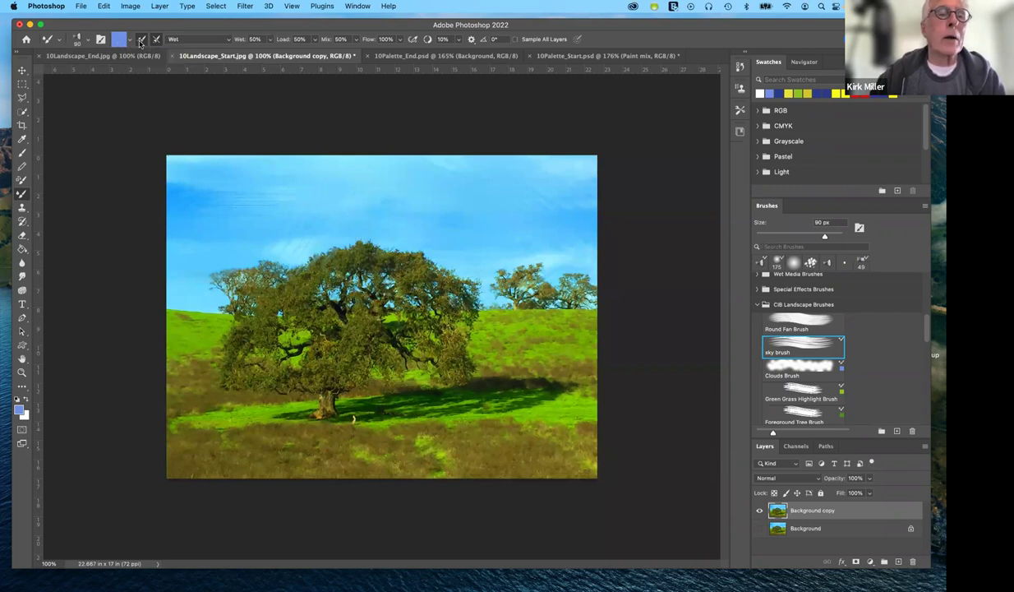
{"action": "left_click", "coordinate": [292, 210], "text": "alt"}
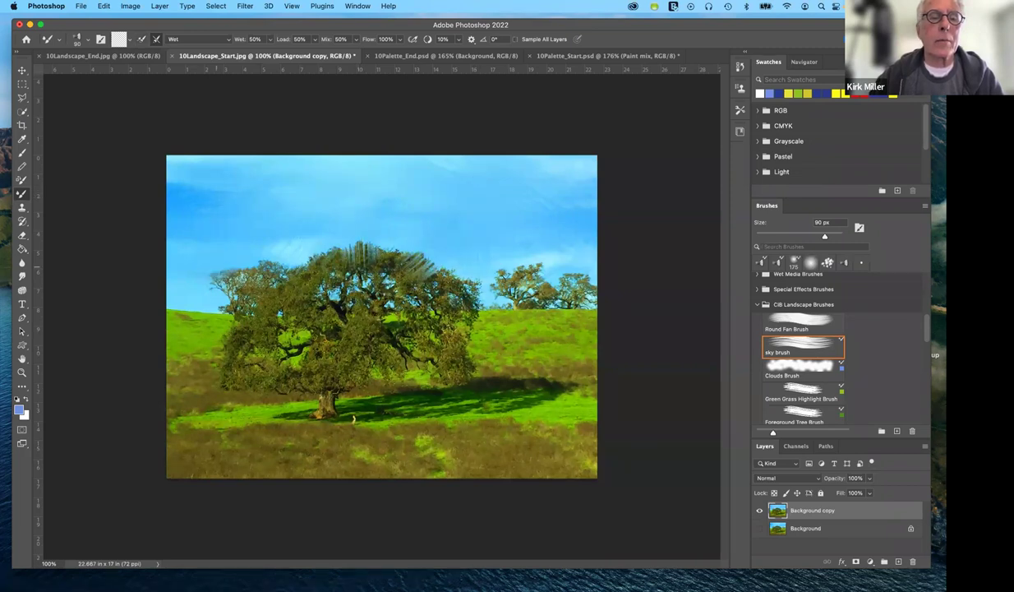
{"action": "mouse_move", "coordinate": [238, 283]}
{"action": "left_mouse_down"}
{"action": "mouse_move", "coordinate": [210, 251]}
{"action": "mouse_move", "coordinate": [203, 261]}
{"action": "left_mouse_up"}
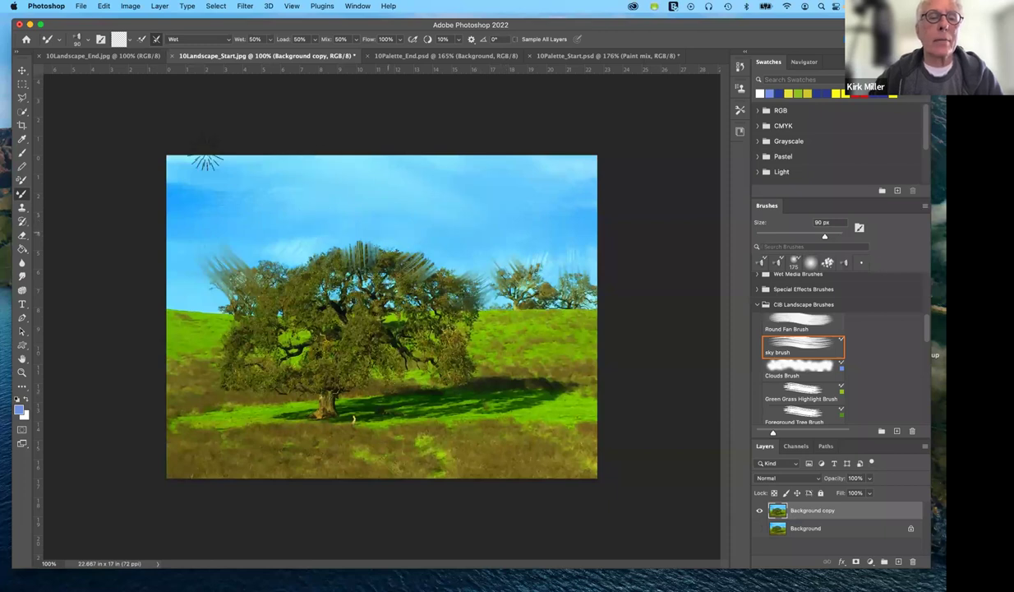
{"action": "left_click_drag", "start_coordinate": [191, 164], "coordinate": [195, 187]}
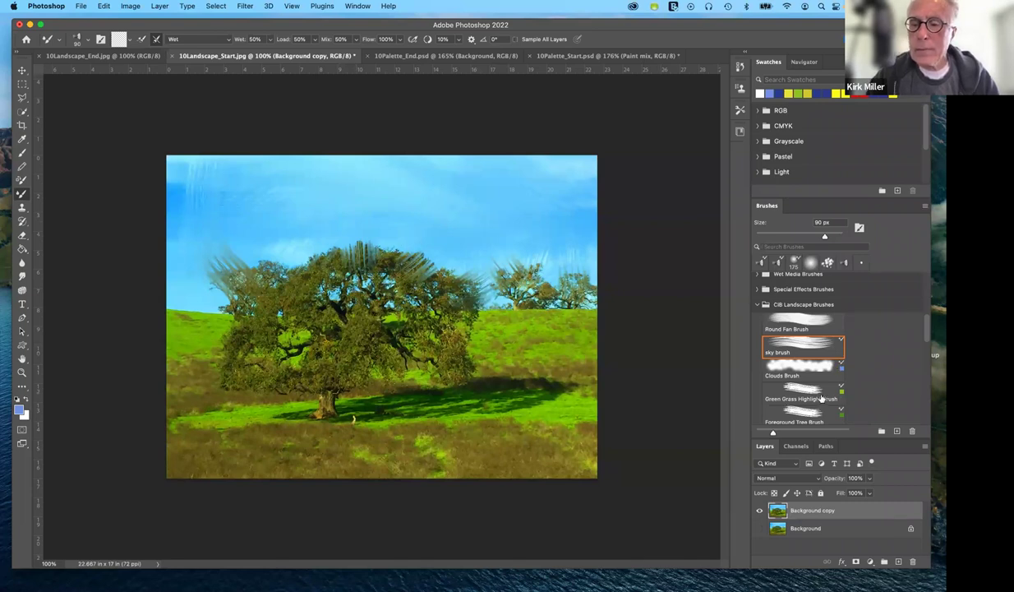
Choose the Foreground Tree Brush and stroke the large tree's upper-left foliage outward into the sky.
{"action": "scroll", "coordinate": [795, 401], "scroll_direction": "down", "scroll_amount": 2}
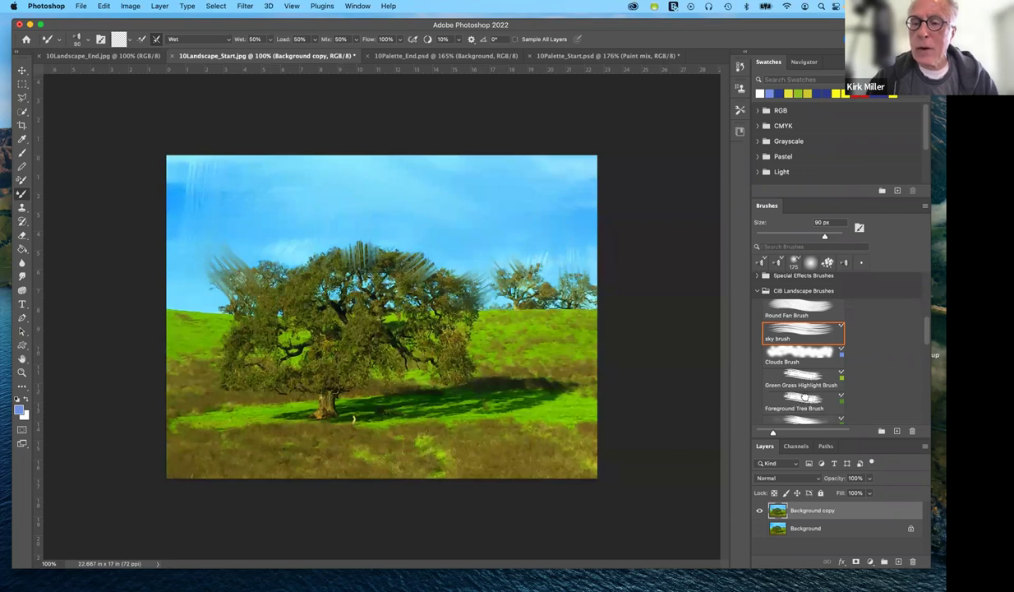
{"action": "left_click", "coordinate": [805, 397]}
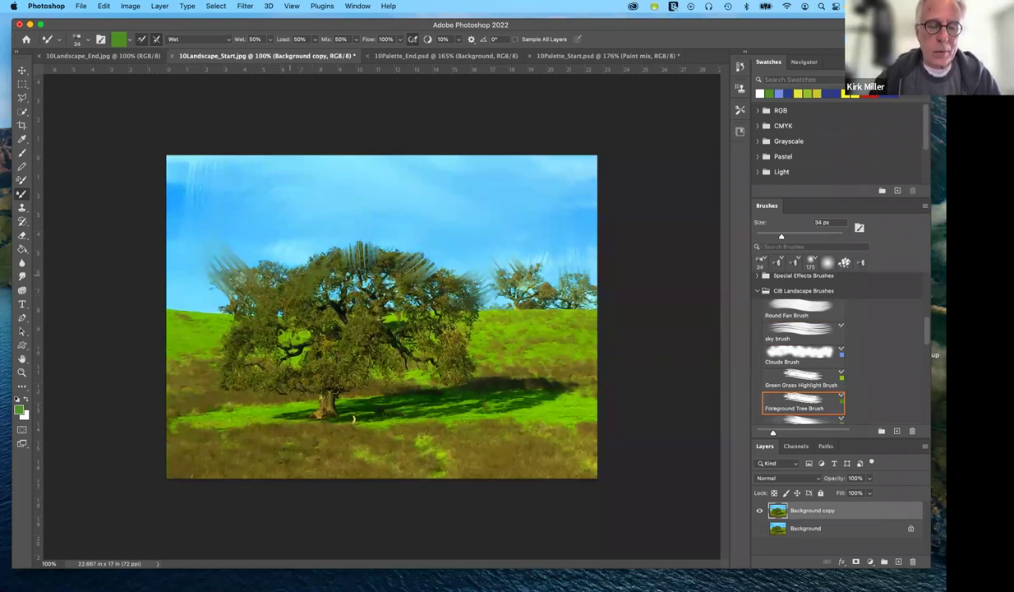
{"action": "scroll", "coordinate": [354, 419], "scroll_direction": "up", "scroll_amount": 5}
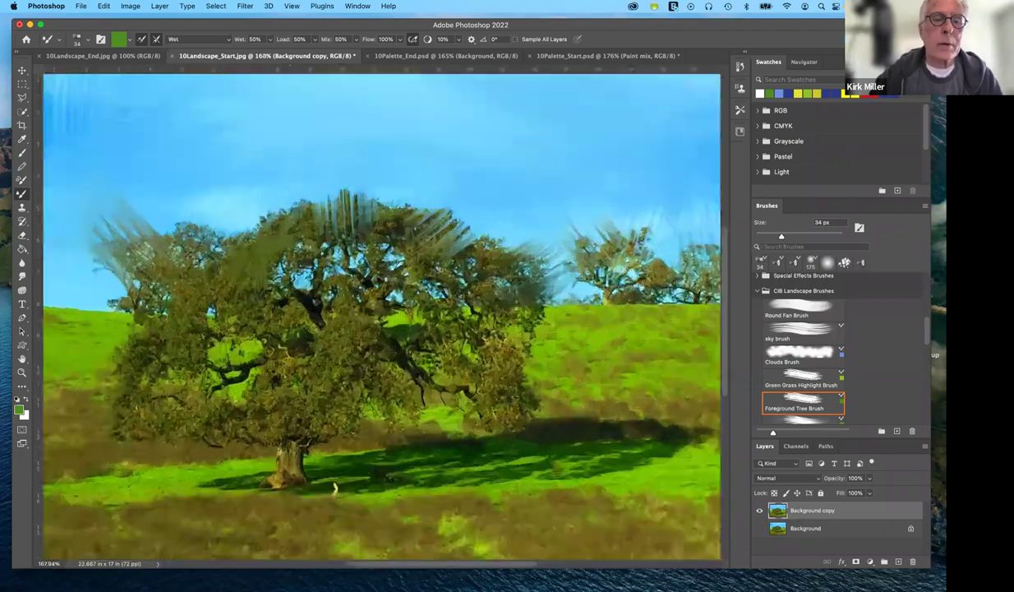
{"action": "scroll", "coordinate": [335, 488], "scroll_direction": "up", "scroll_amount": 1}
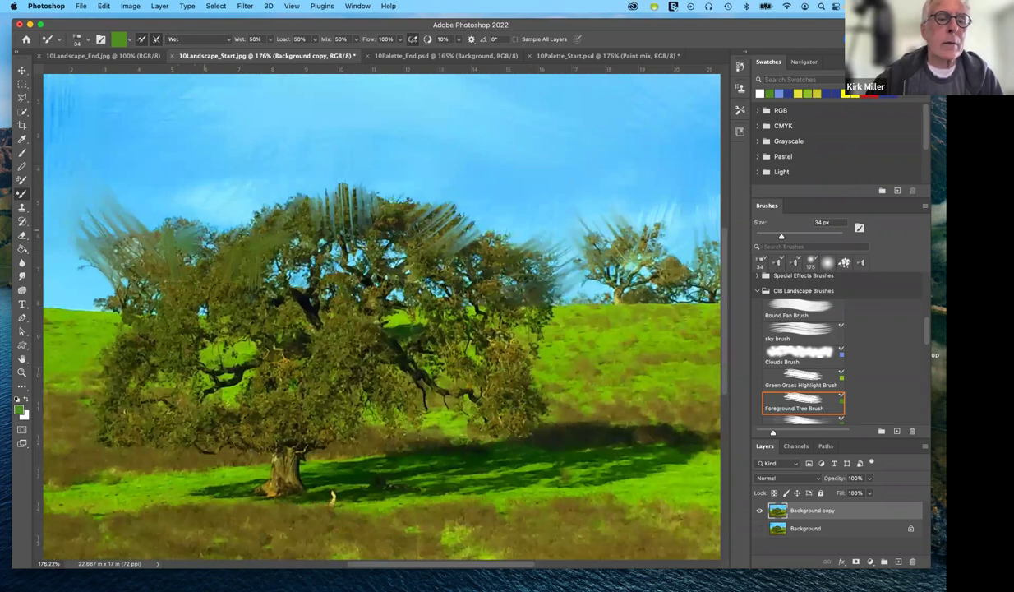
{"action": "left_click_drag", "start_coordinate": [180, 206], "coordinate": [184, 223]}
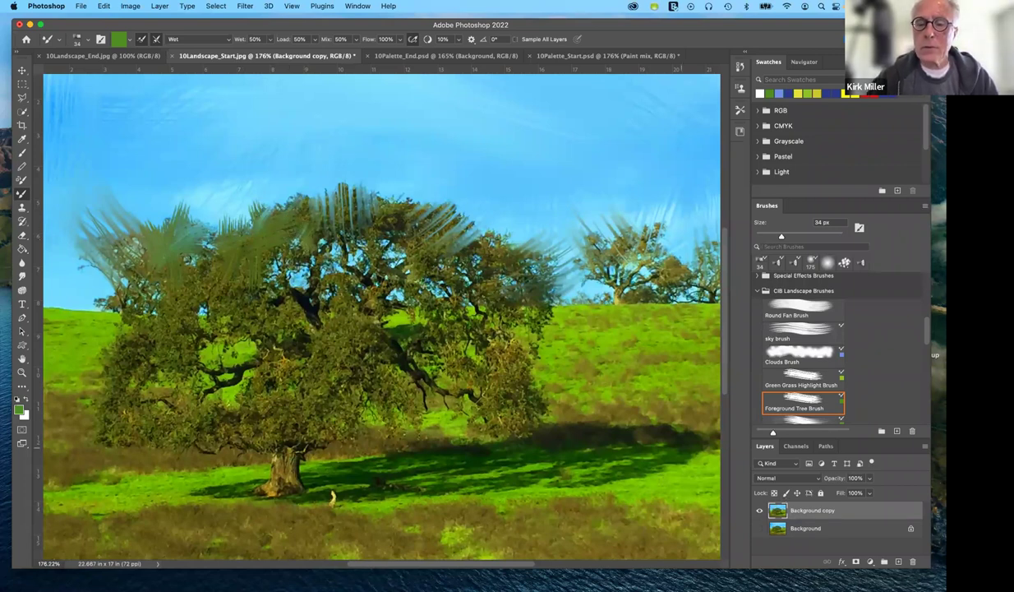
Choose the Tree highlights Brush and paint short strokes over the foliage of the small background trees on the horizon.
{"action": "scroll", "coordinate": [382, 317], "scroll_direction": "down", "scroll_amount": 3}
{"action": "scroll", "coordinate": [804, 405], "scroll_direction": "down", "scroll_amount": 1}
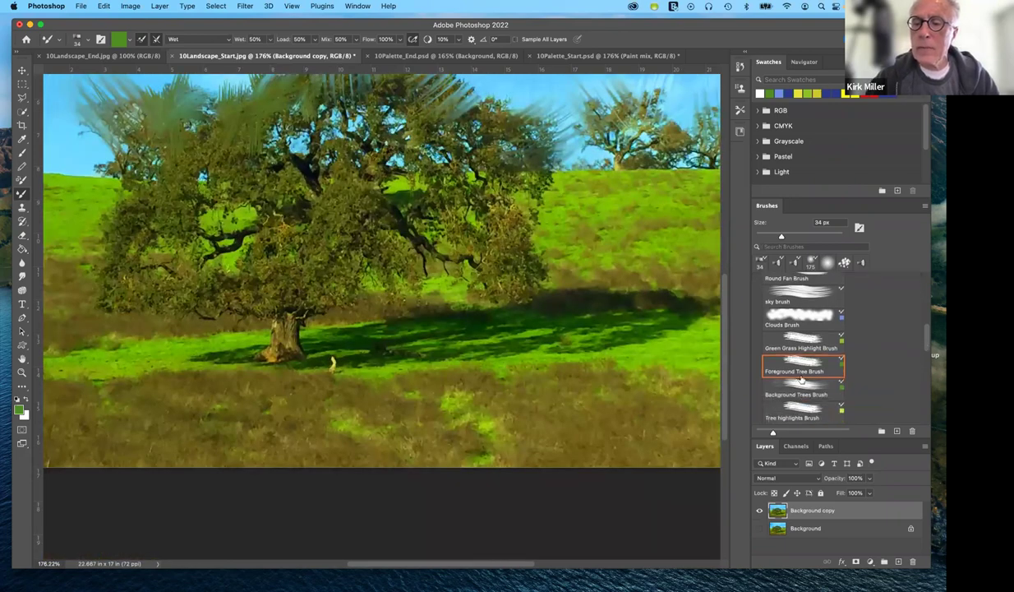
{"action": "scroll", "coordinate": [803, 382], "scroll_direction": "down", "scroll_amount": 1}
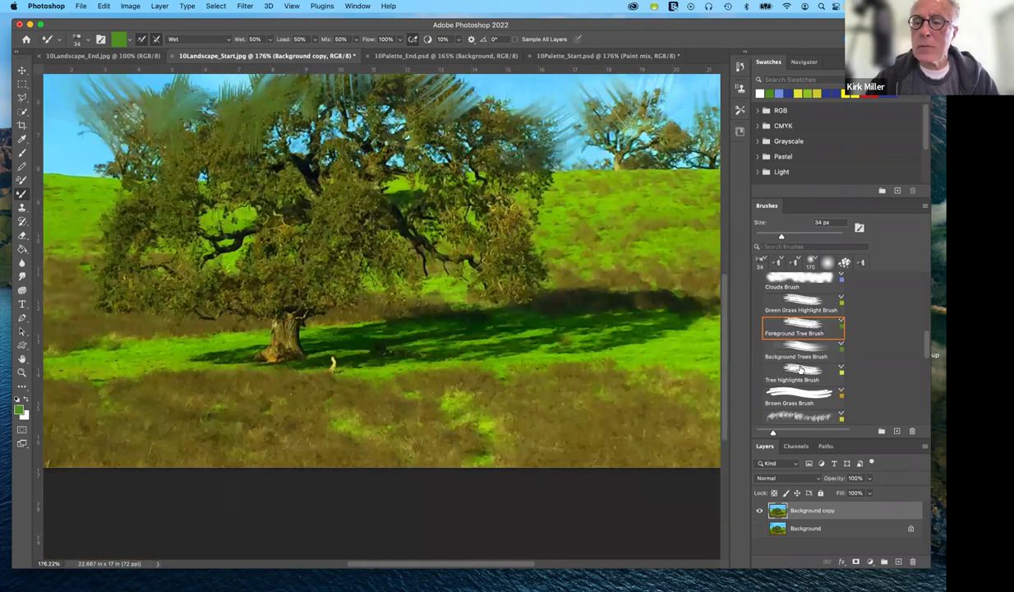
{"action": "left_click", "coordinate": [801, 369]}
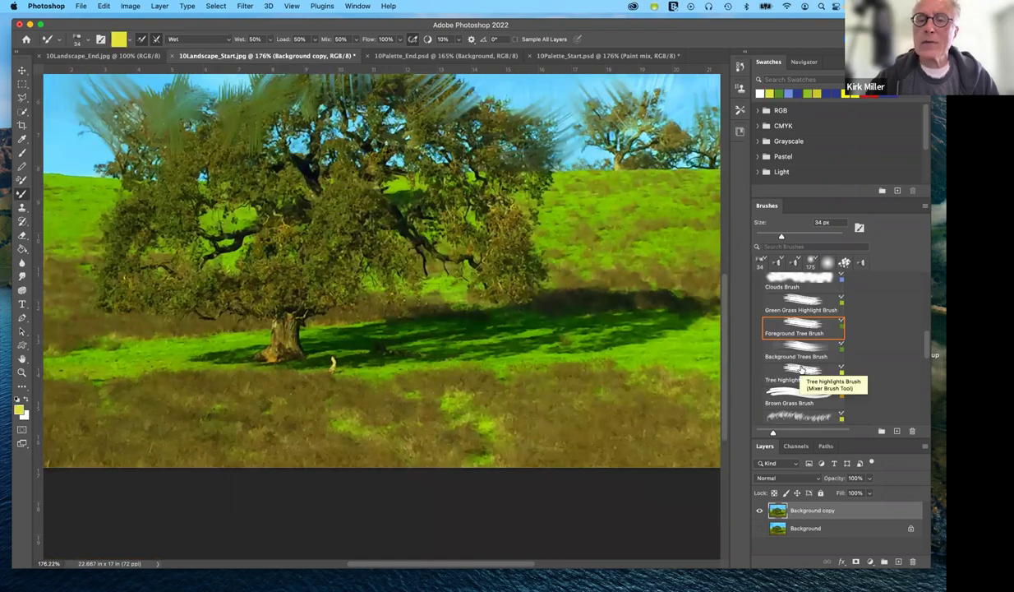
{"action": "left_click", "coordinate": [801, 370]}
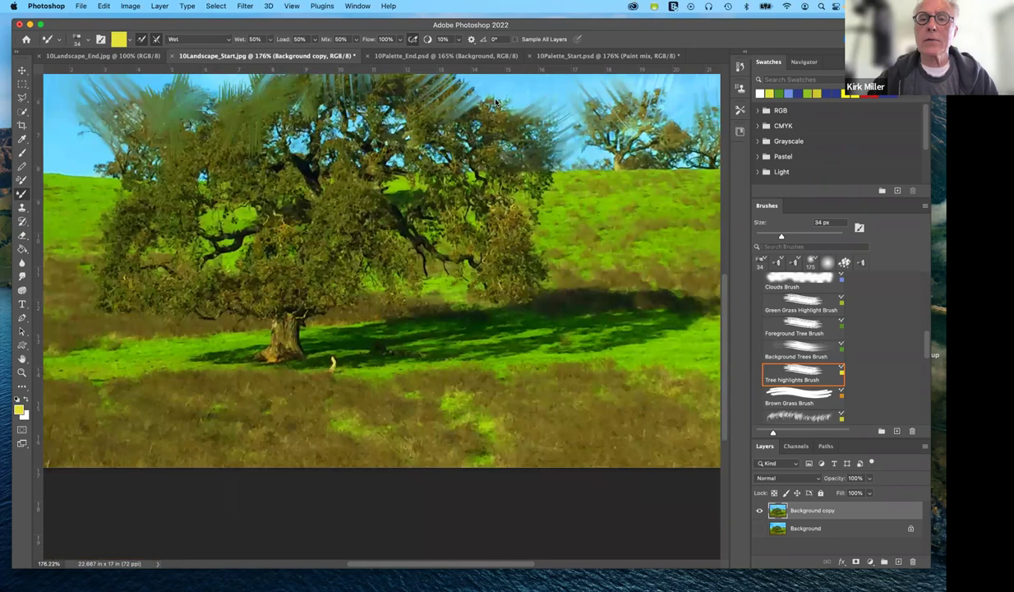
{"action": "scroll", "coordinate": [569, 151], "scroll_direction": "right", "scroll_amount": 1}
{"action": "scroll", "coordinate": [570, 150], "scroll_direction": "right", "scroll_amount": 5}
{"action": "scroll", "coordinate": [570, 150], "scroll_direction": "up", "scroll_amount": 3}
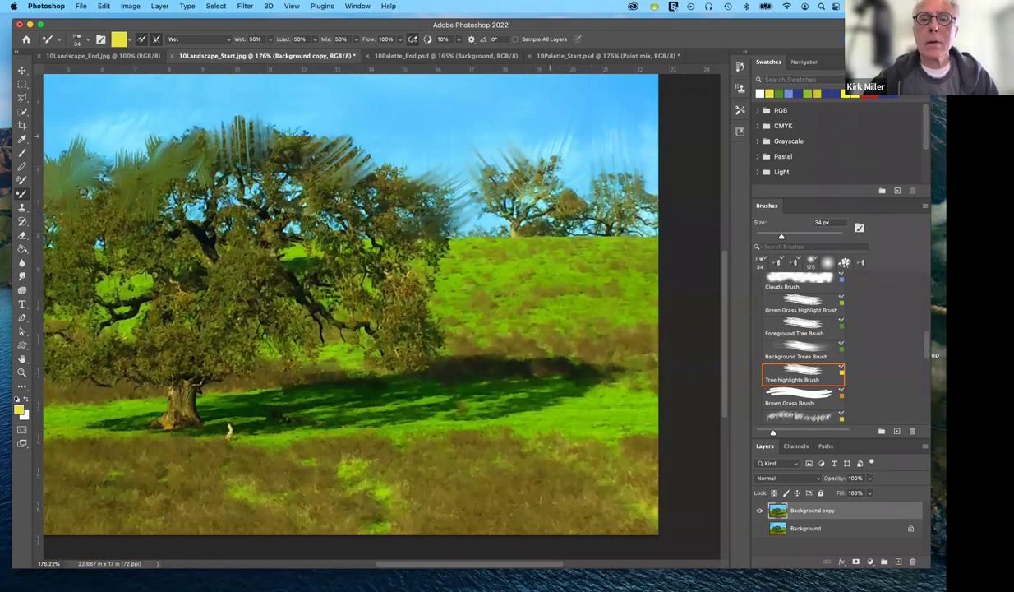
{"action": "left_click_drag", "start_coordinate": [516, 201], "coordinate": [522, 168]}
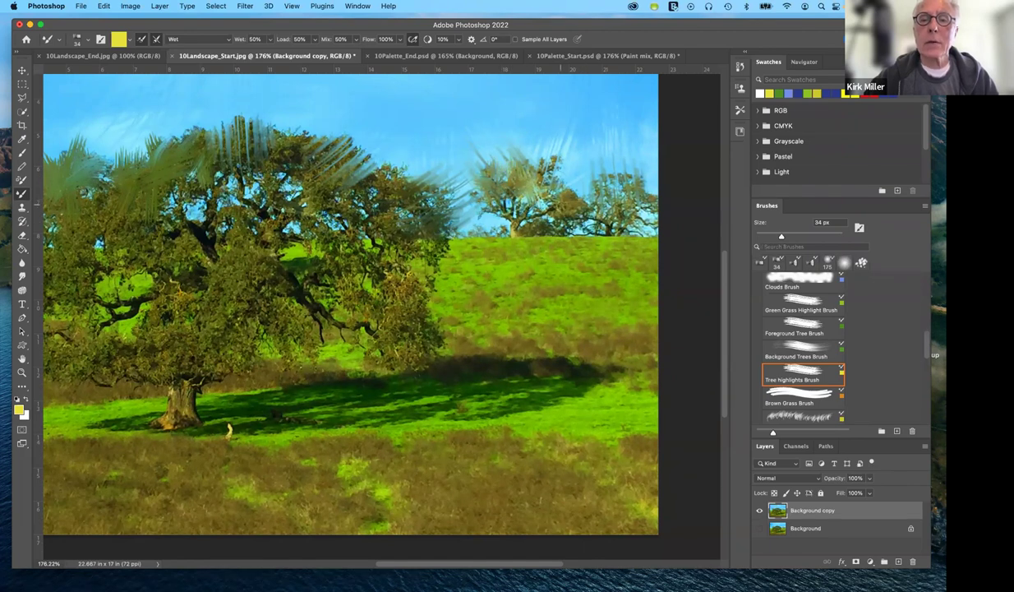
{"action": "left_click_drag", "start_coordinate": [542, 194], "coordinate": [572, 190]}
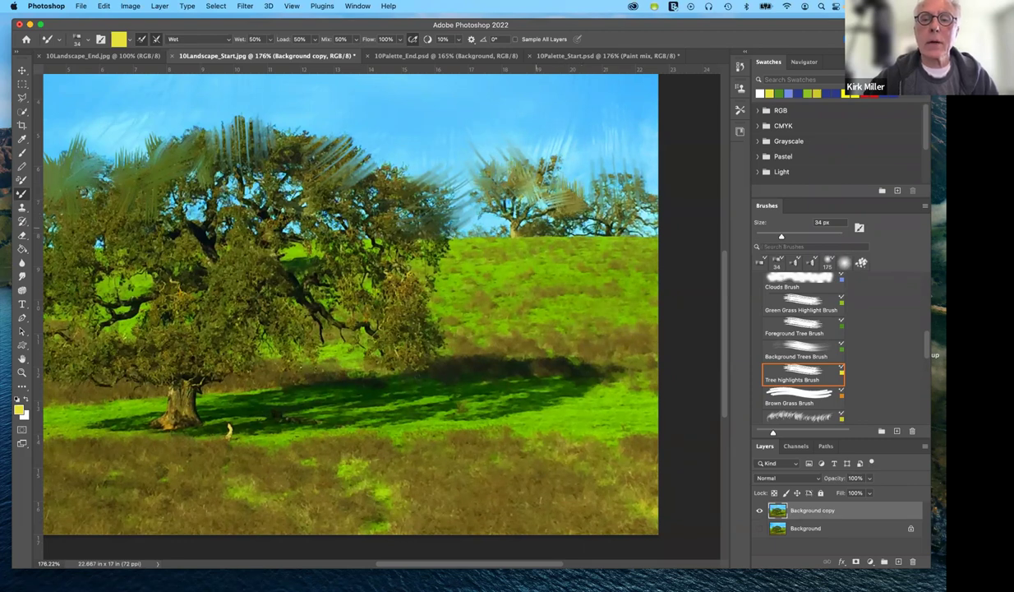
{"action": "left_click_drag", "start_coordinate": [530, 220], "coordinate": [553, 222]}
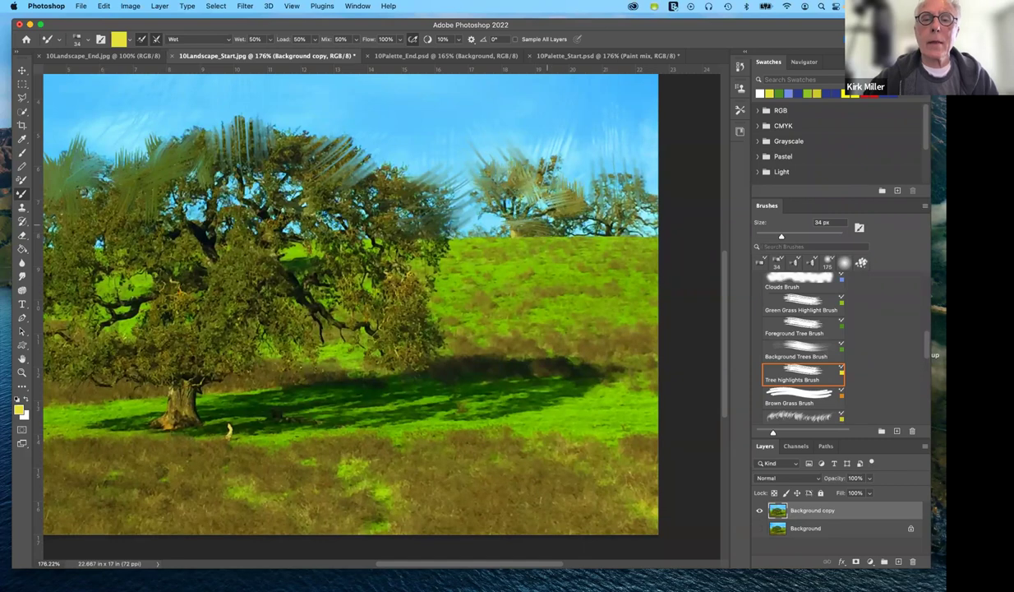
{"action": "left_click_drag", "start_coordinate": [498, 200], "coordinate": [516, 210]}
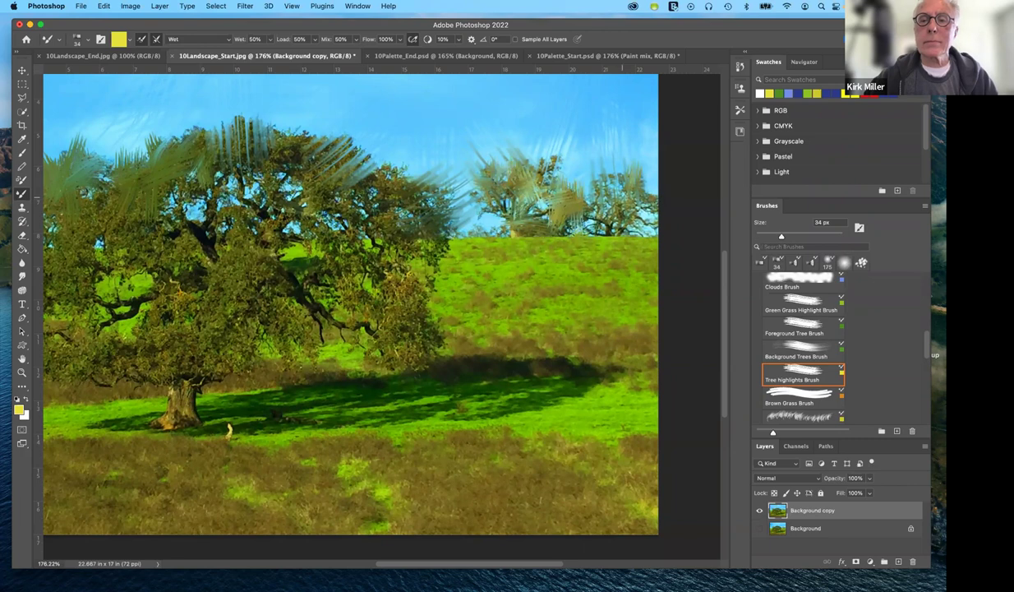
{"action": "left_click_drag", "start_coordinate": [622, 204], "coordinate": [614, 190]}
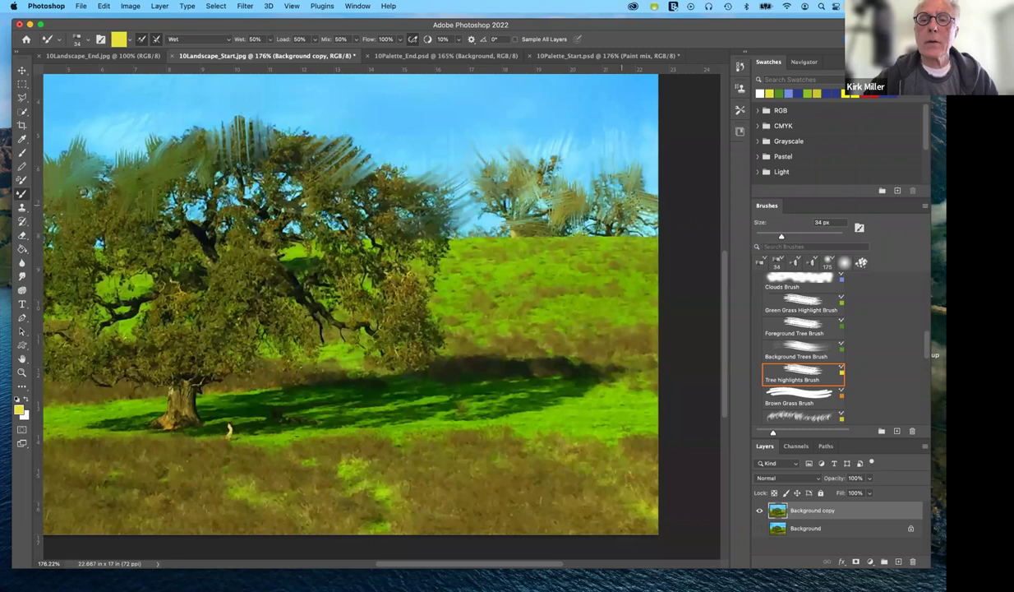
{"action": "left_click_drag", "start_coordinate": [637, 190], "coordinate": [605, 184]}
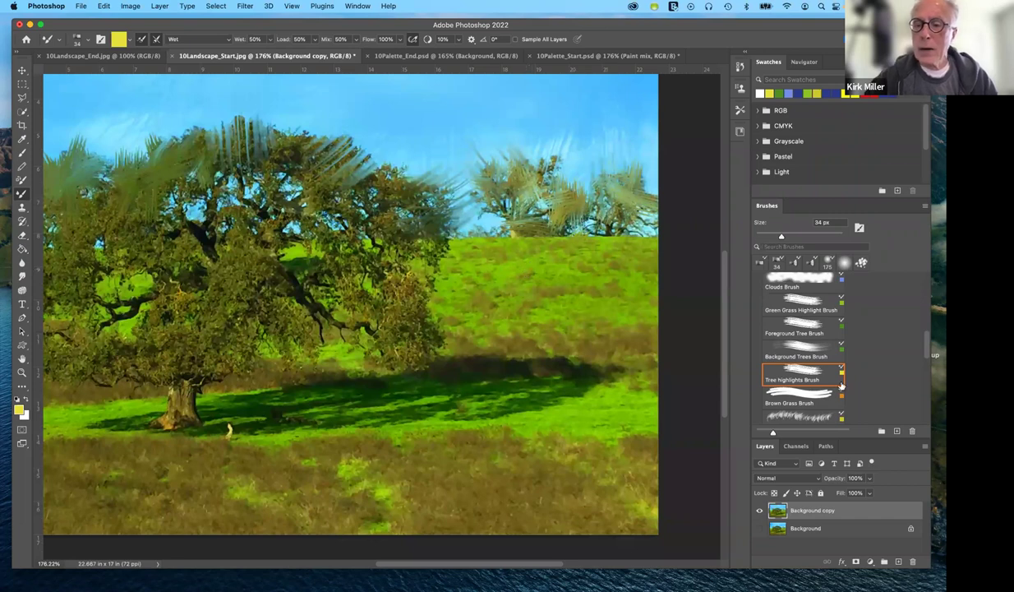
Choose the Foreground Grass Brush at 175 px and paint grass strokes across the lower-right foreground.
{"action": "scroll", "coordinate": [833, 382], "scroll_direction": "down", "scroll_amount": 2}
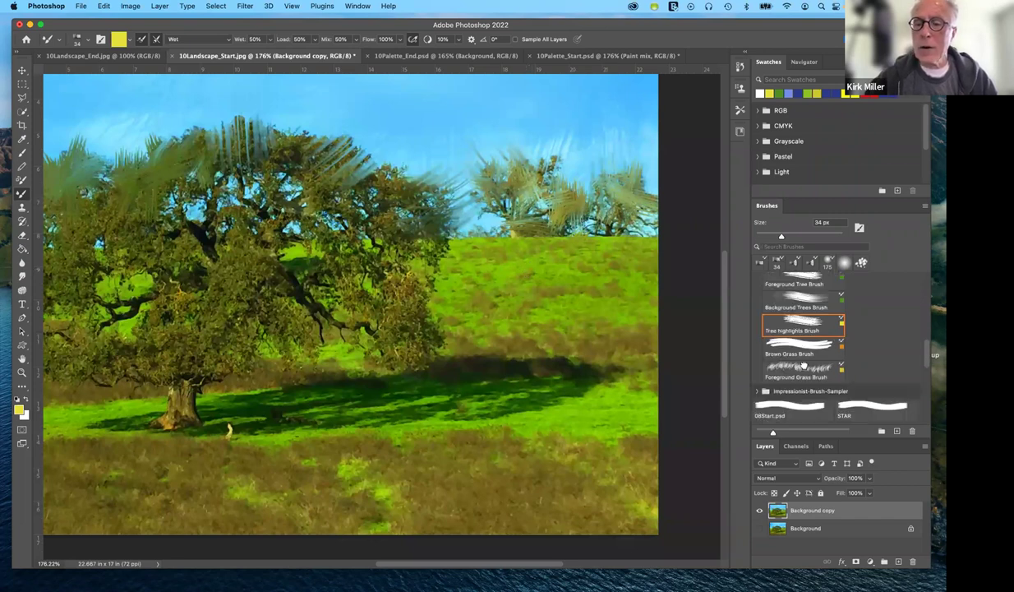
{"action": "key", "text": "period"}
{"action": "key", "text": "period"}
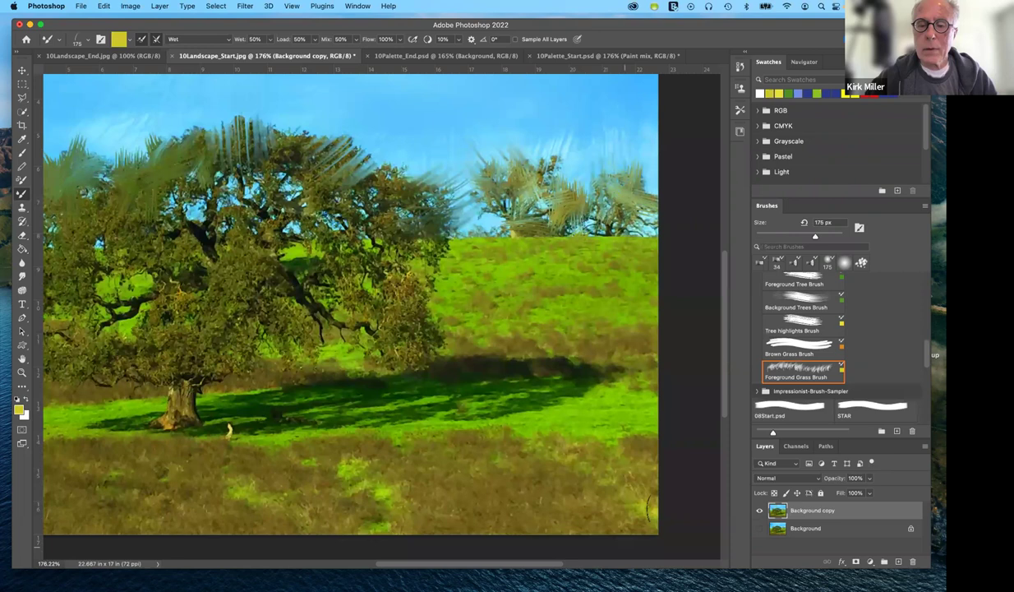
{"action": "mouse_move", "coordinate": [610, 493]}
{"action": "left_mouse_down"}
{"action": "mouse_move", "coordinate": [477, 480]}
{"action": "mouse_move", "coordinate": [454, 493]}
{"action": "mouse_move", "coordinate": [493, 484]}
{"action": "mouse_move", "coordinate": [423, 493]}
{"action": "mouse_move", "coordinate": [520, 501]}
{"action": "mouse_move", "coordinate": [538, 516]}
{"action": "left_mouse_up"}
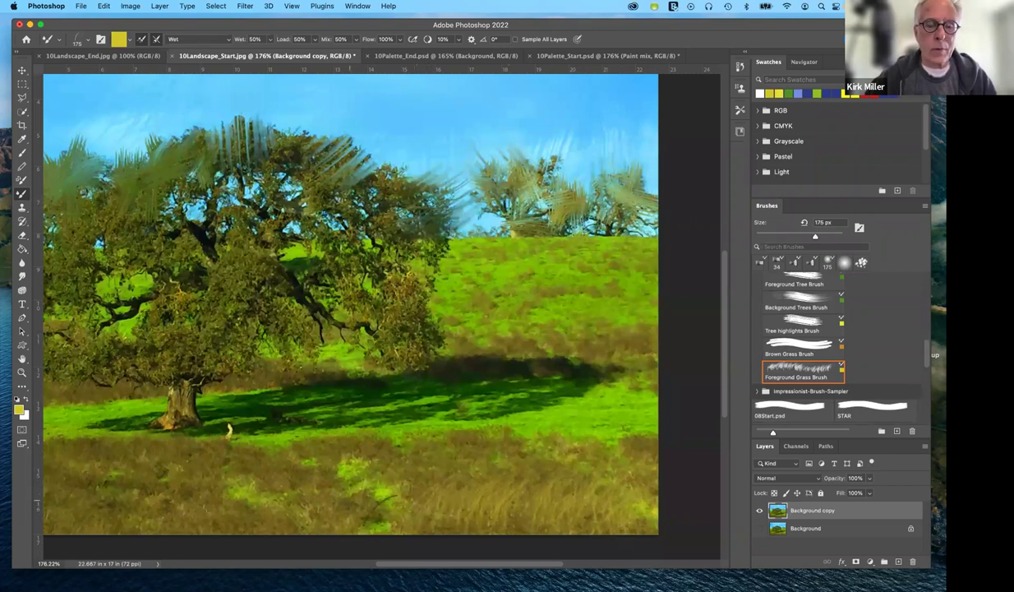
{"action": "left_click", "coordinate": [337, 485]}
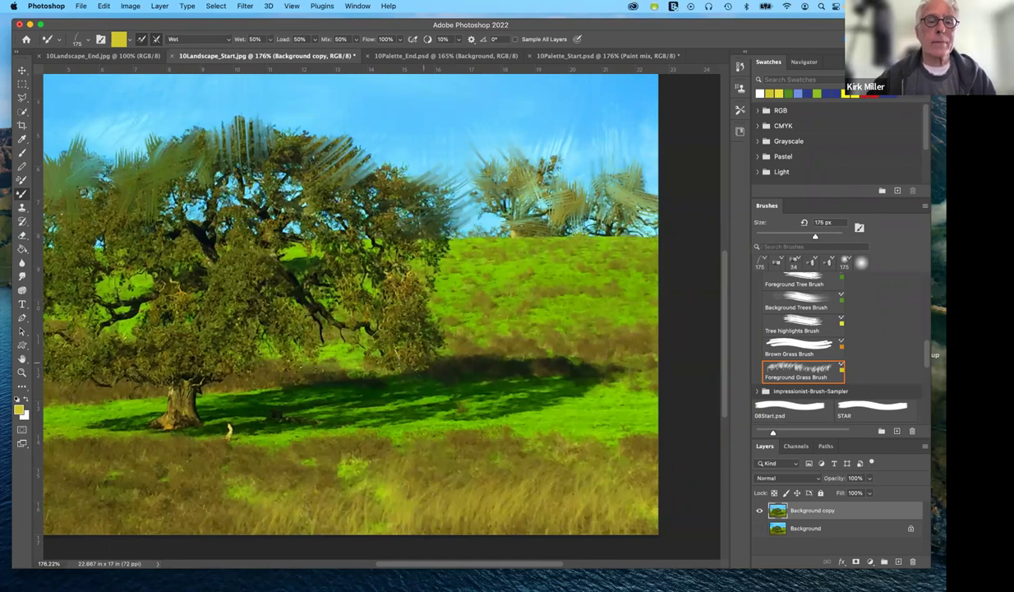
{"action": "scroll", "coordinate": [351, 304], "scroll_direction": "left", "scroll_amount": 2}
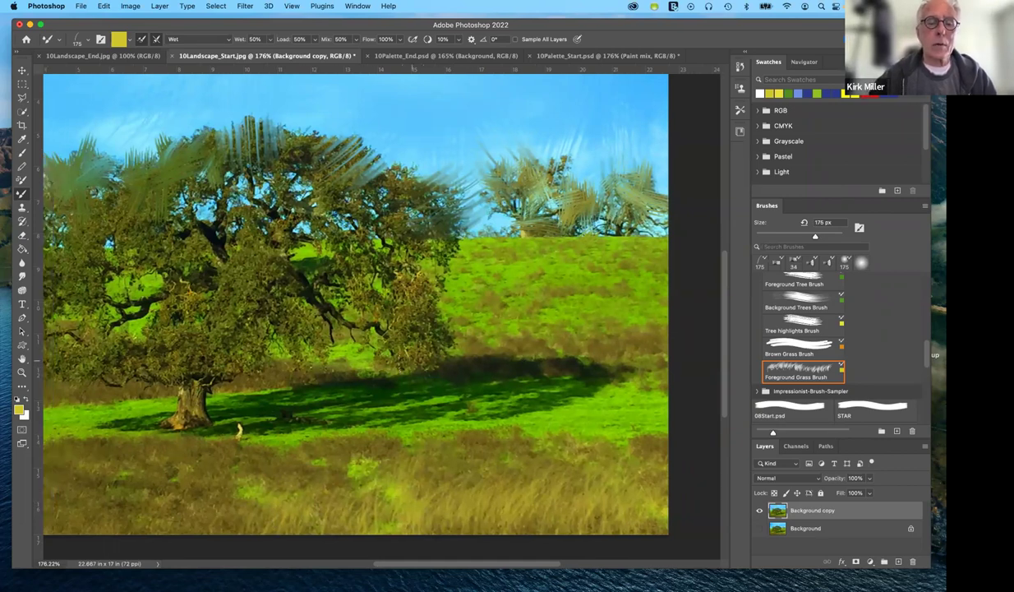
{"action": "scroll", "coordinate": [410, 394], "scroll_direction": "left", "scroll_amount": 10}
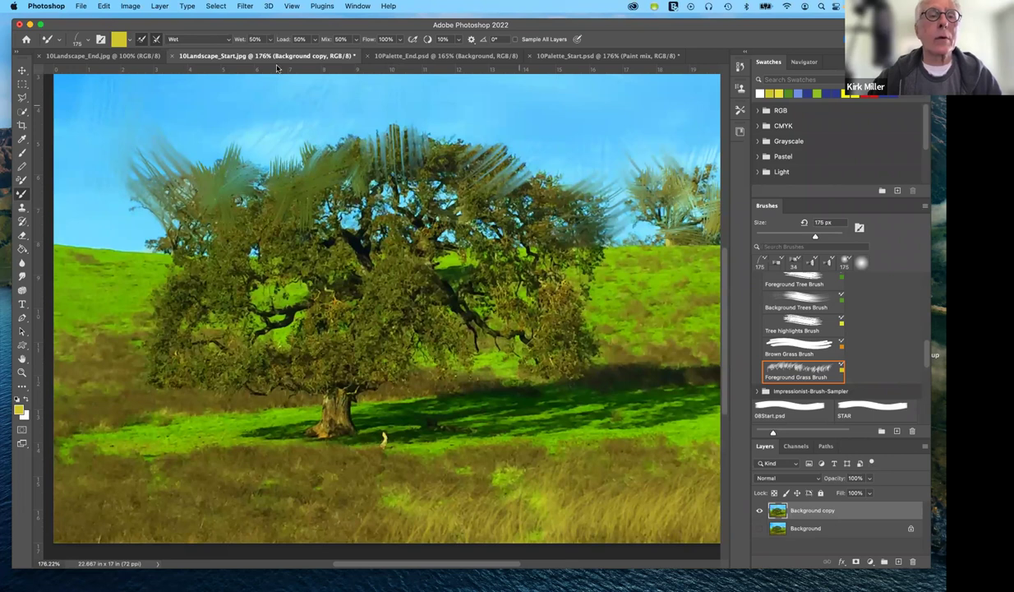
In 10Palette_Start.psd, reuse the recent soft 175 px Mixer Brush and smear red paint over the palette's right and upper-left edges.
{"action": "left_click", "coordinate": [570, 56]}
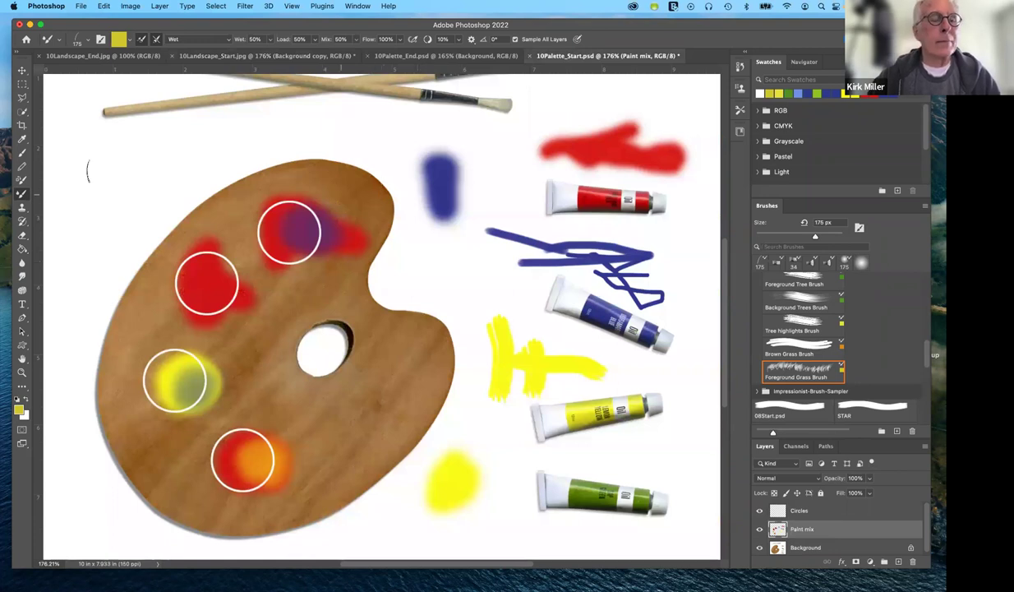
{"action": "left_click", "coordinate": [844, 262]}
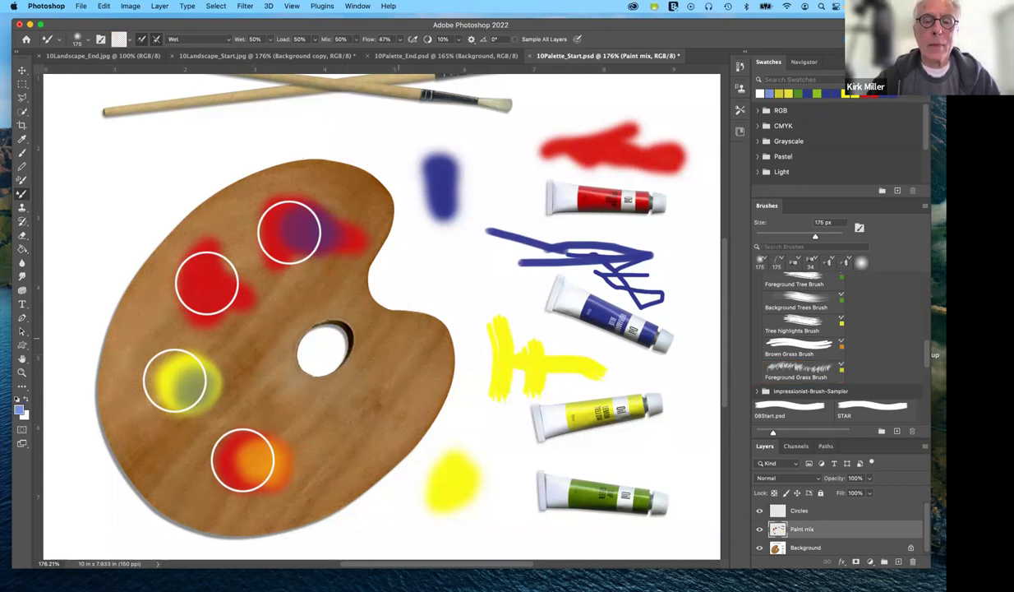
{"action": "left_click", "coordinate": [415, 298]}
{"action": "mouse_move", "coordinate": [415, 302]}
{"action": "left_mouse_down"}
{"action": "mouse_move", "coordinate": [403, 288]}
{"action": "mouse_move", "coordinate": [412, 288]}
{"action": "mouse_move", "coordinate": [399, 296]}
{"action": "mouse_move", "coordinate": [411, 304]}
{"action": "mouse_move", "coordinate": [419, 287]}
{"action": "mouse_move", "coordinate": [402, 279]}
{"action": "mouse_move", "coordinate": [411, 296]}
{"action": "left_mouse_up"}
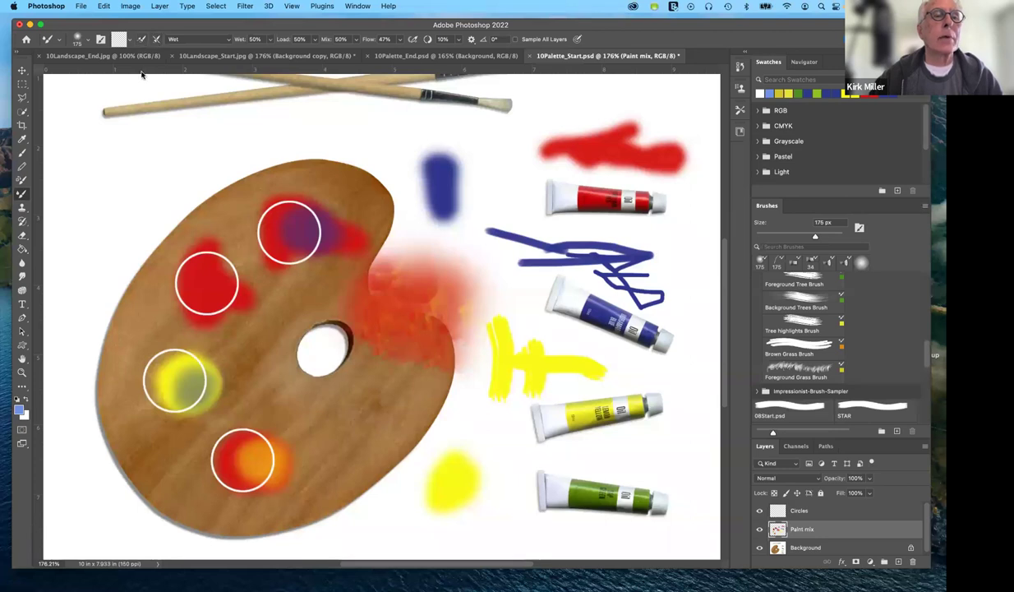
{"action": "left_click_drag", "start_coordinate": [213, 176], "coordinate": [197, 174]}
{"action": "left_click_drag", "start_coordinate": [155, 210], "coordinate": [172, 210]}
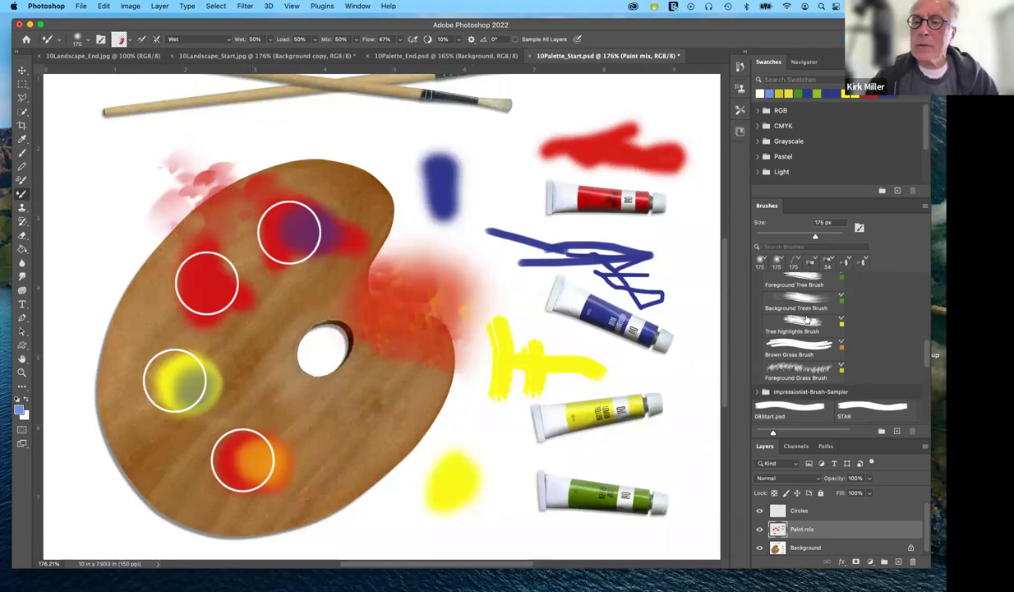
Choose the Soft Round brush, turn on sampling of all layers and smear the palette's wood color over its top edge.
{"action": "scroll", "coordinate": [807, 318], "scroll_direction": "up", "scroll_amount": 5}
{"action": "scroll", "coordinate": [804, 308], "scroll_direction": "up", "scroll_amount": 3}
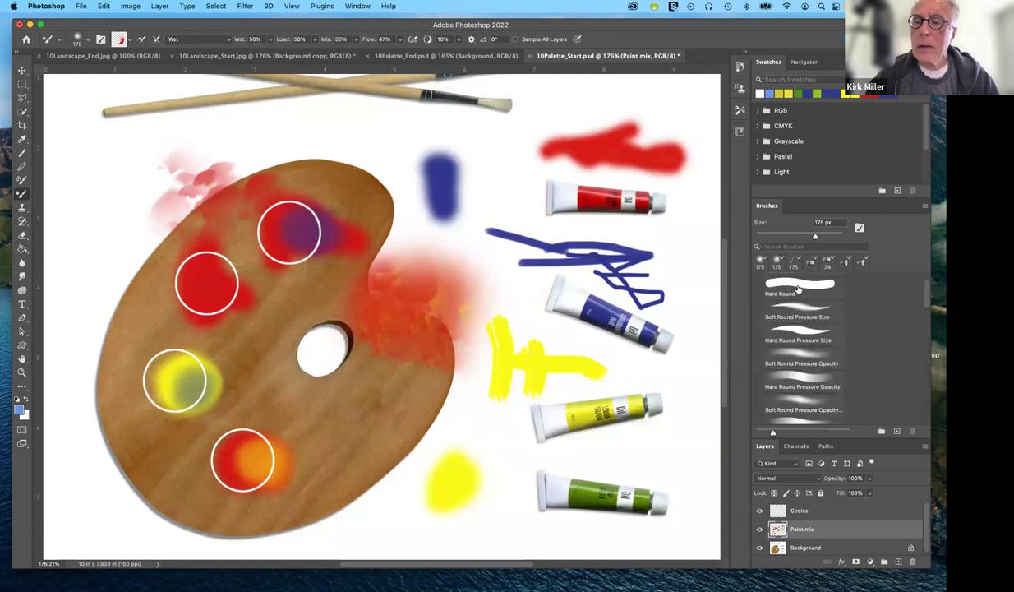
{"action": "scroll", "coordinate": [799, 309], "scroll_direction": "up", "scroll_amount": 1}
{"action": "scroll", "coordinate": [799, 309], "scroll_direction": "up", "scroll_amount": 2}
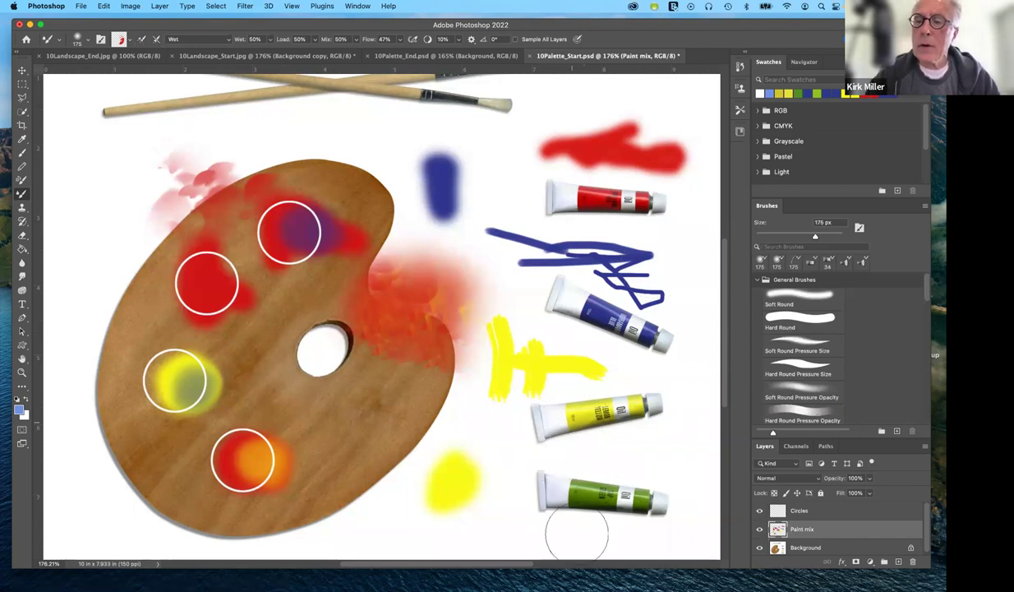
{"action": "left_click", "coordinate": [775, 289]}
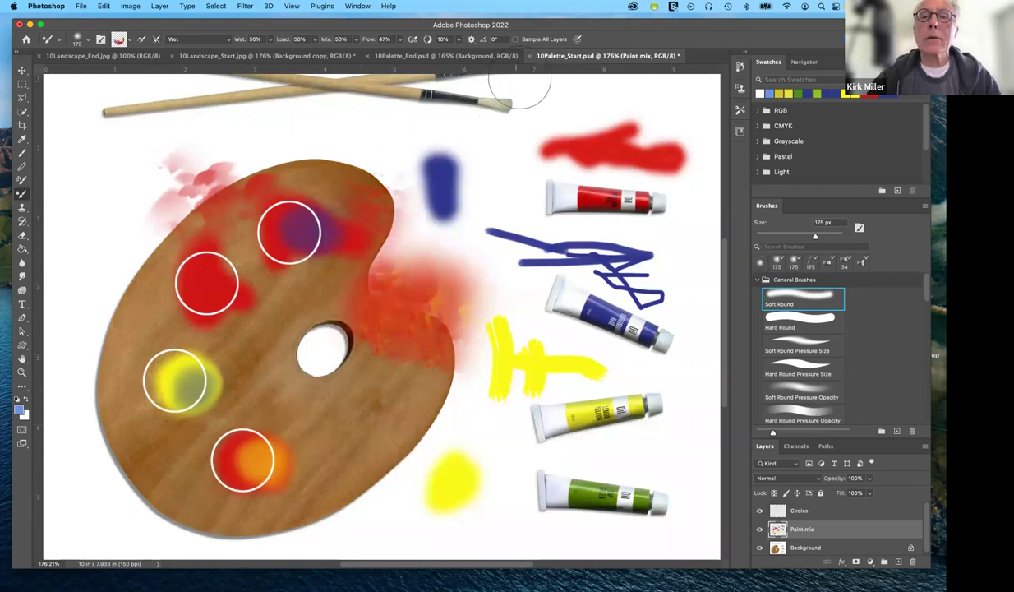
{"action": "left_click", "coordinate": [516, 39]}
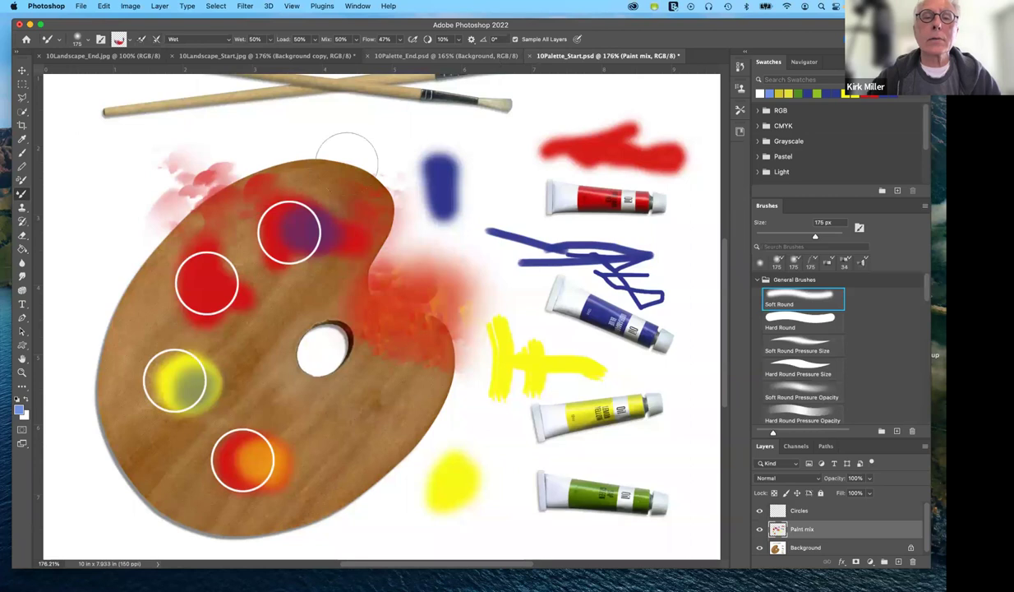
{"action": "mouse_move", "coordinate": [336, 160]}
{"action": "left_mouse_down"}
{"action": "mouse_move", "coordinate": [336, 141]}
{"action": "mouse_move", "coordinate": [308, 154]}
{"action": "mouse_move", "coordinate": [334, 160]}
{"action": "mouse_move", "coordinate": [328, 118]}
{"action": "mouse_move", "coordinate": [294, 154]}
{"action": "mouse_move", "coordinate": [312, 144]}
{"action": "mouse_move", "coordinate": [324, 154]}
{"action": "mouse_move", "coordinate": [310, 135]}
{"action": "mouse_move", "coordinate": [333, 140]}
{"action": "mouse_move", "coordinate": [315, 158]}
{"action": "mouse_move", "coordinate": [311, 138]}
{"action": "mouse_move", "coordinate": [312, 159]}
{"action": "mouse_move", "coordinate": [321, 142]}
{"action": "mouse_move", "coordinate": [312, 136]}
{"action": "mouse_move", "coordinate": [305, 148]}
{"action": "mouse_move", "coordinate": [333, 139]}
{"action": "mouse_move", "coordinate": [315, 149]}
{"action": "left_mouse_up"}
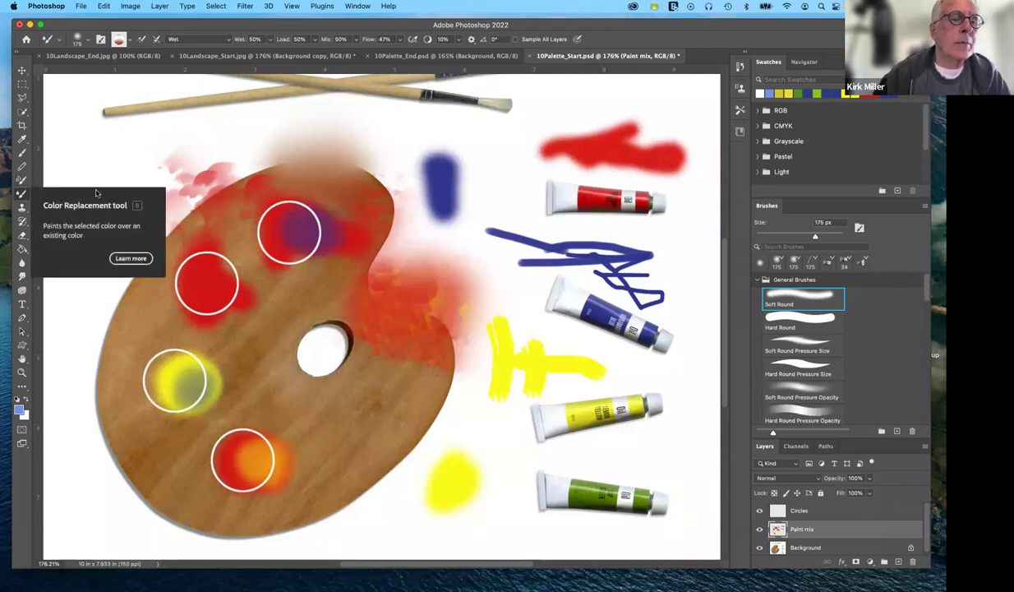
With the History Brush enlarged to 80 px, paint away the smears over the palette's upper area and right edge and the blue dab.
{"action": "left_click", "coordinate": [22, 222]}
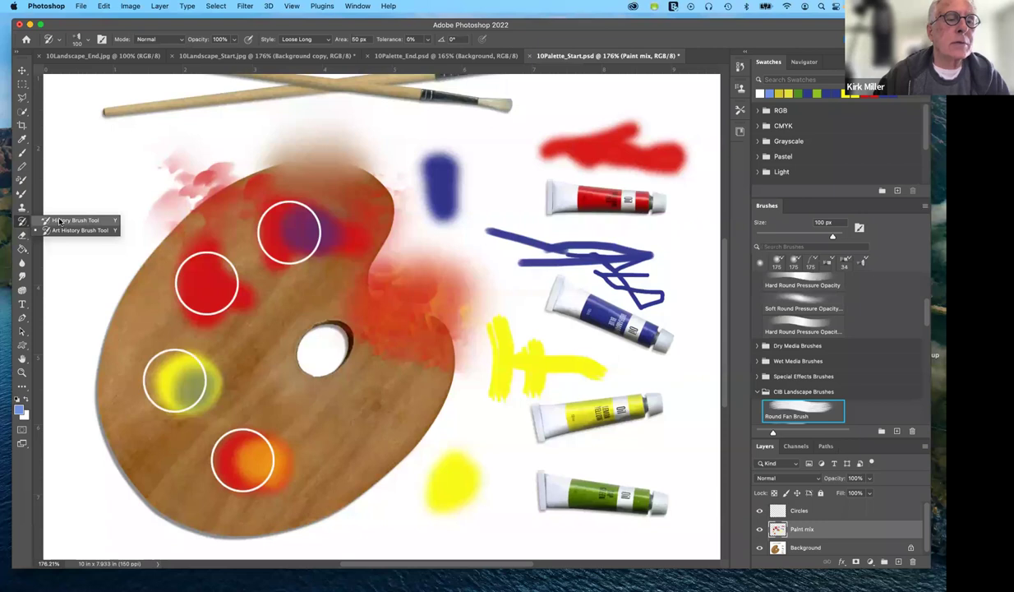
{"action": "left_click", "coordinate": [59, 221]}
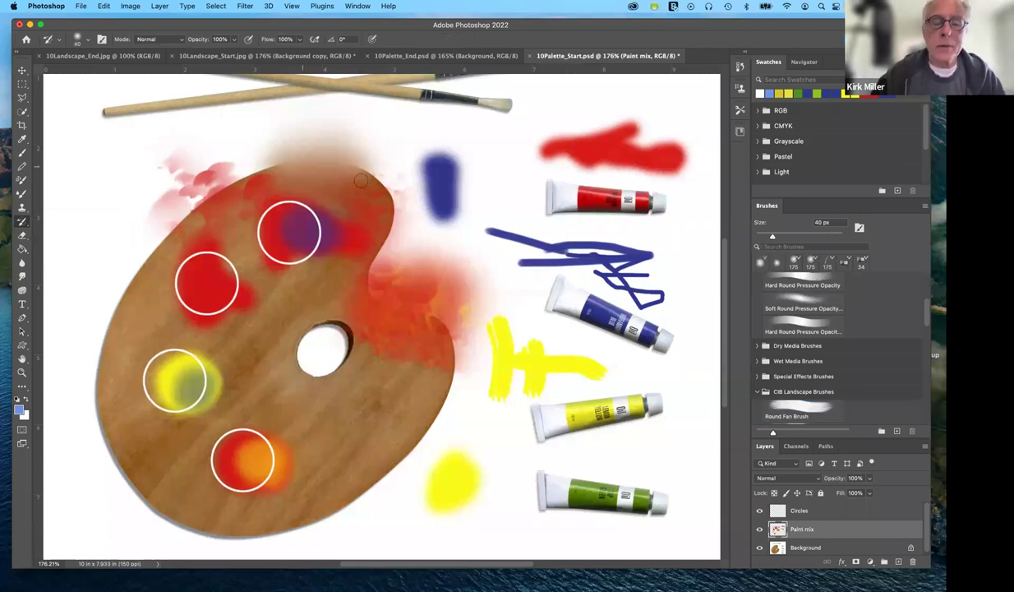
{"action": "key", "text": "bracketright"}
{"action": "key", "text": "bracketright"}
{"action": "key", "text": "bracketright"}
{"action": "key", "text": "bracketright"}
{"action": "mouse_move", "coordinate": [341, 161]}
{"action": "left_mouse_down"}
{"action": "mouse_move", "coordinate": [280, 152]}
{"action": "mouse_move", "coordinate": [362, 155]}
{"action": "mouse_move", "coordinate": [264, 152]}
{"action": "mouse_move", "coordinate": [288, 144]}
{"action": "mouse_move", "coordinate": [310, 146]}
{"action": "mouse_move", "coordinate": [238, 174]}
{"action": "mouse_move", "coordinate": [325, 235]}
{"action": "mouse_move", "coordinate": [230, 271]}
{"action": "mouse_move", "coordinate": [204, 124]}
{"action": "mouse_move", "coordinate": [176, 181]}
{"action": "mouse_move", "coordinate": [161, 172]}
{"action": "mouse_move", "coordinate": [186, 202]}
{"action": "mouse_move", "coordinate": [134, 234]}
{"action": "mouse_move", "coordinate": [69, 222]}
{"action": "mouse_move", "coordinate": [168, 212]}
{"action": "mouse_move", "coordinate": [204, 230]}
{"action": "mouse_move", "coordinate": [195, 240]}
{"action": "left_mouse_up"}
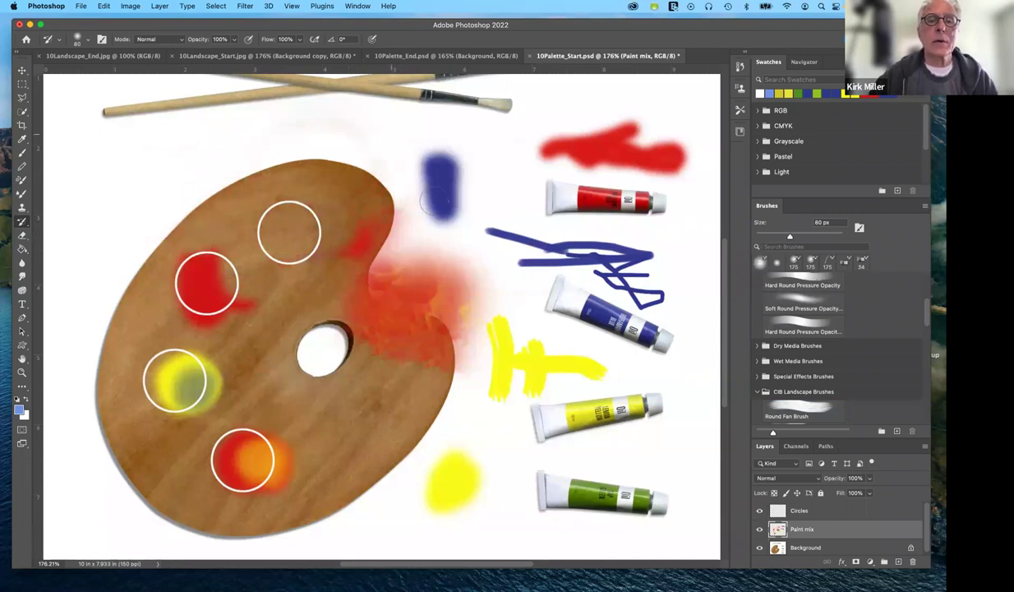
{"action": "mouse_move", "coordinate": [428, 169]}
{"action": "left_mouse_down"}
{"action": "mouse_move", "coordinate": [435, 197]}
{"action": "mouse_move", "coordinate": [462, 179]}
{"action": "mouse_move", "coordinate": [435, 177]}
{"action": "left_mouse_up"}
{"action": "mouse_move", "coordinate": [352, 231]}
{"action": "left_mouse_down"}
{"action": "mouse_move", "coordinate": [470, 250]}
{"action": "mouse_move", "coordinate": [361, 279]}
{"action": "mouse_move", "coordinate": [456, 316]}
{"action": "mouse_move", "coordinate": [333, 331]}
{"action": "left_mouse_up"}
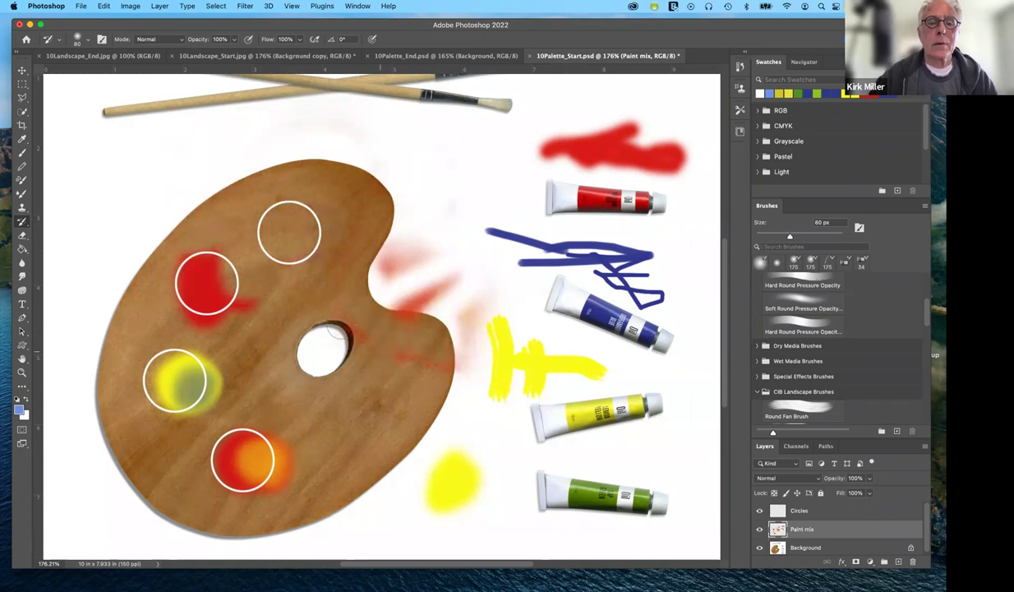
Restore the palette's right side by painting out the remaining red smears with the History Brush, and inspect the paint without the Background layer.
{"action": "mouse_move", "coordinate": [420, 283]}
{"action": "left_mouse_down"}
{"action": "mouse_move", "coordinate": [416, 253]}
{"action": "mouse_move", "coordinate": [371, 246]}
{"action": "left_mouse_up"}
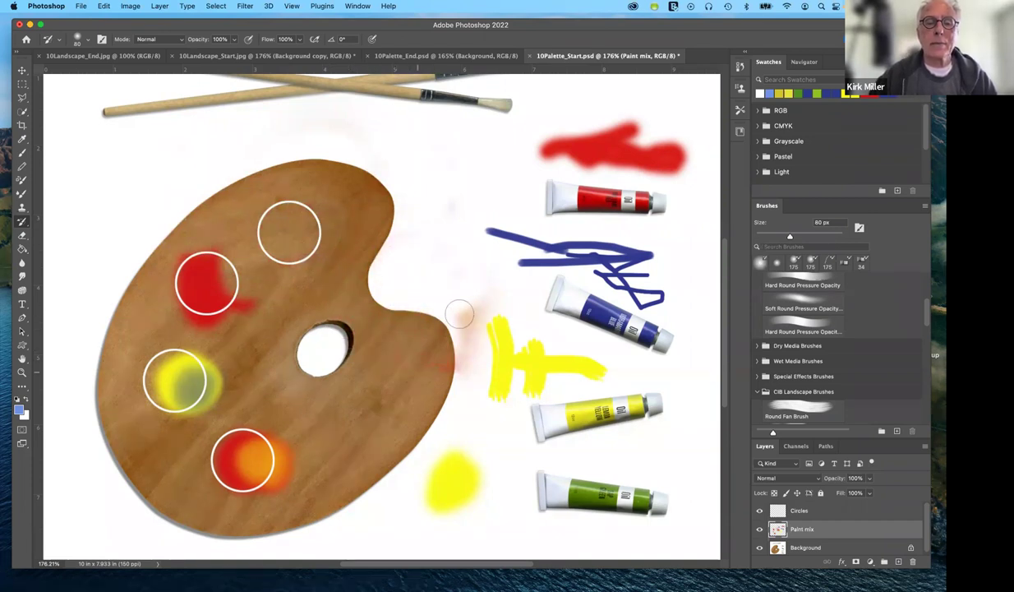
{"action": "left_click_drag", "start_coordinate": [460, 313], "coordinate": [452, 309]}
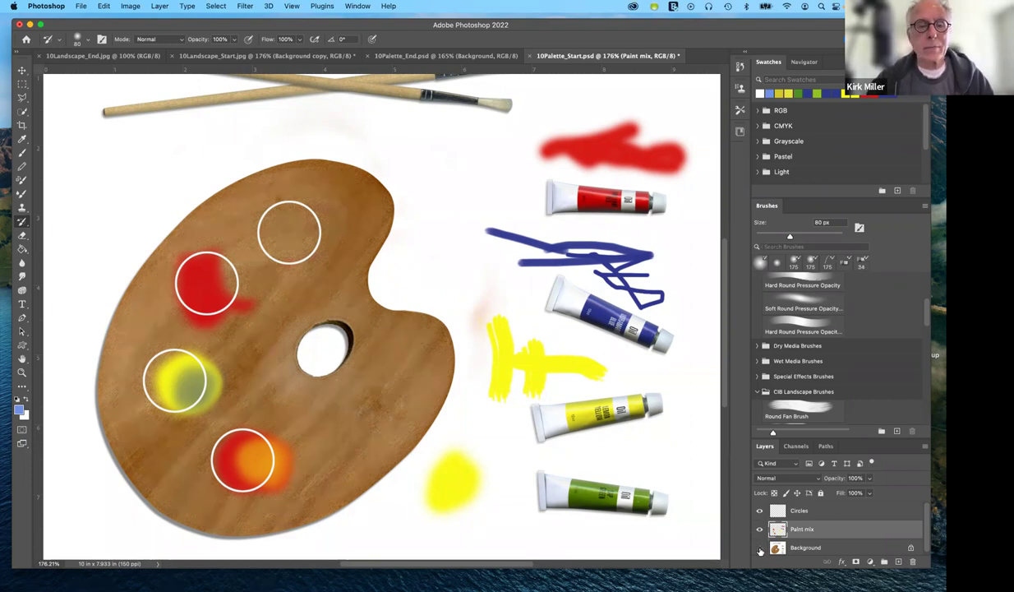
{"action": "left_click", "coordinate": [759, 549]}
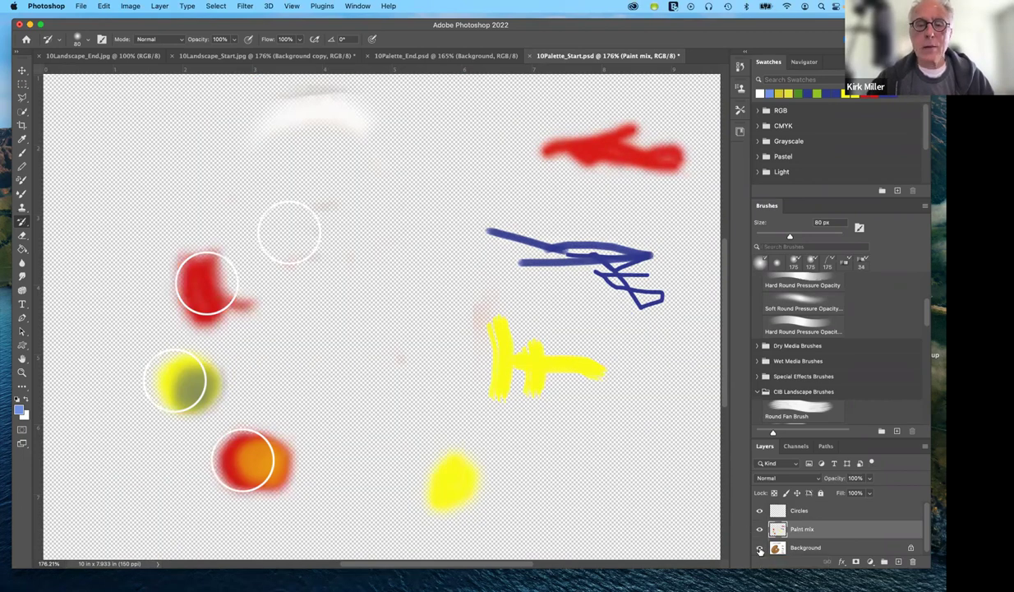
{"action": "left_click", "coordinate": [759, 548]}
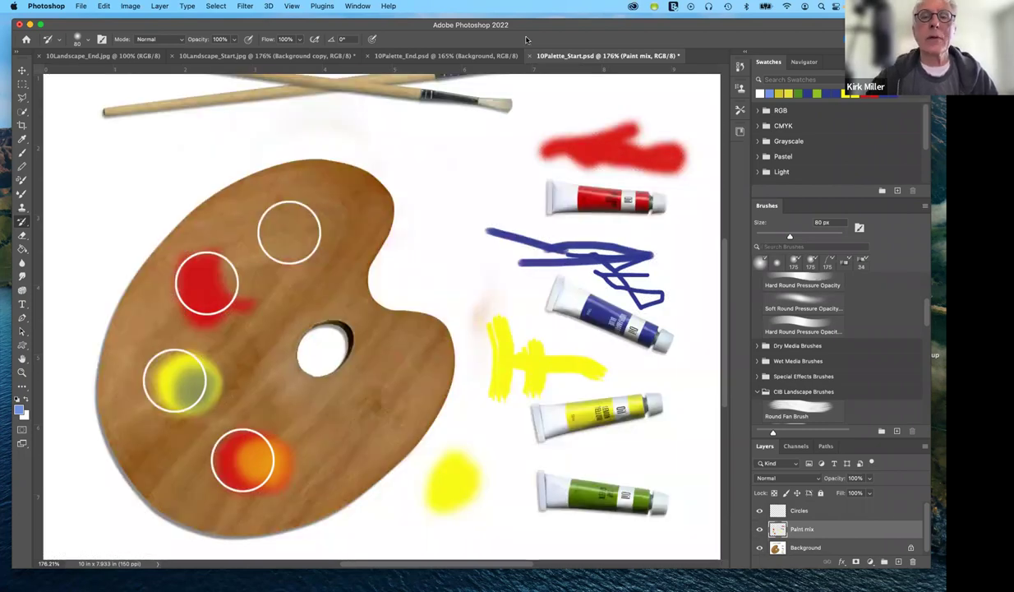
Return to 10Landscape_Start.jpg and compare the image with the painted Background copy layer hidden and shown.
{"action": "left_click", "coordinate": [270, 57]}
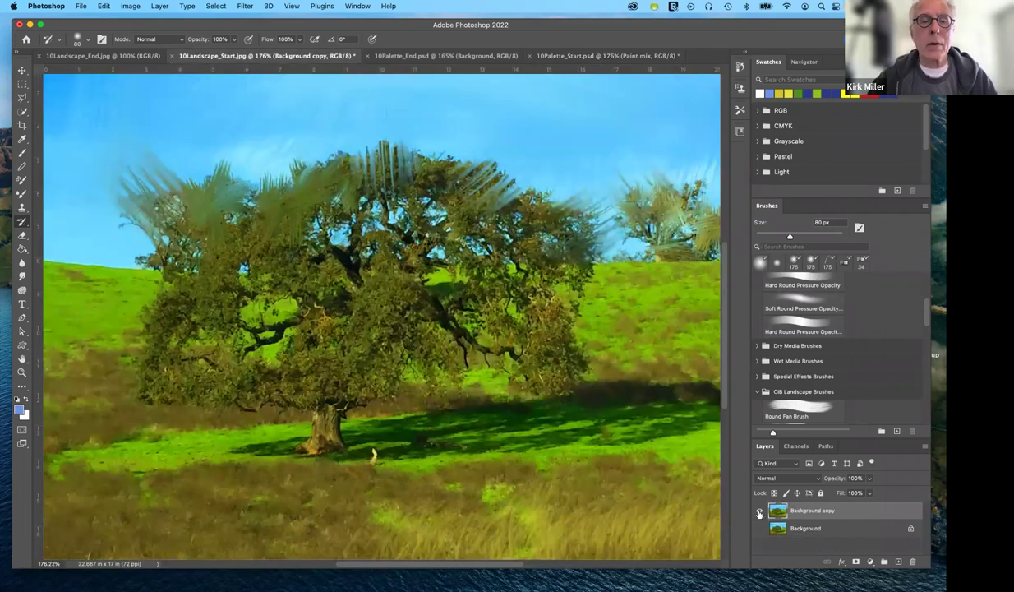
{"action": "left_click", "coordinate": [759, 513]}
{"action": "left_click", "coordinate": [759, 513]}
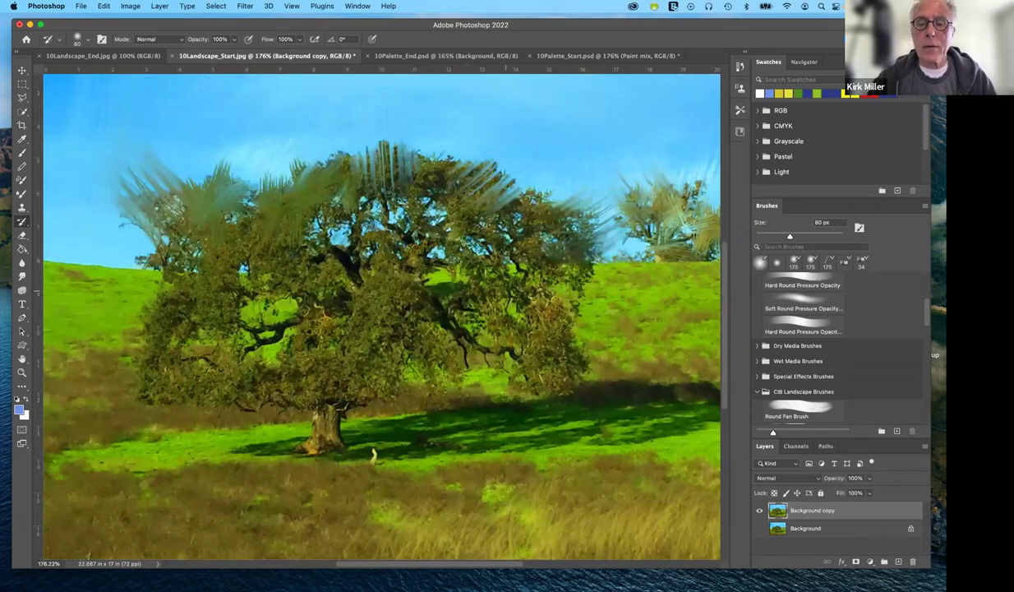
Add a new layer above Background copy and choose the Brown Grass Brush from the CIB Landscape Brushes.
{"action": "left_click", "coordinate": [898, 562]}
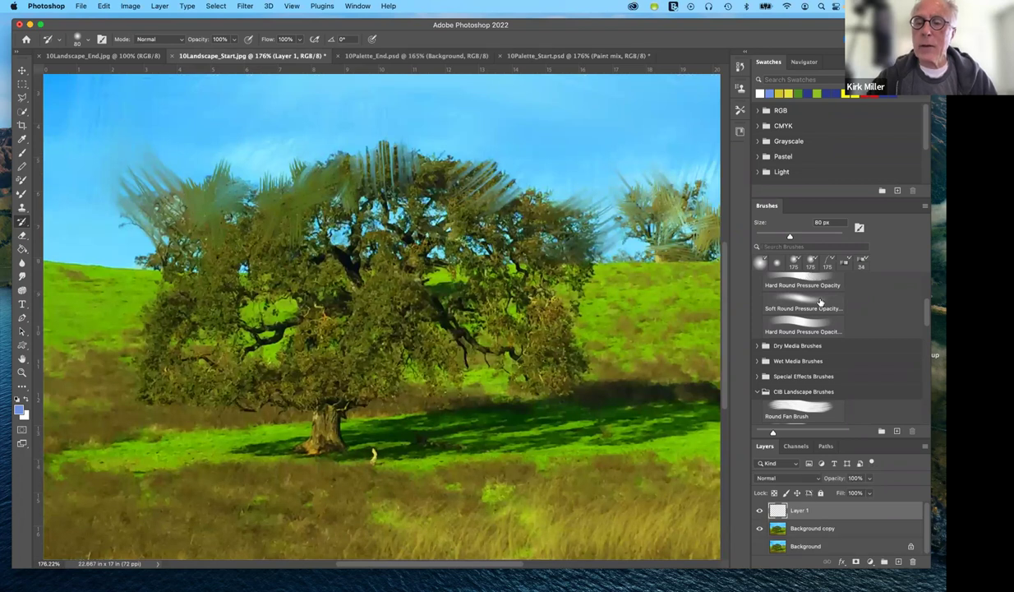
{"action": "scroll", "coordinate": [820, 302], "scroll_direction": "up", "scroll_amount": 2}
{"action": "scroll", "coordinate": [819, 303], "scroll_direction": "up", "scroll_amount": 2}
{"action": "scroll", "coordinate": [815, 305], "scroll_direction": "up", "scroll_amount": 3}
{"action": "scroll", "coordinate": [814, 305], "scroll_direction": "down", "scroll_amount": 5}
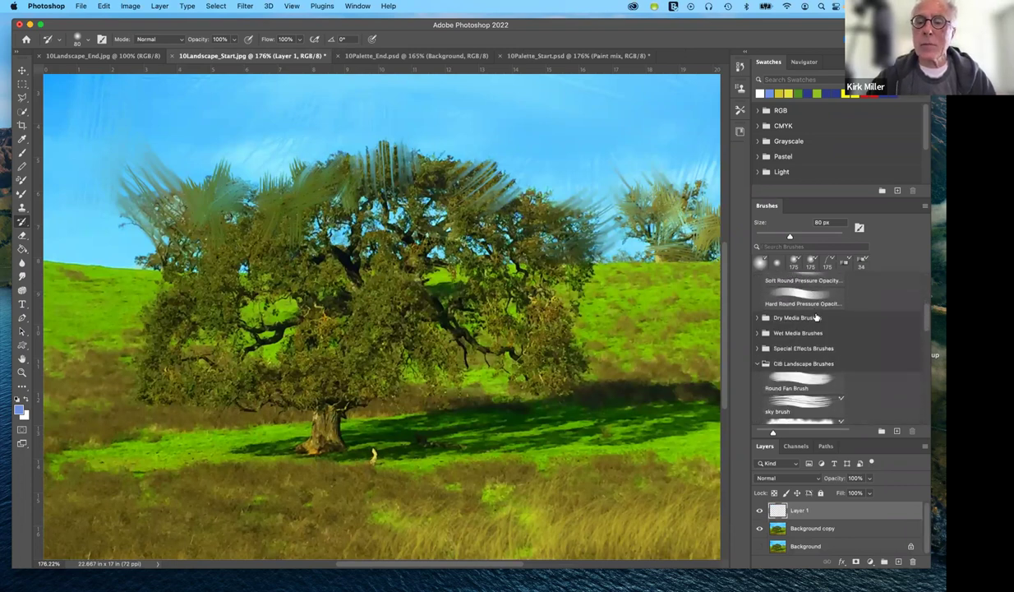
{"action": "scroll", "coordinate": [814, 324], "scroll_direction": "down", "scroll_amount": 2}
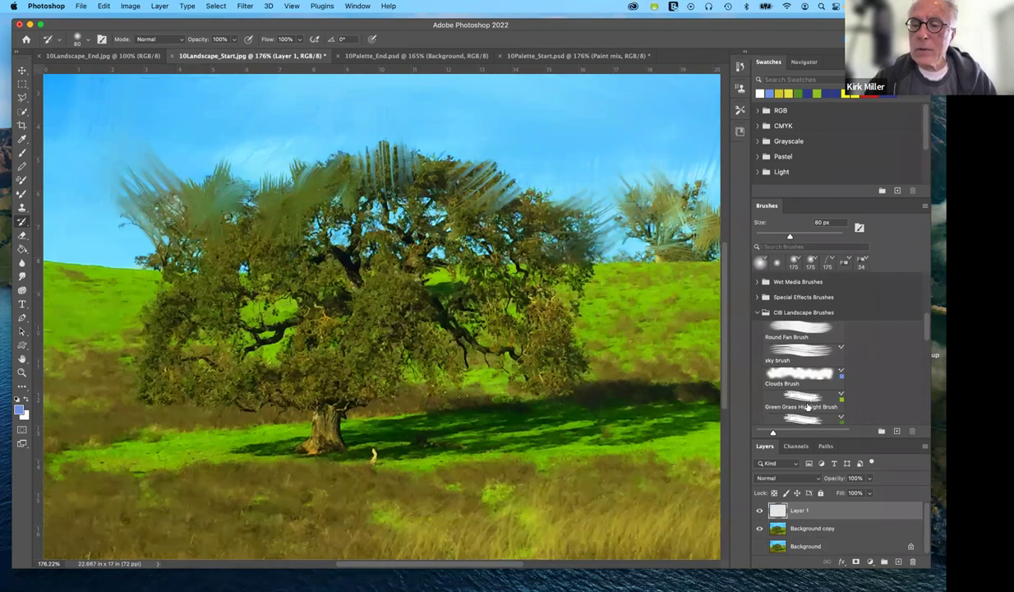
{"action": "scroll", "coordinate": [808, 406], "scroll_direction": "down", "scroll_amount": 3}
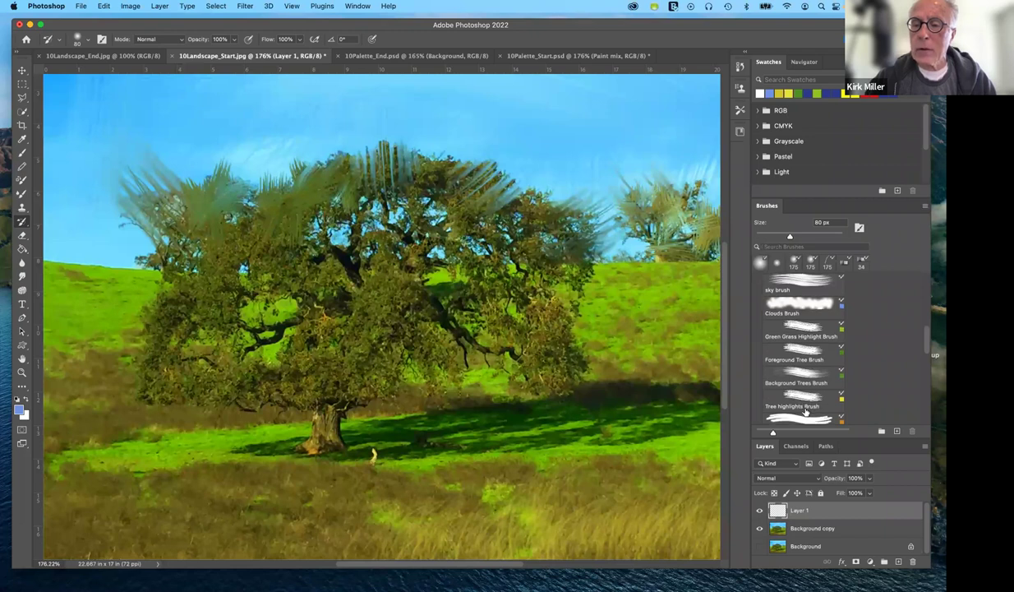
{"action": "scroll", "coordinate": [805, 399], "scroll_direction": "down", "scroll_amount": 1}
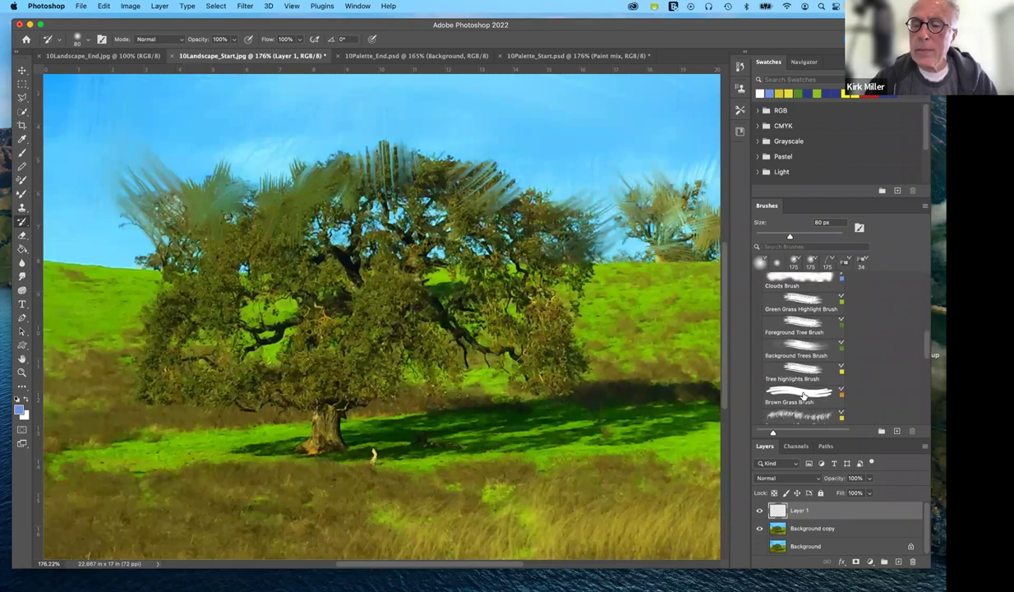
{"action": "left_click", "coordinate": [803, 396]}
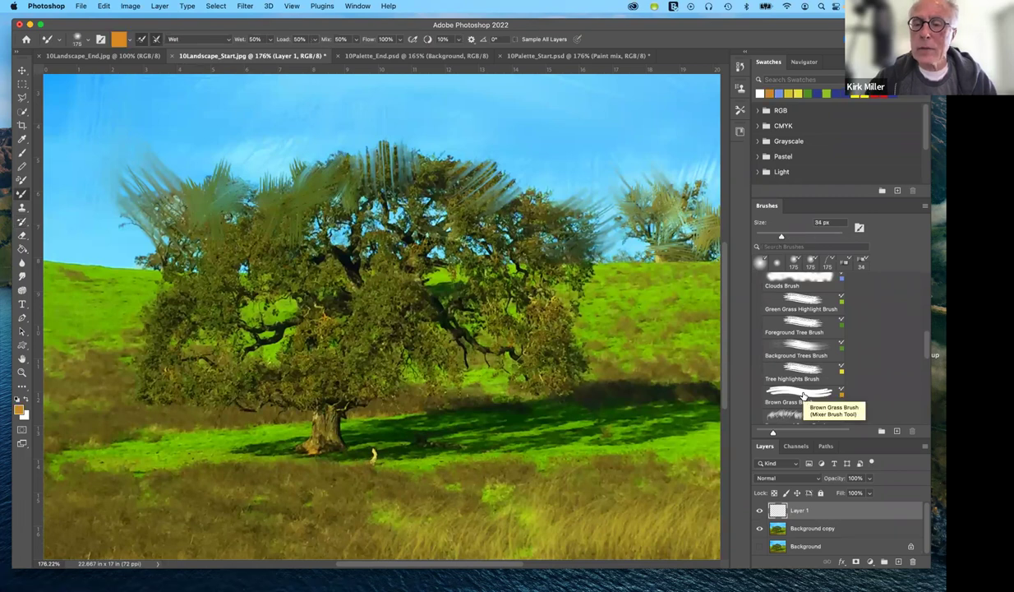
{"action": "left_click", "coordinate": [804, 396]}
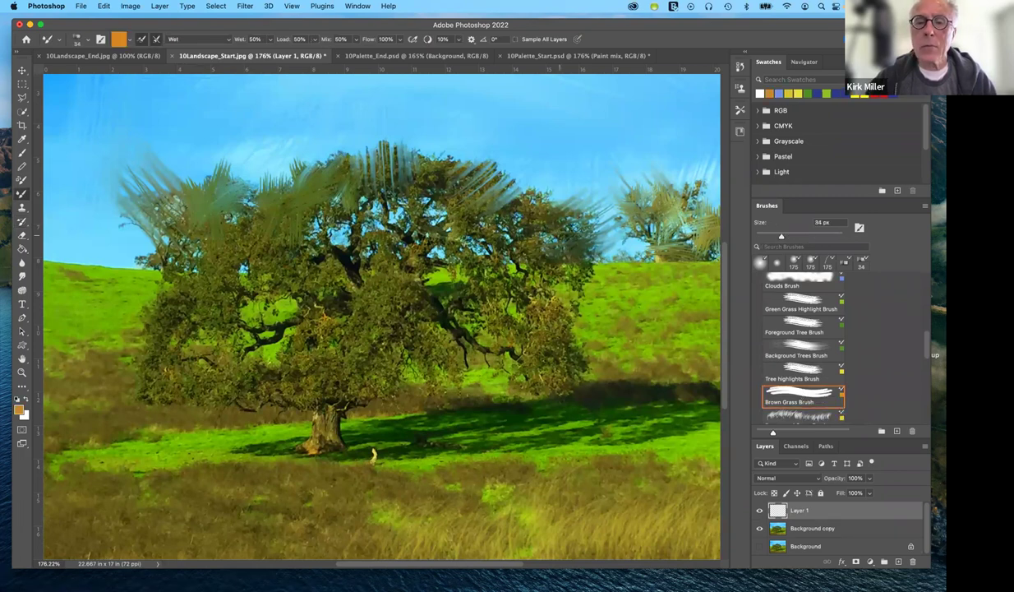
Paint several short orange strokes on the new layer over the lower-right foliage of the large tree.
{"action": "mouse_move", "coordinate": [549, 287]}
{"action": "left_mouse_down"}
{"action": "mouse_move", "coordinate": [526, 333]}
{"action": "mouse_move", "coordinate": [563, 338]}
{"action": "mouse_move", "coordinate": [556, 322]}
{"action": "left_mouse_up"}
{"action": "left_click_drag", "start_coordinate": [516, 286], "coordinate": [535, 314]}
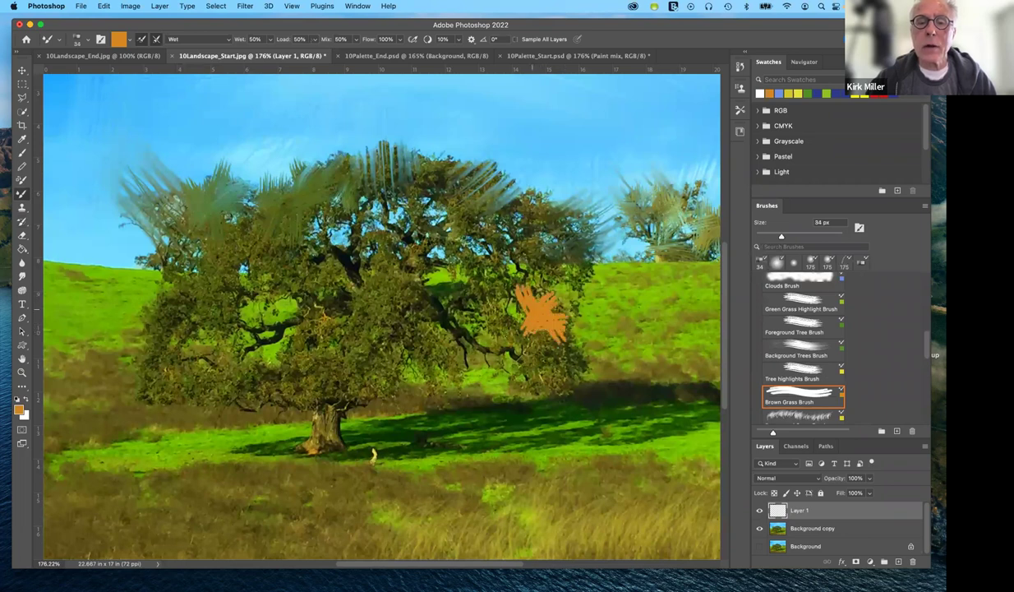
{"action": "left_click_drag", "start_coordinate": [467, 318], "coordinate": [513, 340]}
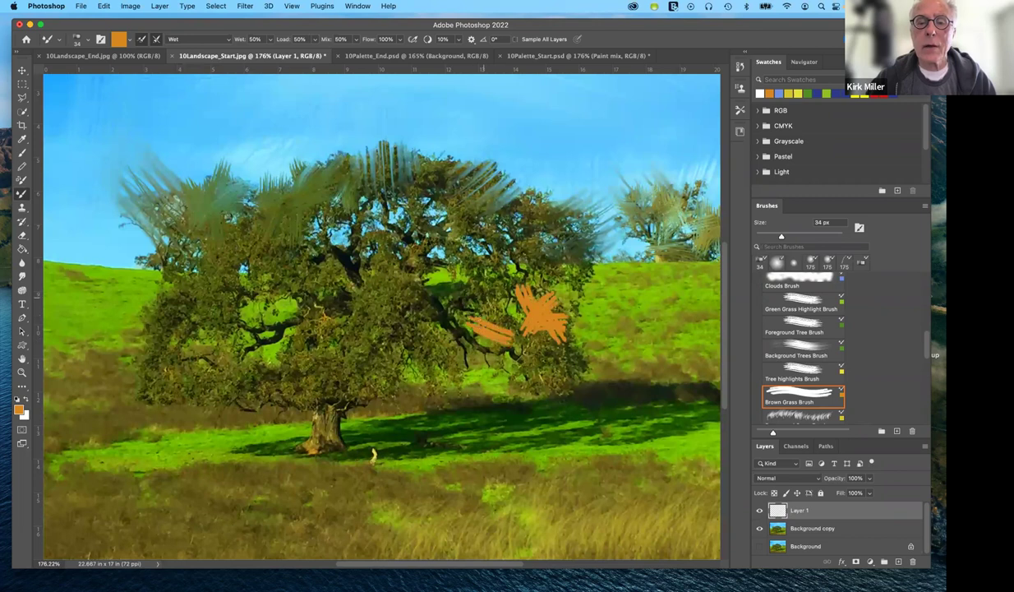
{"action": "left_click_drag", "start_coordinate": [477, 293], "coordinate": [482, 322]}
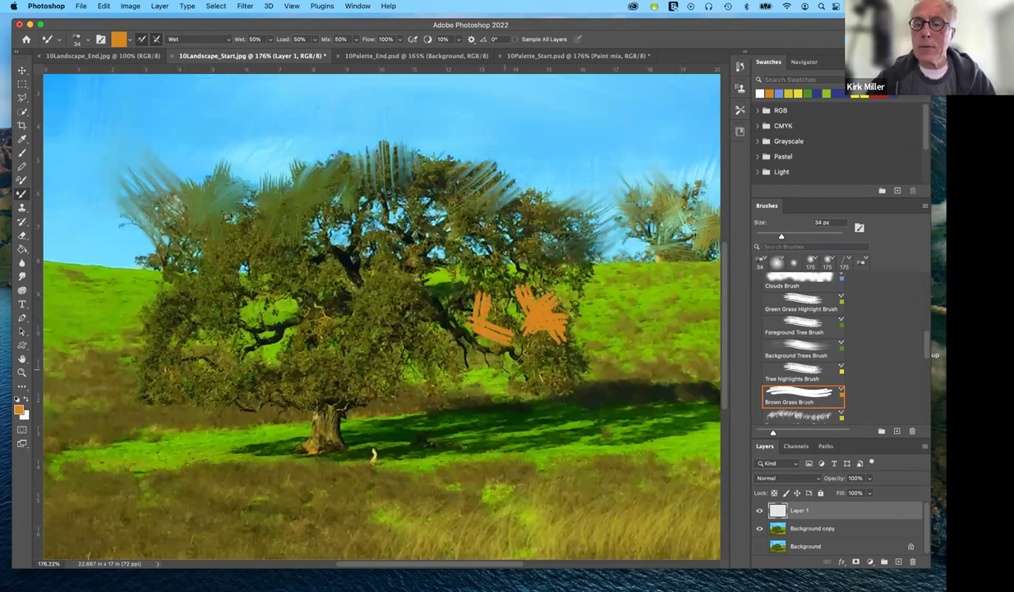
Hide Layer 1 and paint with the Brown Grass Brush on Background copy over the tree's lower-right foliage and the left foreground grass.
{"action": "left_click", "coordinate": [809, 530]}
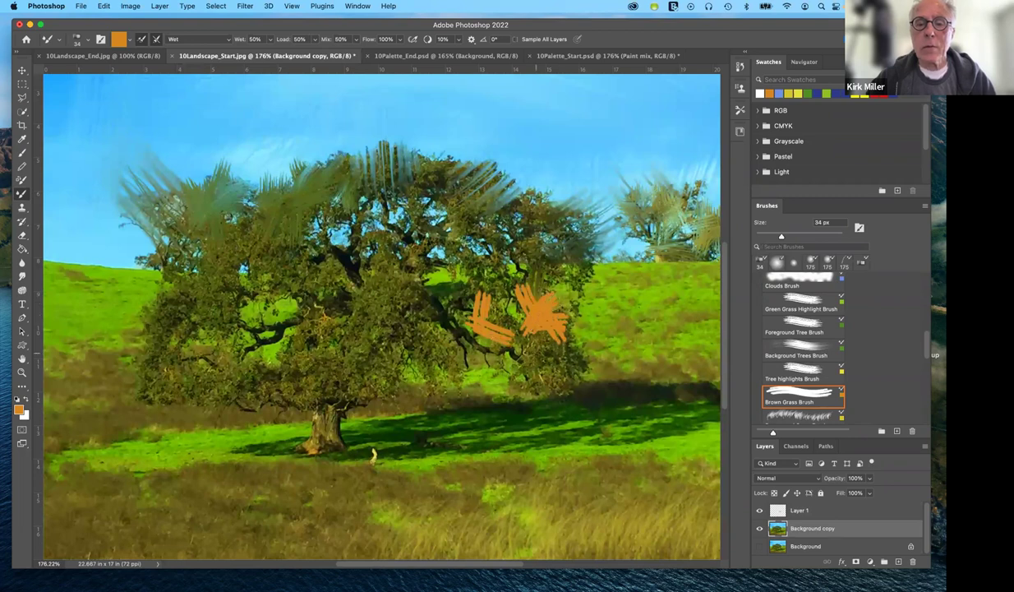
{"action": "left_click", "coordinate": [759, 510]}
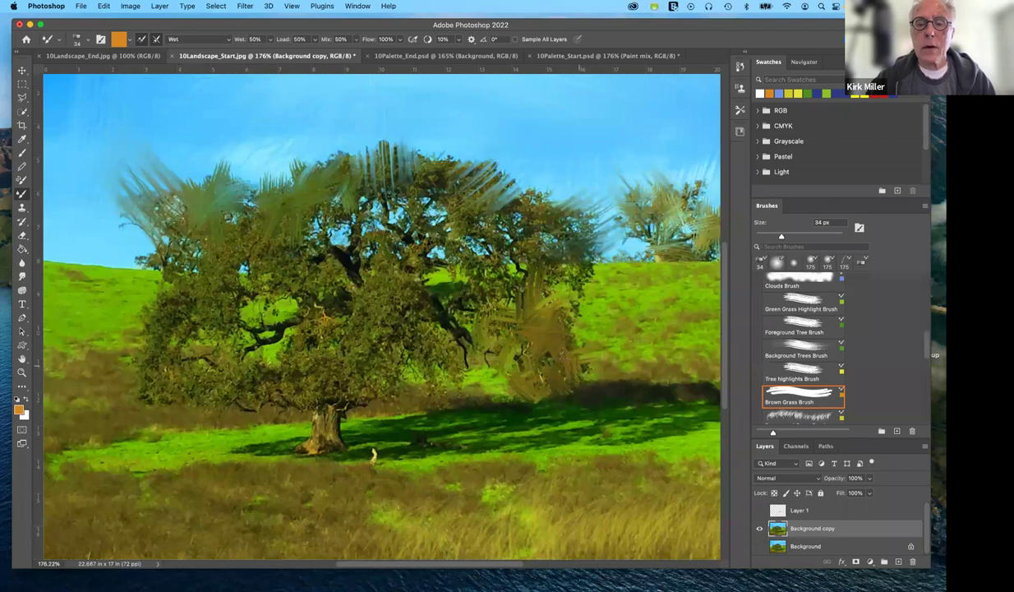
{"action": "left_click_drag", "start_coordinate": [542, 355], "coordinate": [563, 366]}
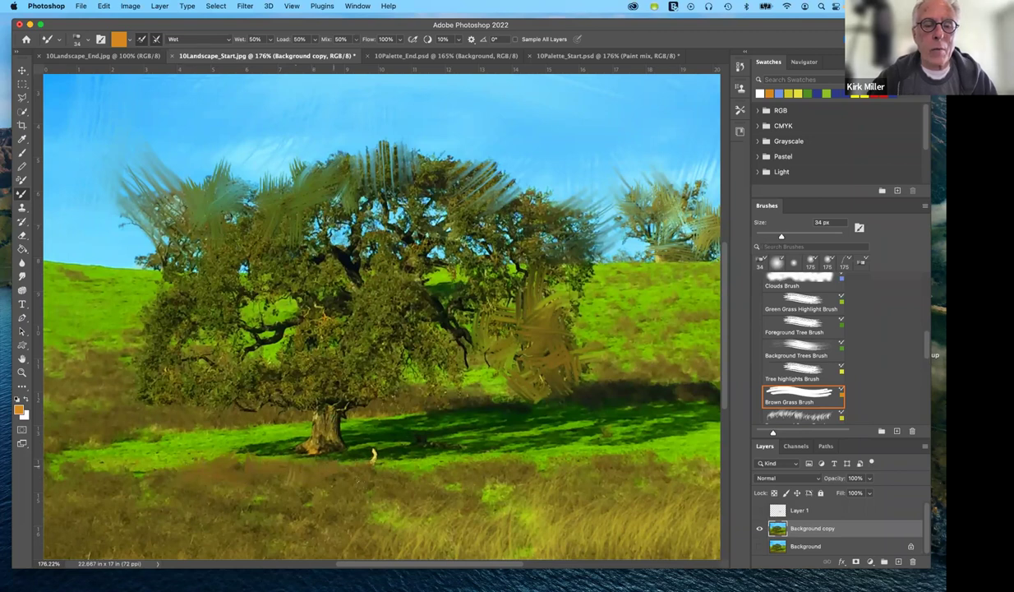
{"action": "left_click_drag", "start_coordinate": [320, 473], "coordinate": [374, 487]}
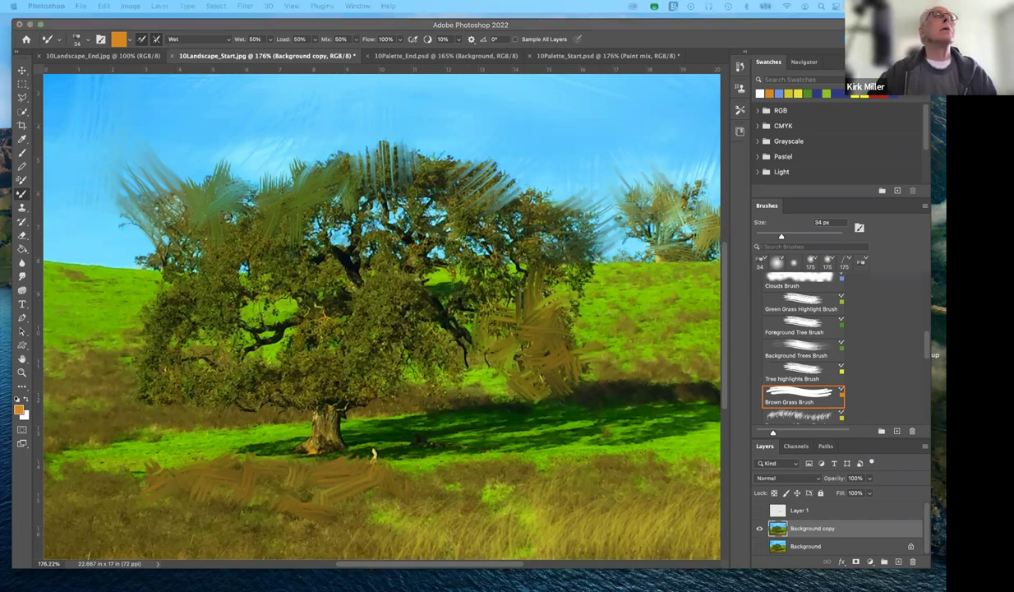
Switch to Firefox, browse the Pinterest Digital Paintings board and open the orange abstract landscape pin for a closer look.
{"action": "key", "text": "ctrl+Up"}
{"action": "left_click", "coordinate": [131, 96]}
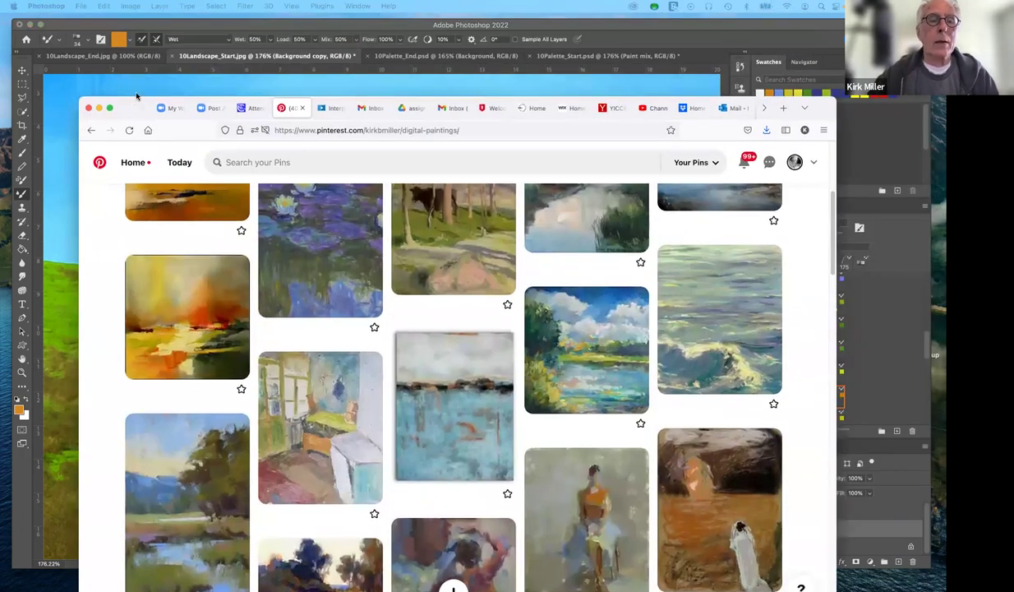
{"action": "left_click_drag", "start_coordinate": [133, 97], "coordinate": [136, 97]}
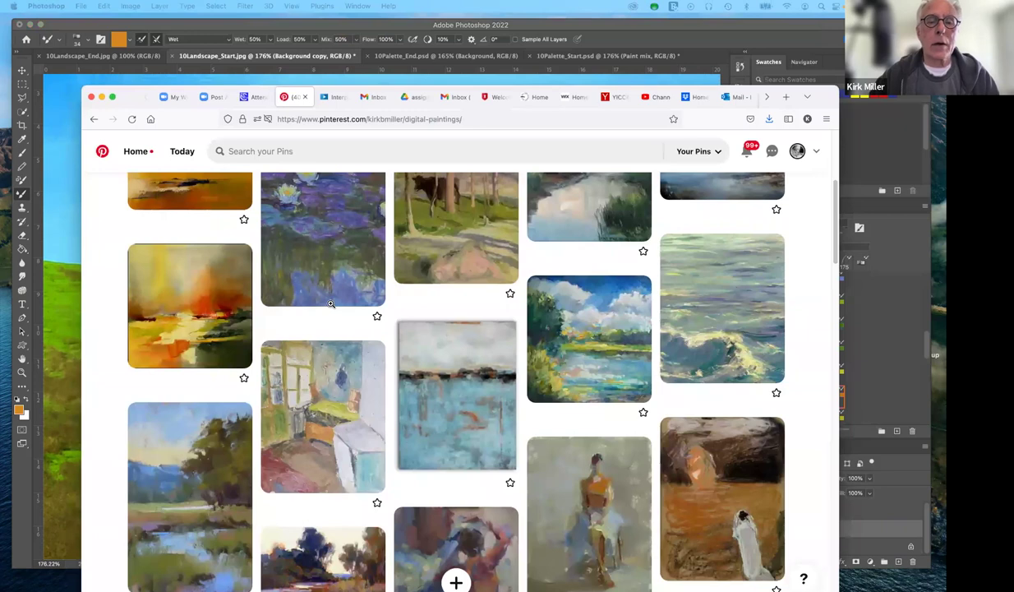
{"action": "scroll", "coordinate": [330, 302], "scroll_direction": "up", "scroll_amount": 3}
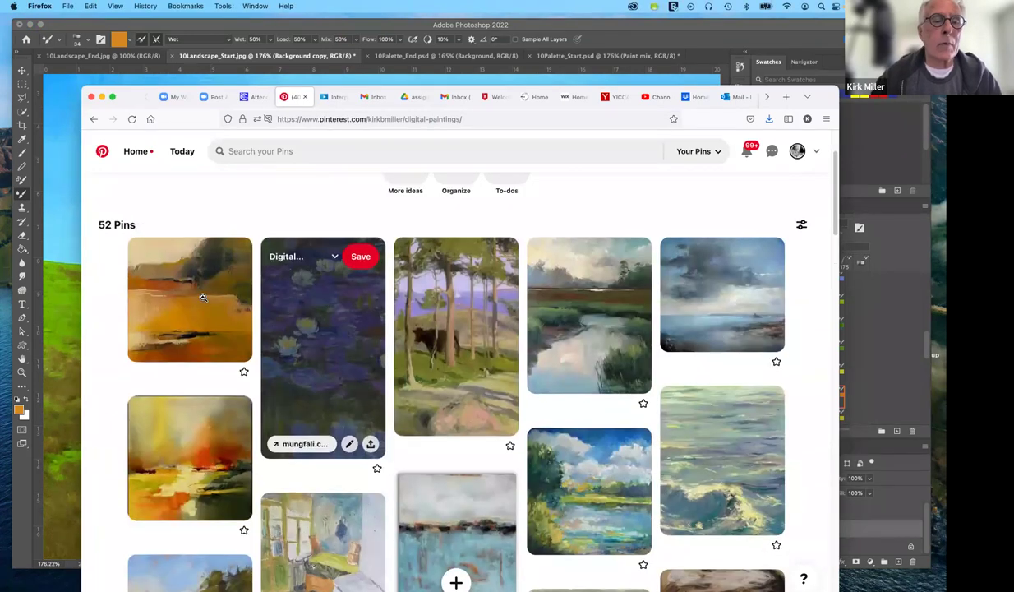
{"action": "left_click", "coordinate": [202, 299]}
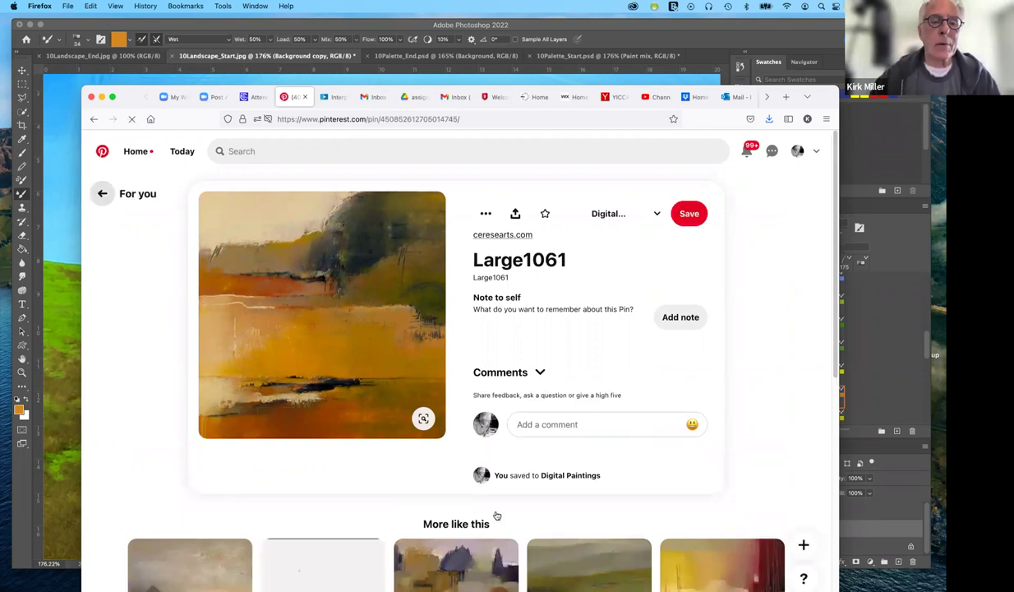
Try to return from the pin to the Digital Paintings board, dismissing the e-mail prompt on the way.
{"action": "key", "text": "super+bracketleft"}
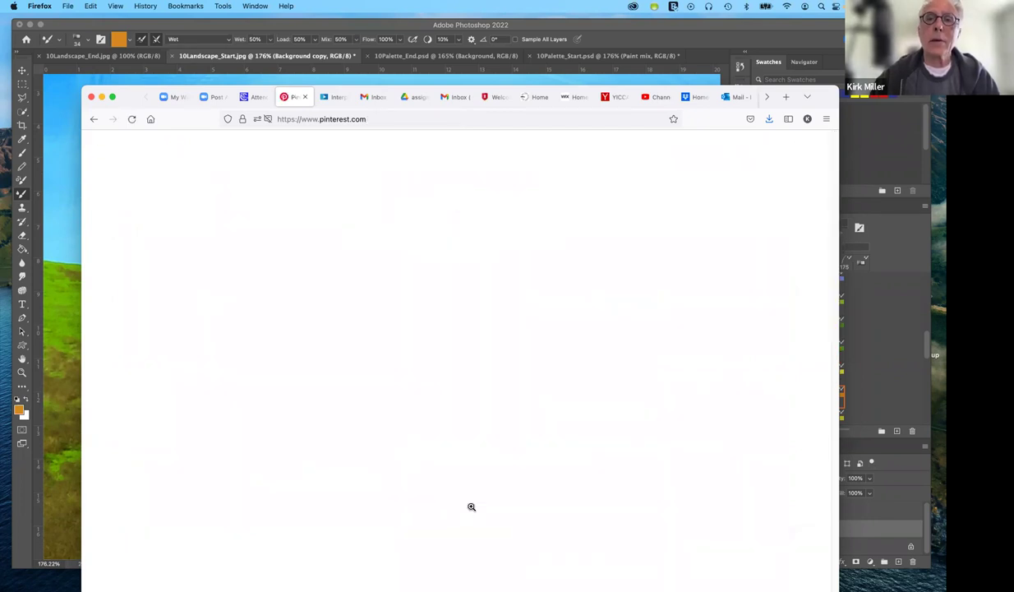
{"action": "scroll", "coordinate": [473, 505], "scroll_direction": "down", "scroll_amount": 1}
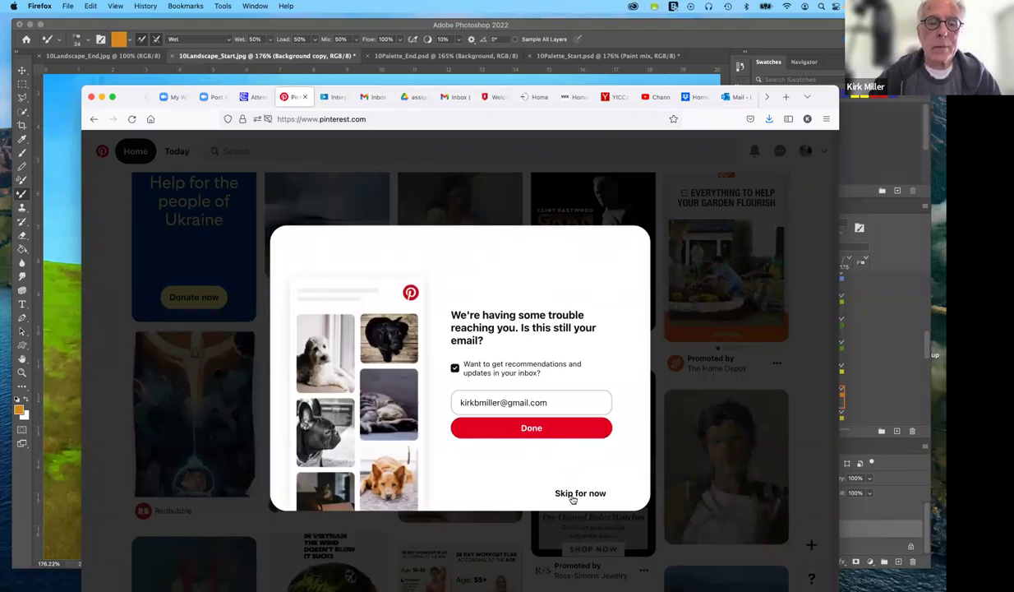
{"action": "left_click", "coordinate": [571, 428]}
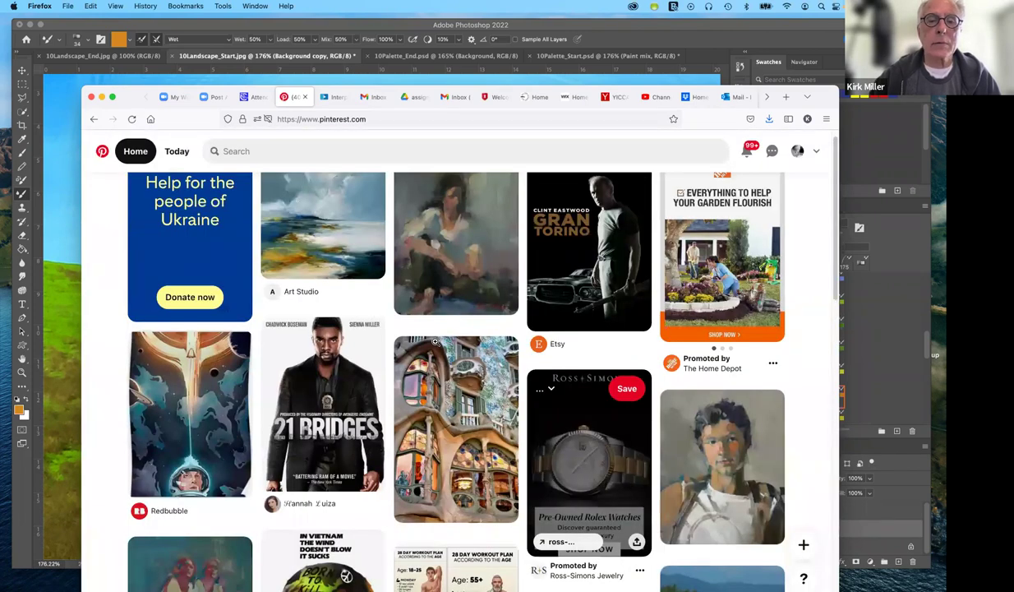
{"action": "scroll", "coordinate": [419, 329], "scroll_direction": "up", "scroll_amount": 1}
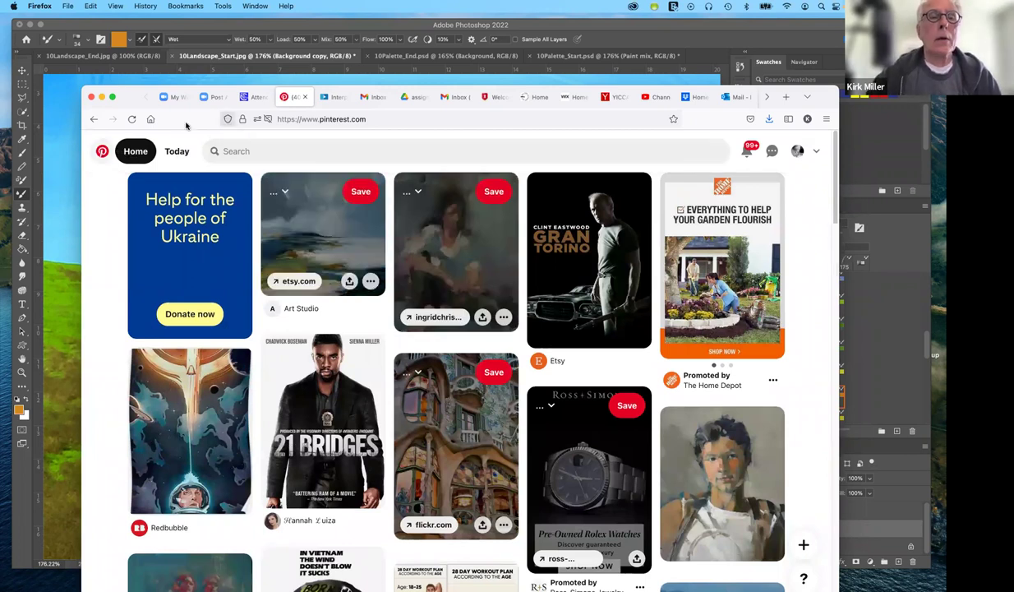
{"action": "left_click", "coordinate": [93, 120]}
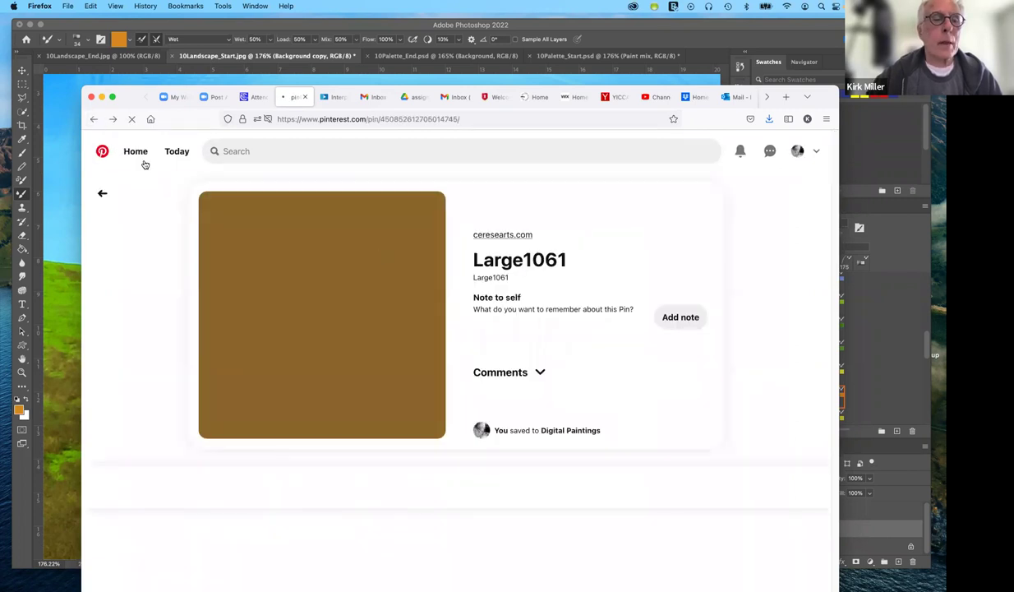
{"action": "left_click", "coordinate": [101, 193]}
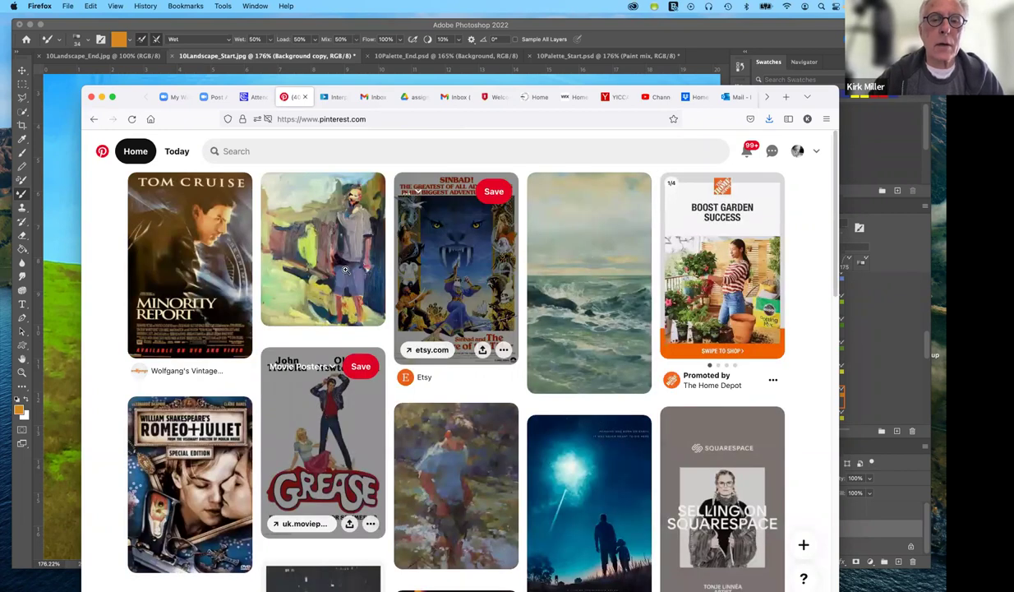
Open the profile's saved boards on Pinterest and reopen the Digital Paintings board.
{"action": "mouse_move", "coordinate": [350, 234]}
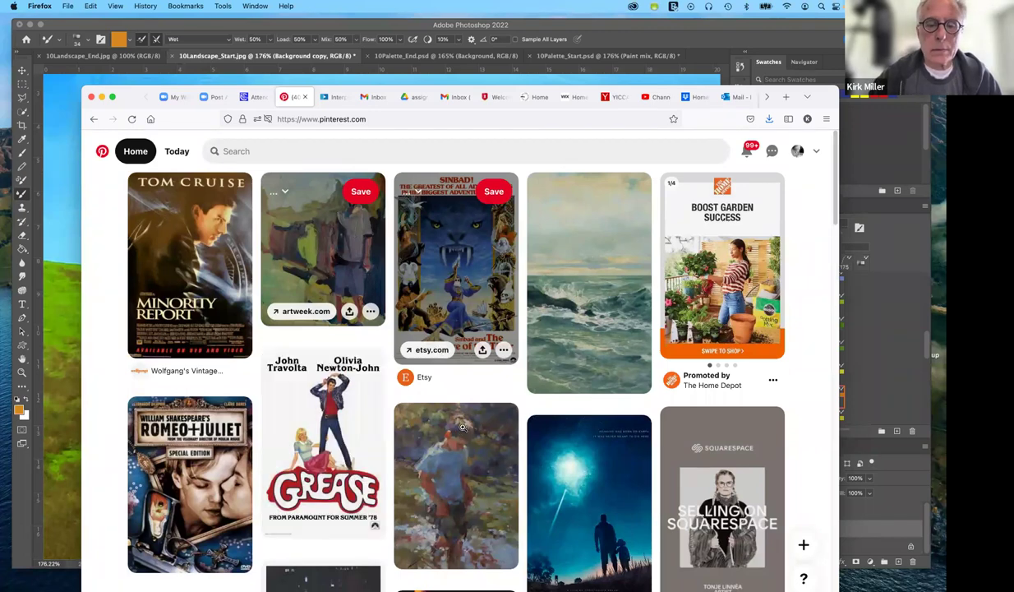
{"action": "scroll", "coordinate": [461, 434], "scroll_direction": "down", "scroll_amount": 4}
{"action": "scroll", "coordinate": [462, 430], "scroll_direction": "up", "scroll_amount": 2}
{"action": "scroll", "coordinate": [463, 429], "scroll_direction": "up", "scroll_amount": 2}
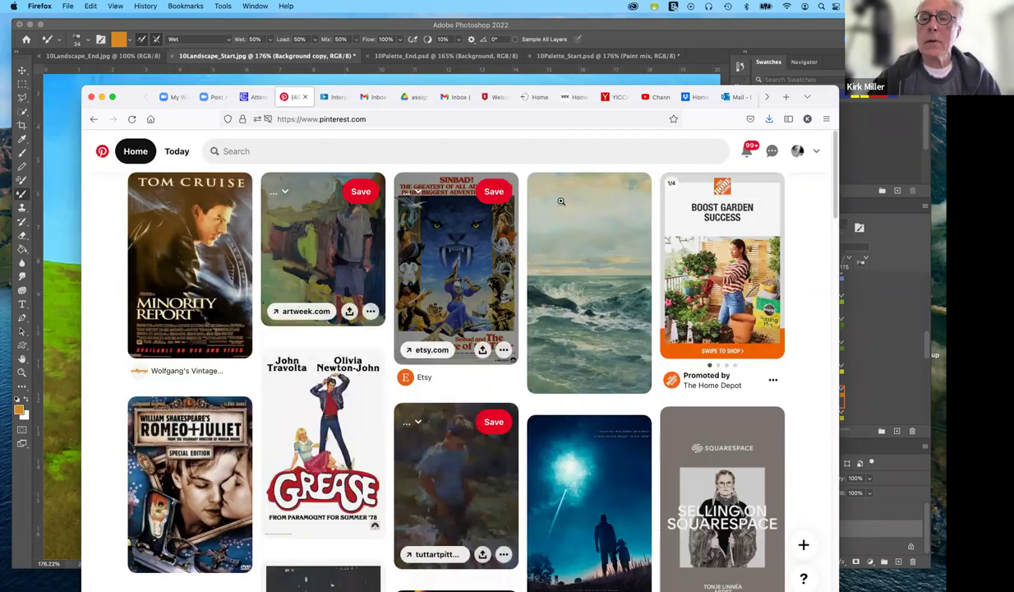
{"action": "left_click", "coordinate": [797, 151]}
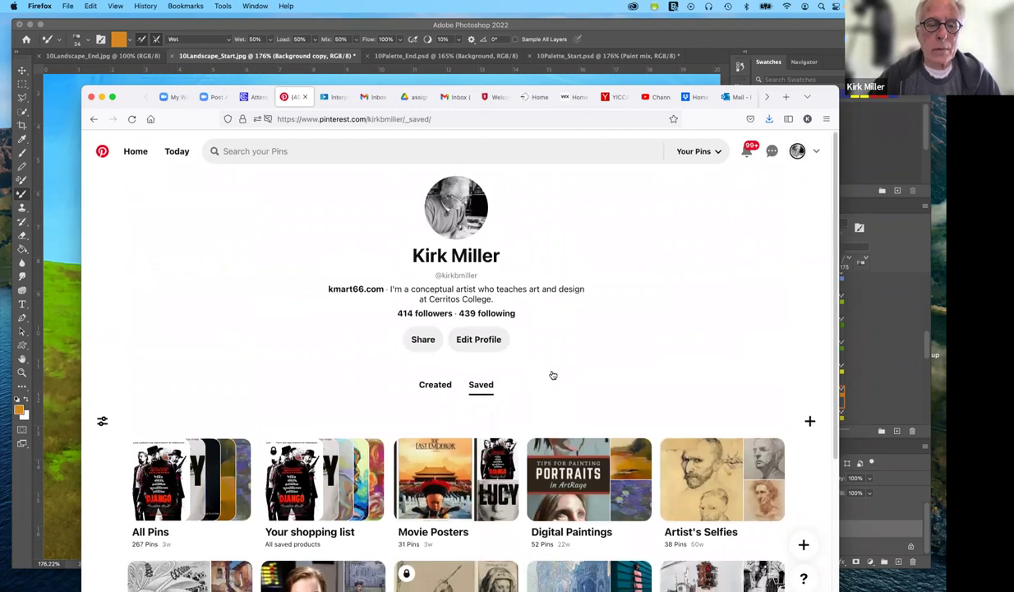
{"action": "scroll", "coordinate": [546, 378], "scroll_direction": "down", "scroll_amount": 5}
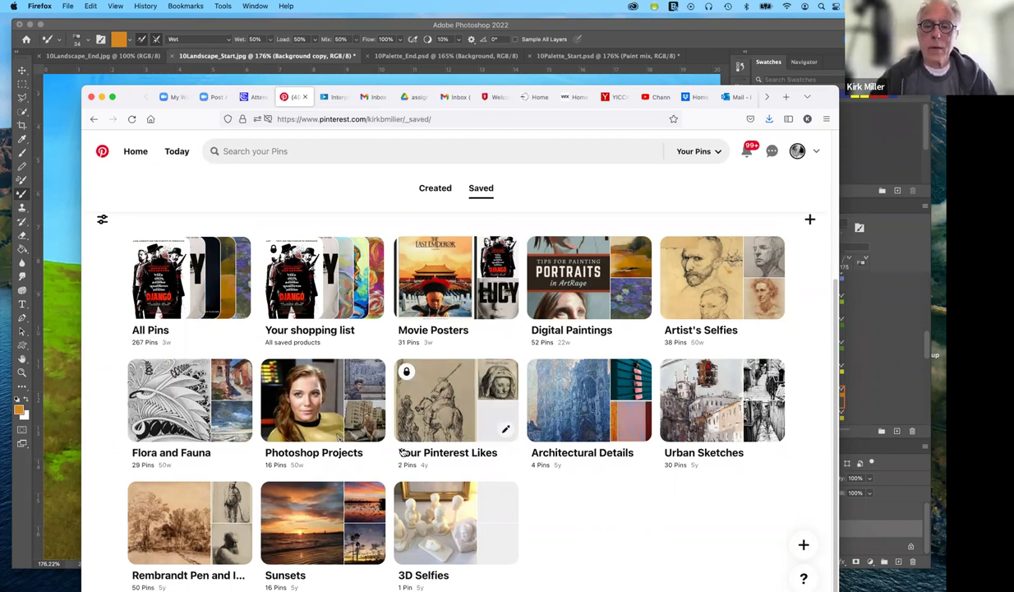
{"action": "left_click", "coordinate": [586, 290]}
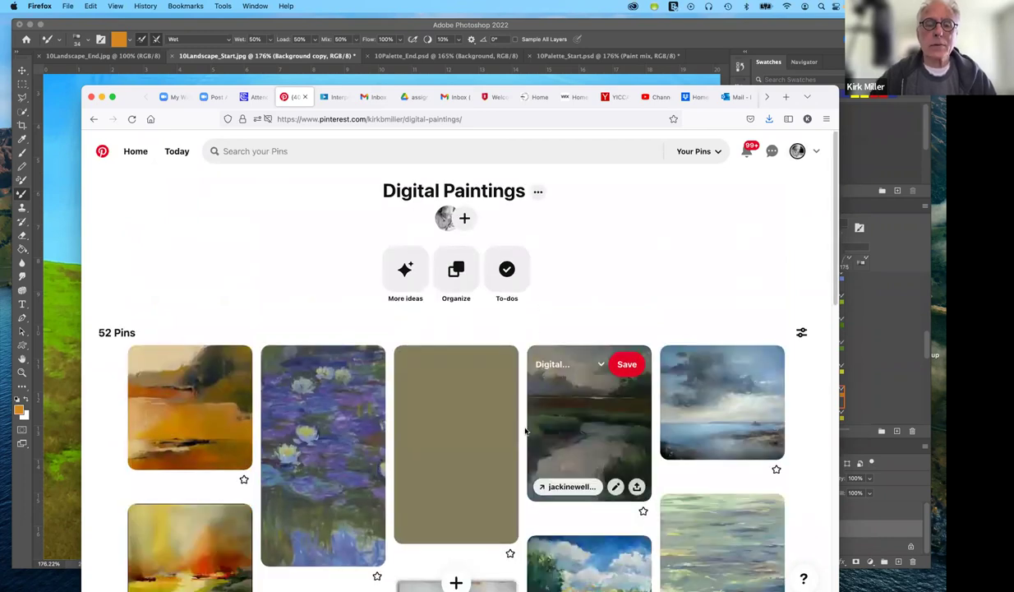
Open the website kmart66.com in a new browser tab.
{"action": "scroll", "coordinate": [526, 429], "scroll_direction": "down", "scroll_amount": 5}
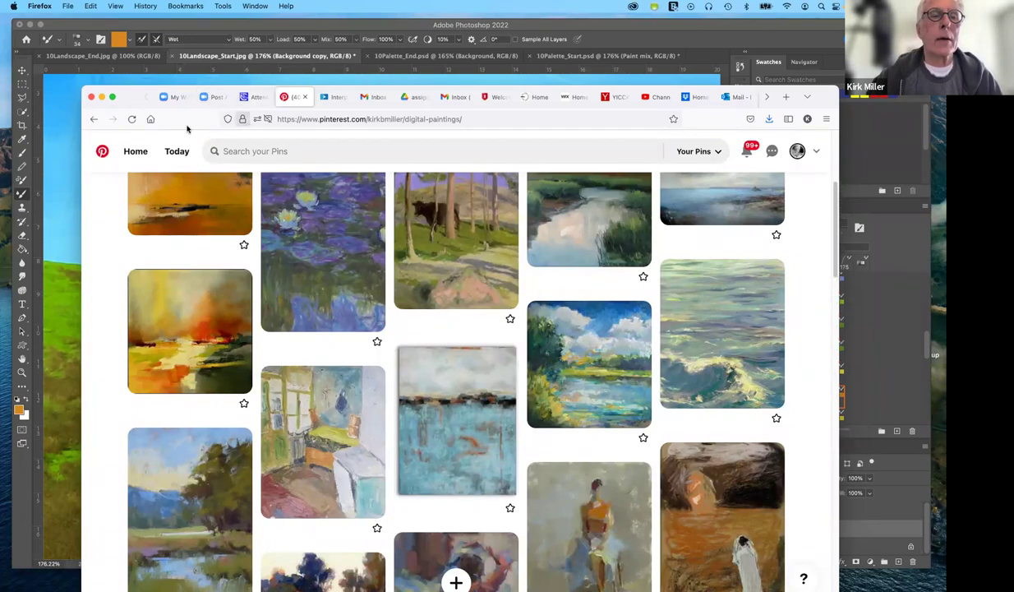
{"action": "left_click", "coordinate": [786, 98]}
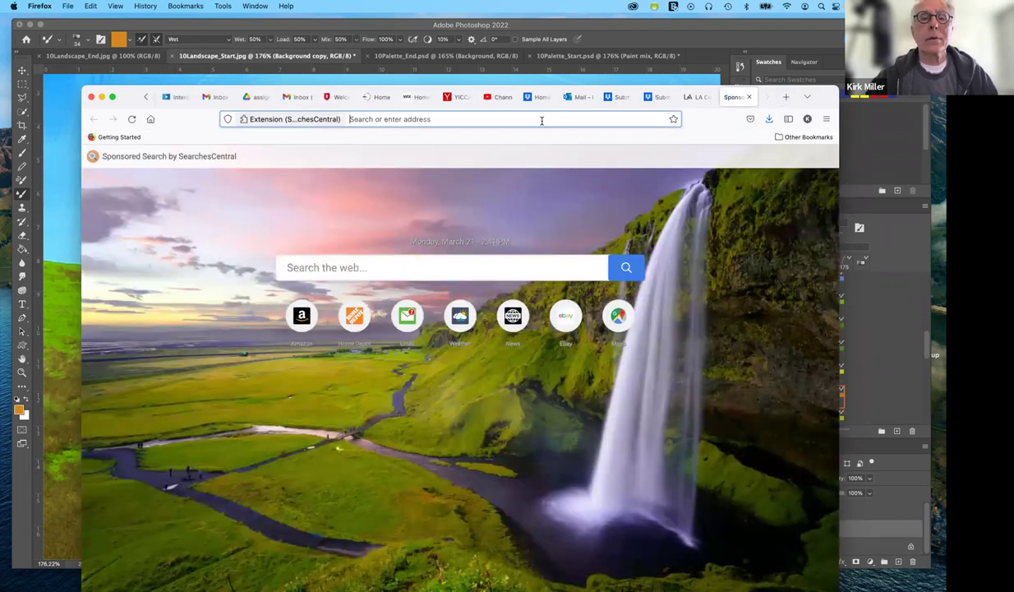
{"action": "left_click", "coordinate": [541, 117]}
{"action": "type", "text": "kmart66.com/"}
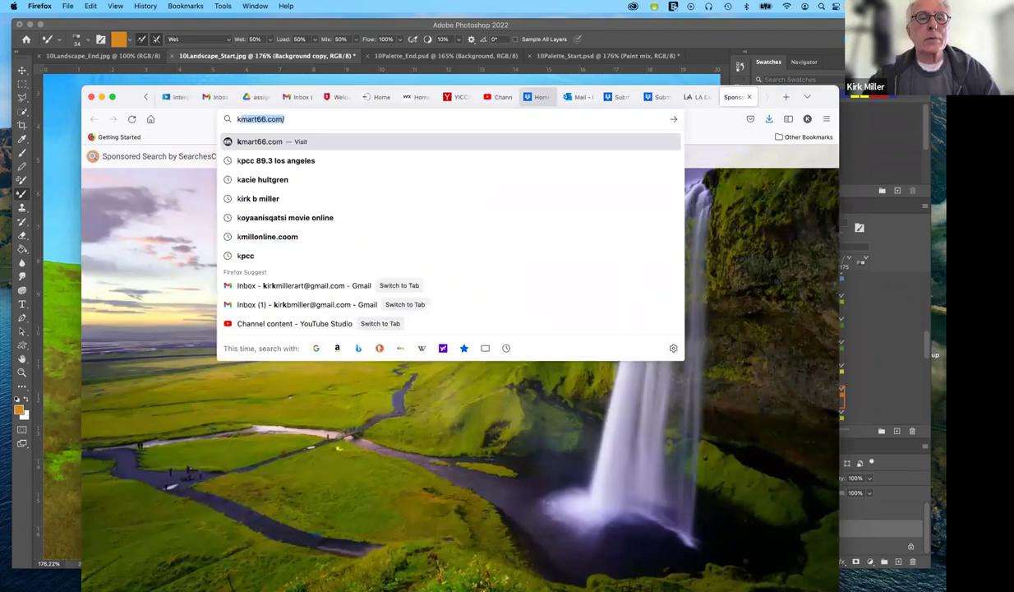
{"action": "key", "text": "Return"}
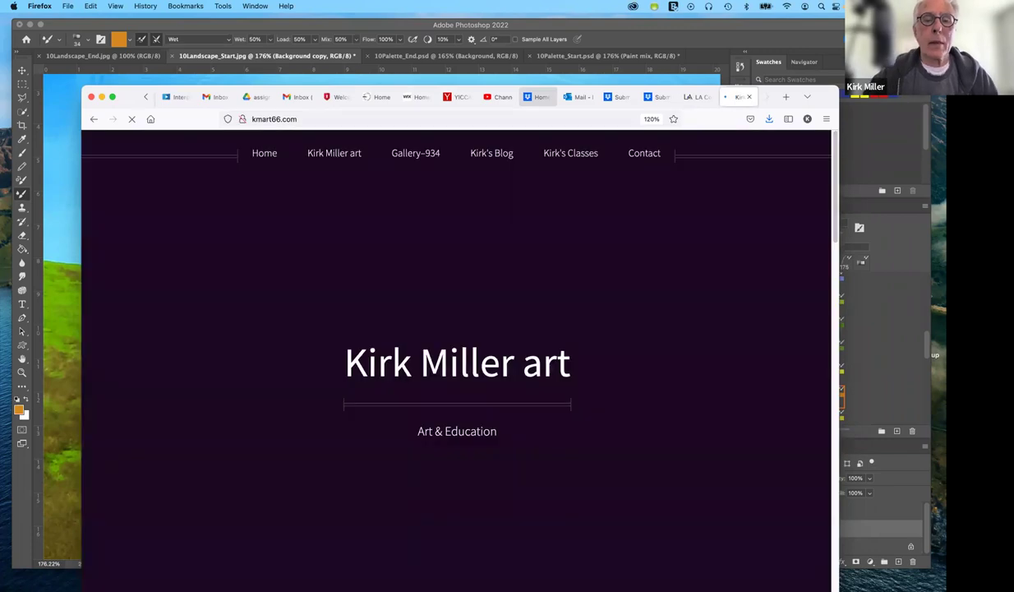
Follow the Pinterest link in the website's footer and open the Digital Paintings board from the profile's saved boards.
{"action": "scroll", "coordinate": [564, 429], "scroll_direction": "down", "scroll_amount": 10}
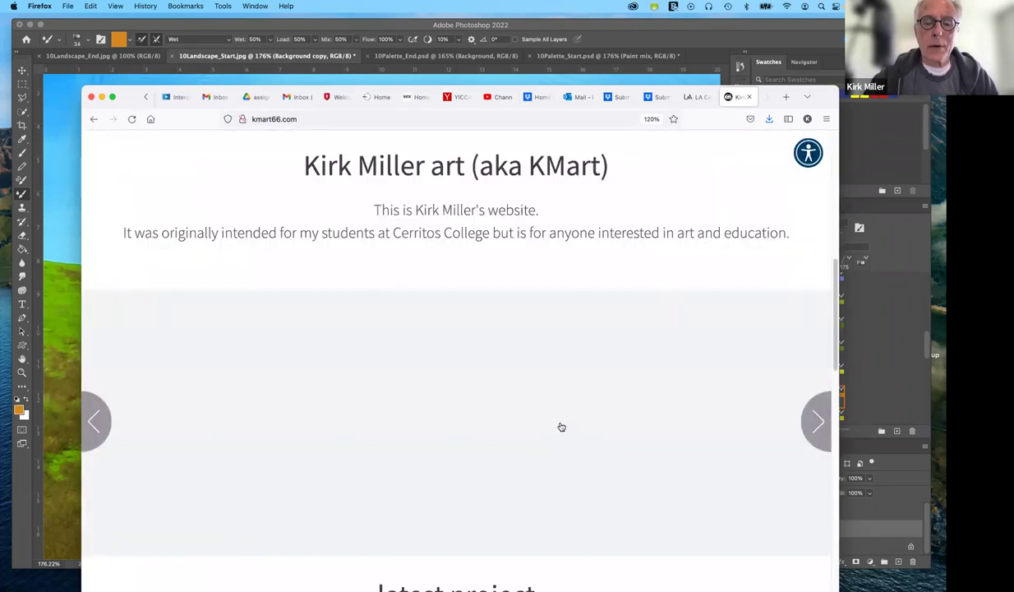
{"action": "scroll", "coordinate": [542, 423], "scroll_direction": "down", "scroll_amount": 5}
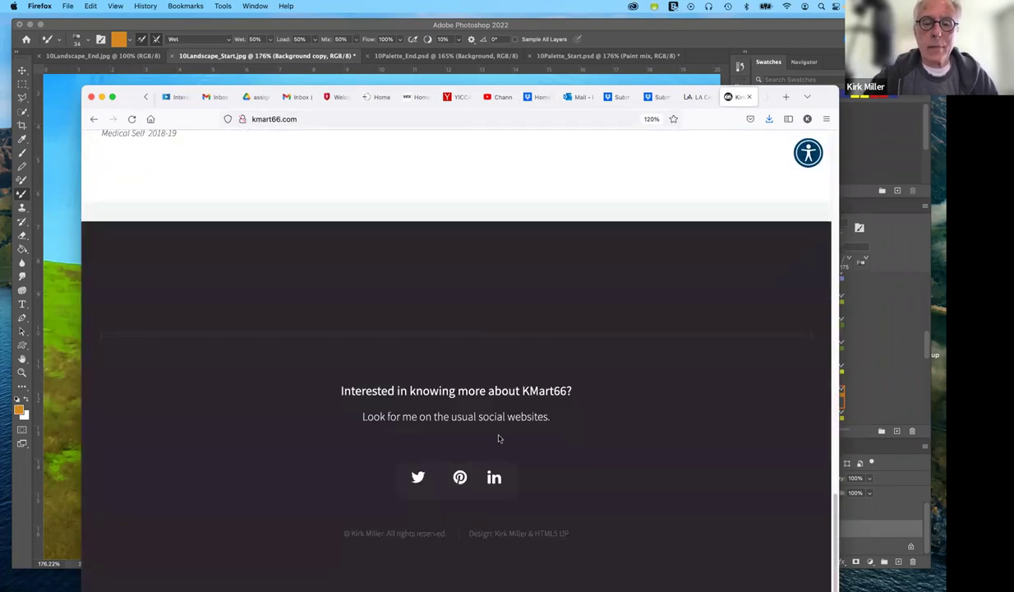
{"action": "left_click", "coordinate": [459, 476]}
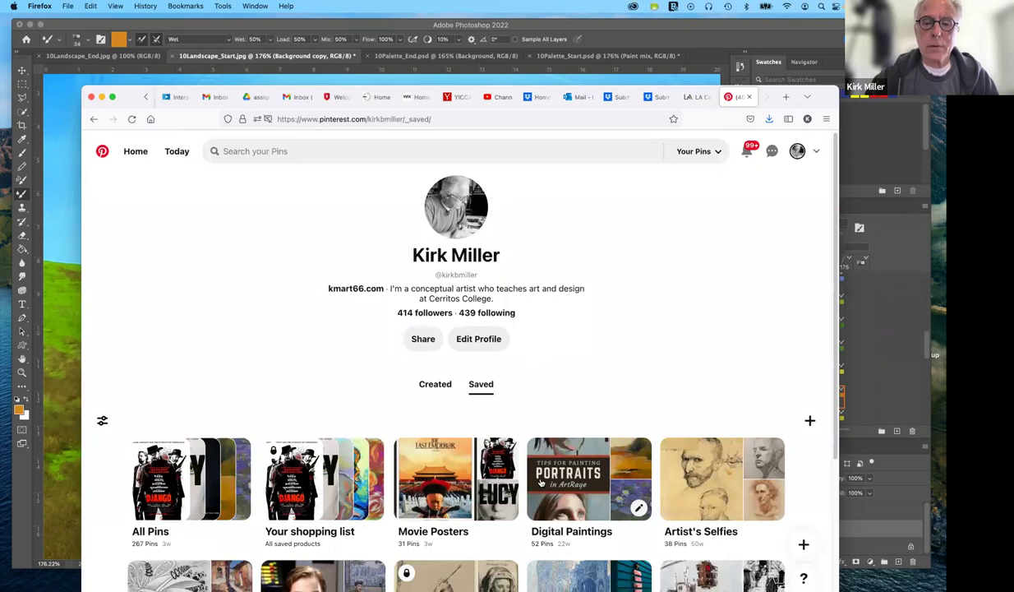
{"action": "scroll", "coordinate": [540, 484], "scroll_direction": "down", "scroll_amount": 3}
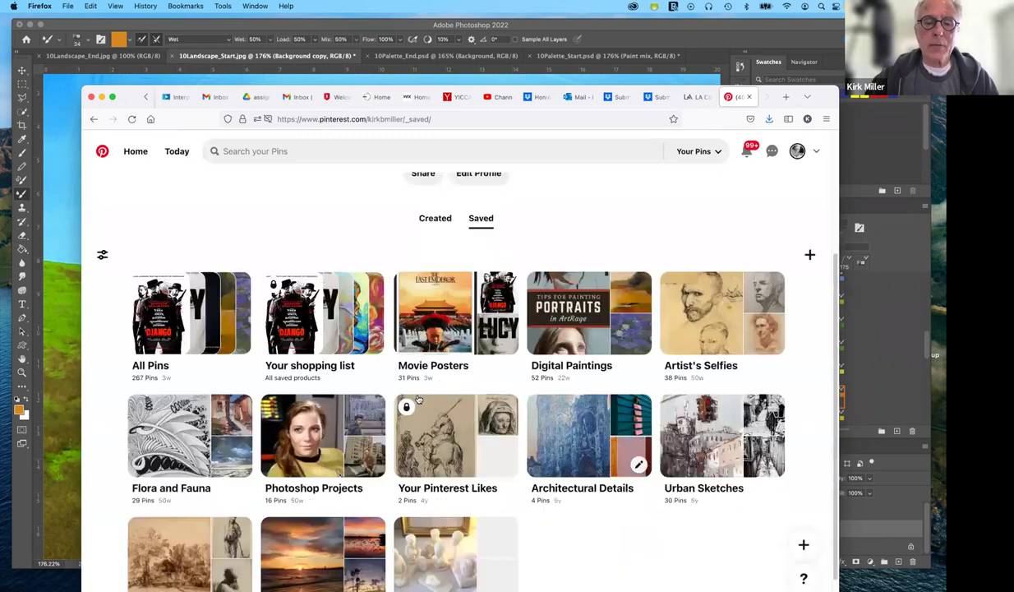
{"action": "left_click", "coordinate": [577, 322]}
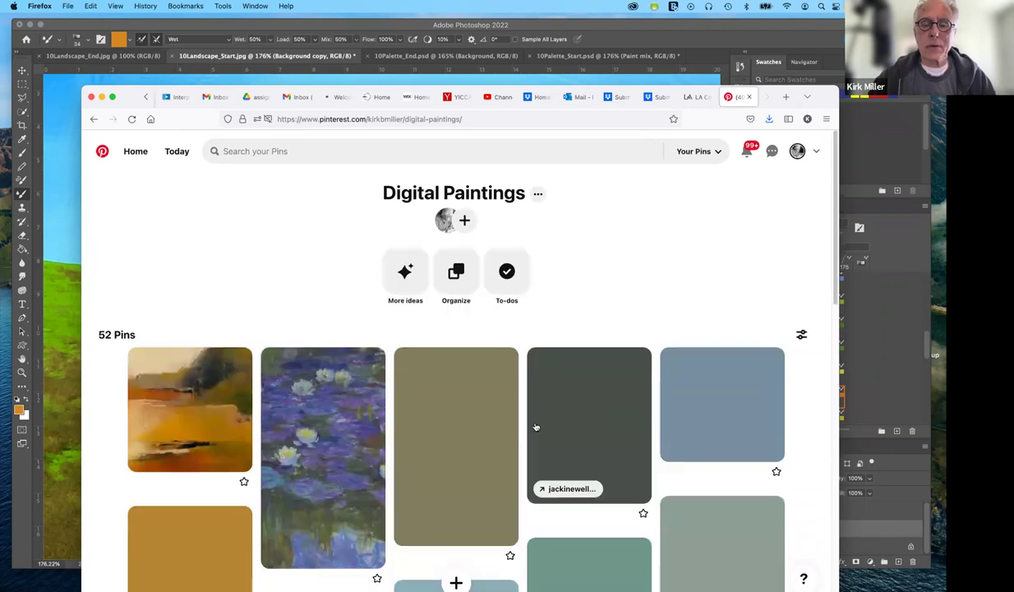
Look through the landscape, figure and portrait paintings on the Digital Paintings board for style examples.
{"action": "scroll", "coordinate": [535, 426], "scroll_direction": "down", "scroll_amount": 5}
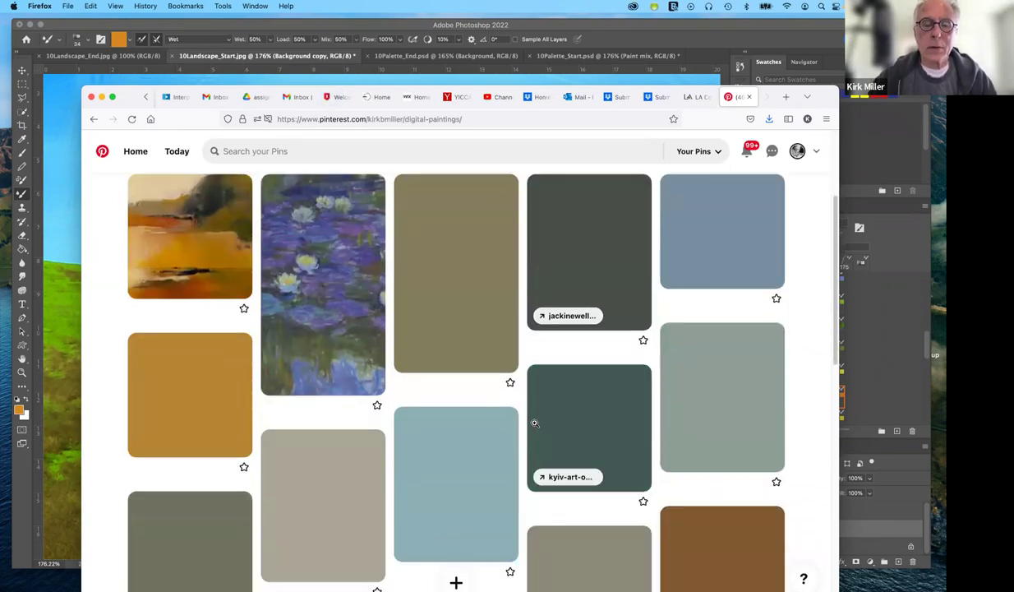
{"action": "scroll", "coordinate": [535, 423], "scroll_direction": "down", "scroll_amount": 8}
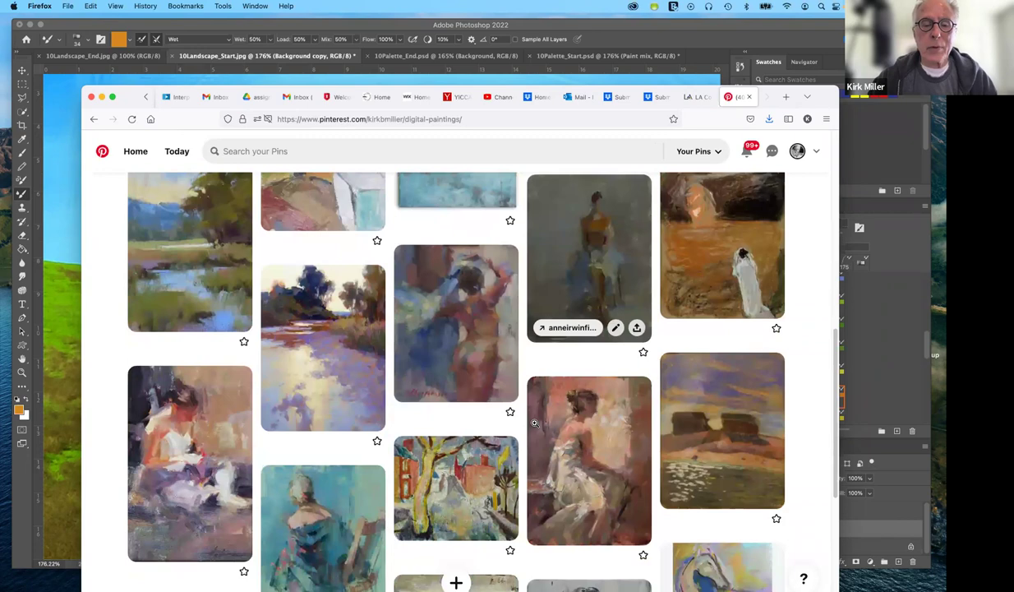
{"action": "scroll", "coordinate": [535, 423], "scroll_direction": "down", "scroll_amount": 6}
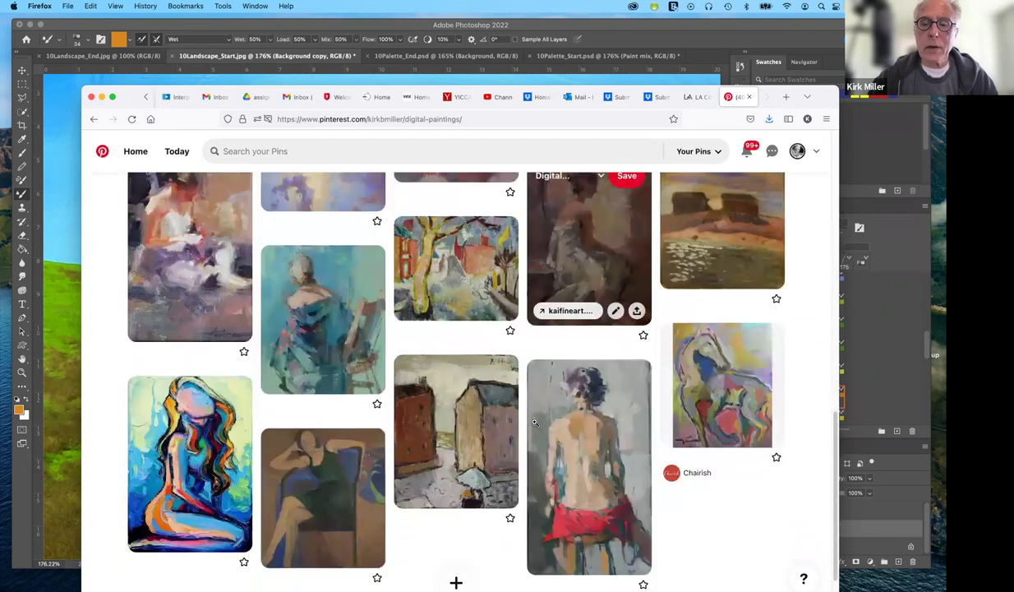
{"action": "scroll", "coordinate": [563, 434], "scroll_direction": "down", "scroll_amount": 1}
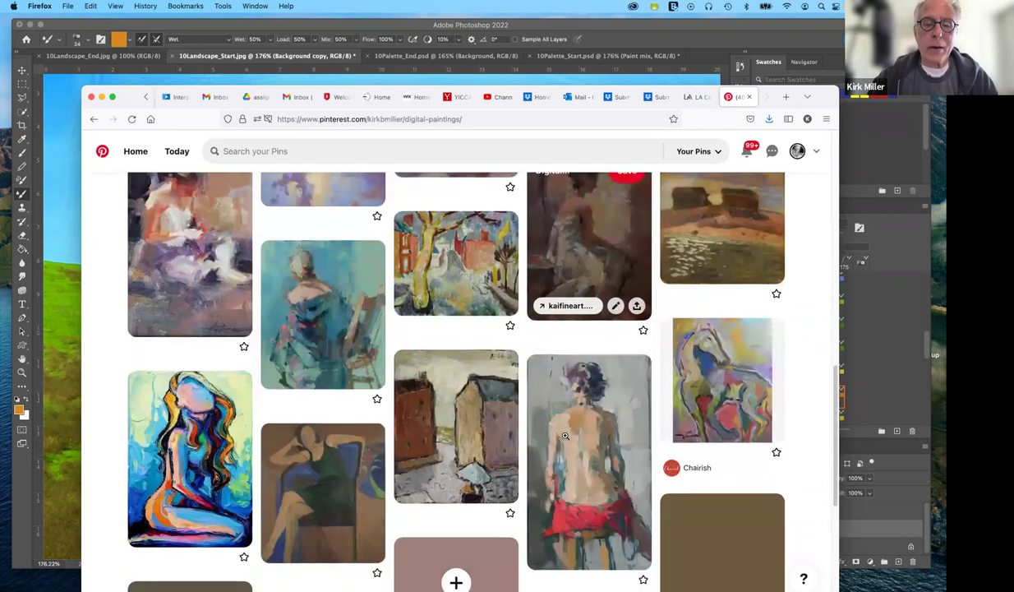
{"action": "scroll", "coordinate": [565, 435], "scroll_direction": "down", "scroll_amount": 5}
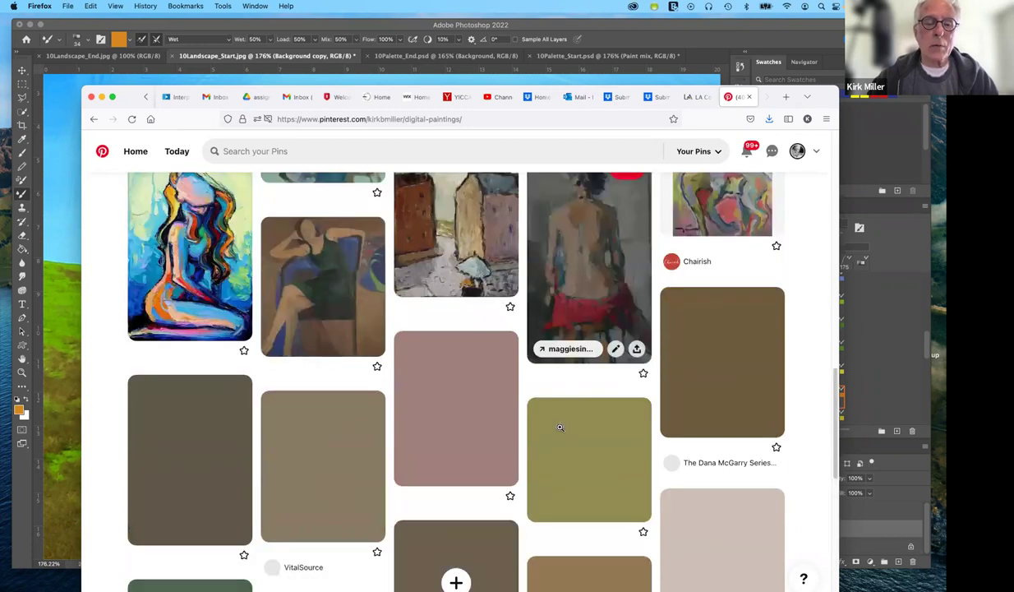
{"action": "scroll", "coordinate": [559, 427], "scroll_direction": "down", "scroll_amount": 2}
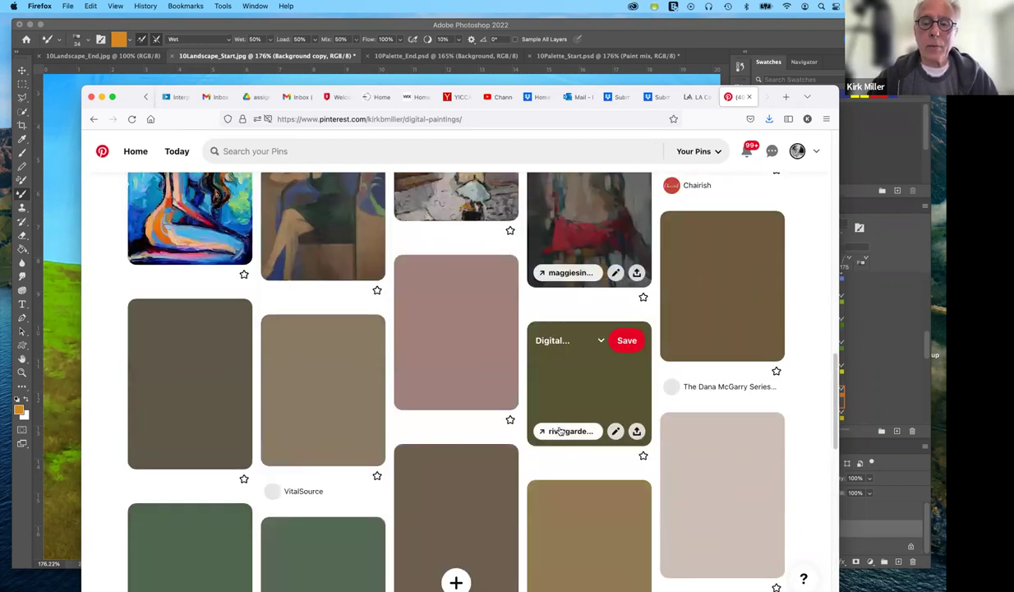
{"action": "scroll", "coordinate": [559, 427], "scroll_direction": "down", "scroll_amount": 2}
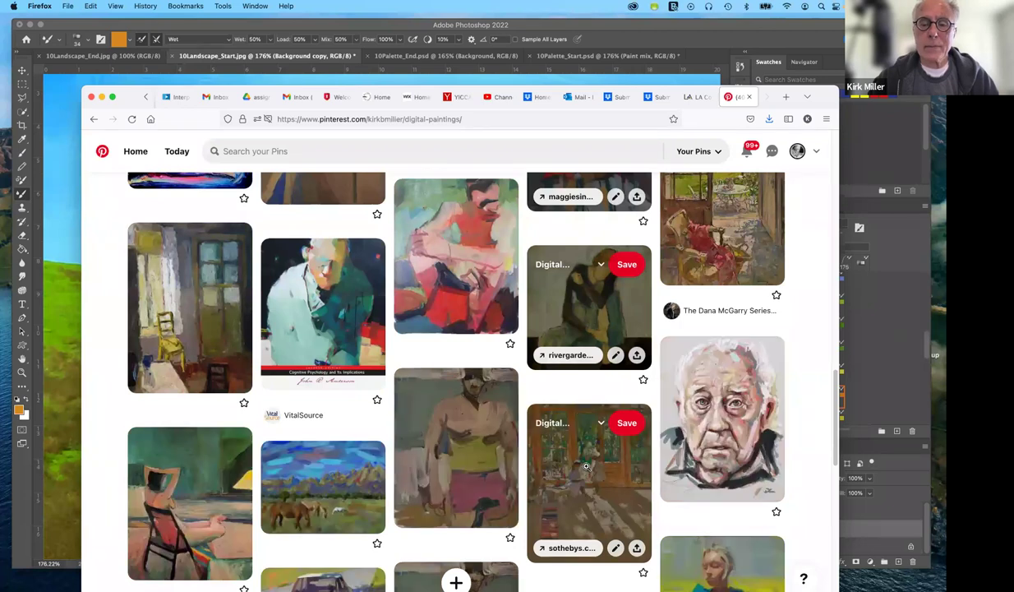
{"action": "scroll", "coordinate": [584, 465], "scroll_direction": "down", "scroll_amount": 3}
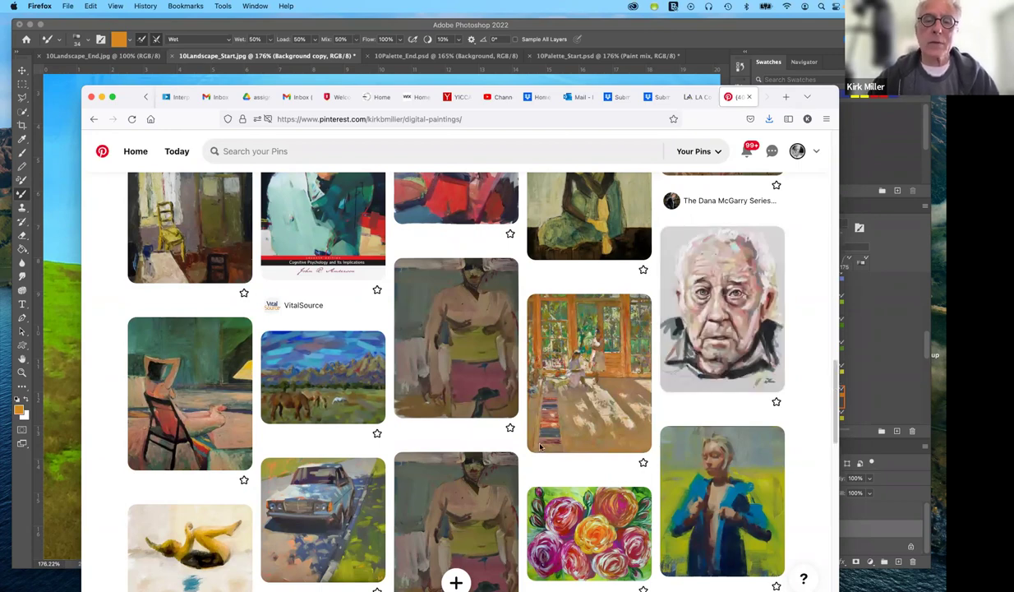
{"action": "scroll", "coordinate": [540, 444], "scroll_direction": "up", "scroll_amount": 3}
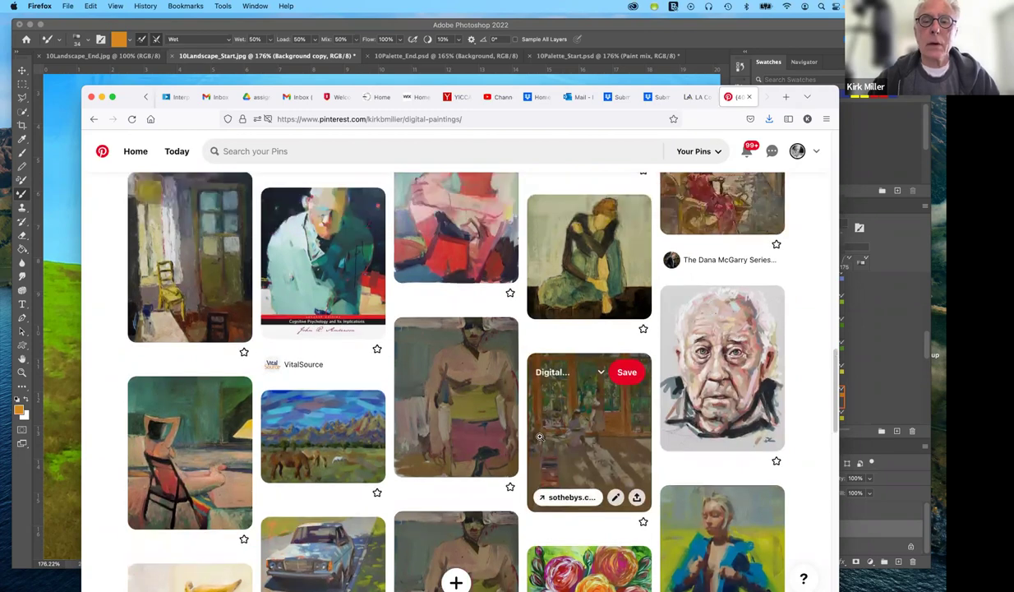
{"action": "scroll", "coordinate": [540, 436], "scroll_direction": "up", "scroll_amount": 6}
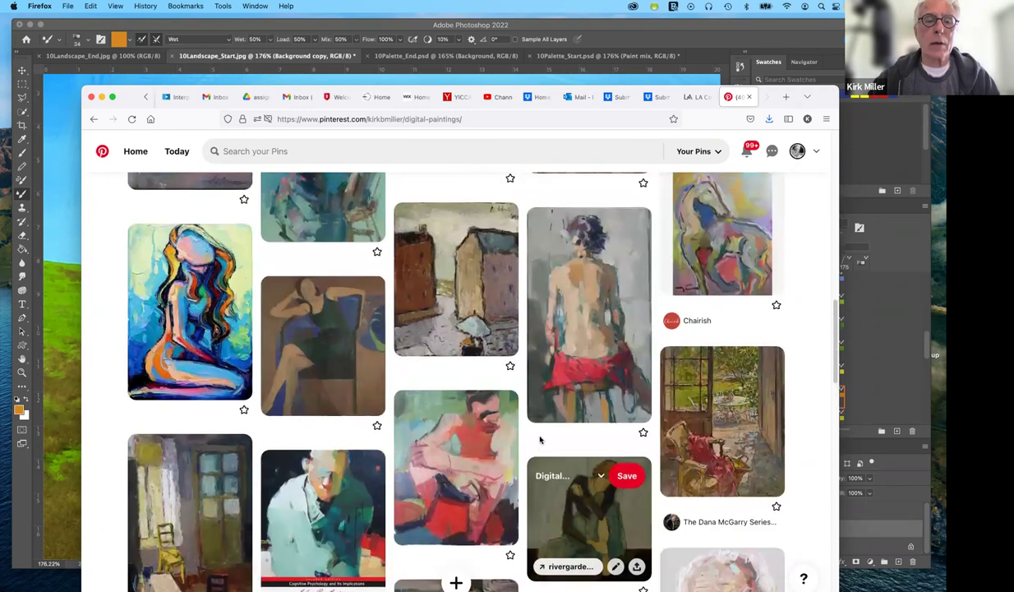
{"action": "scroll", "coordinate": [539, 439], "scroll_direction": "up", "scroll_amount": 10}
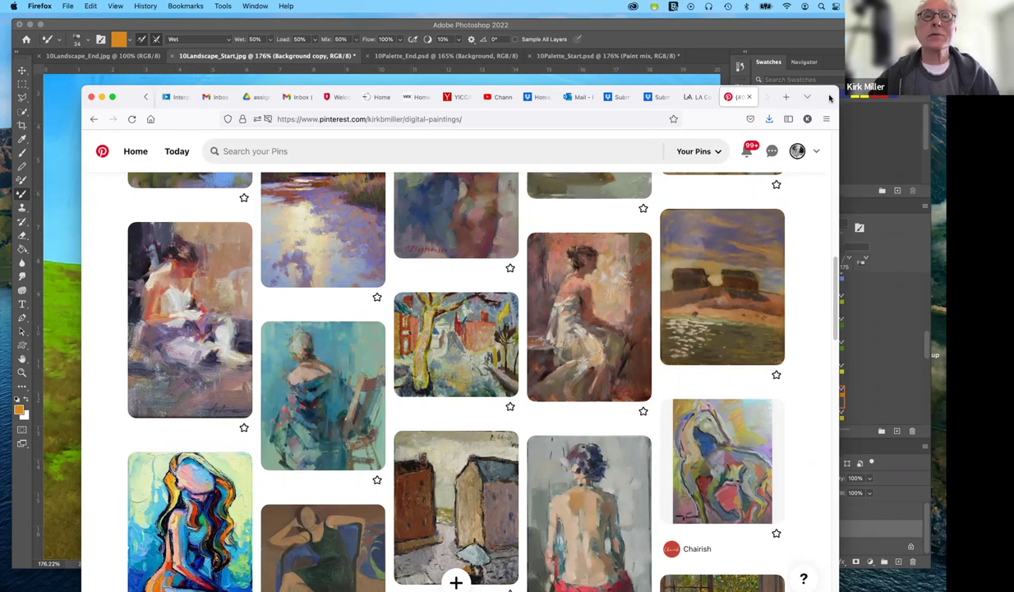
Move the browser window higher over the Photoshop workspace.
{"action": "left_click_drag", "start_coordinate": [826, 90], "coordinate": [808, 96]}
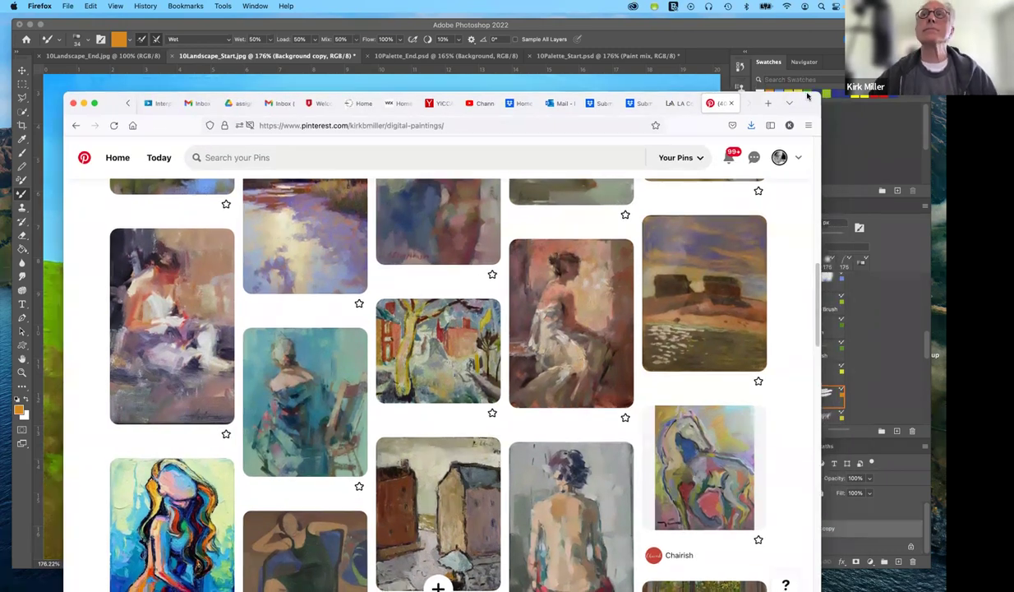
{"action": "left_click_drag", "start_coordinate": [807, 96], "coordinate": [807, 83]}
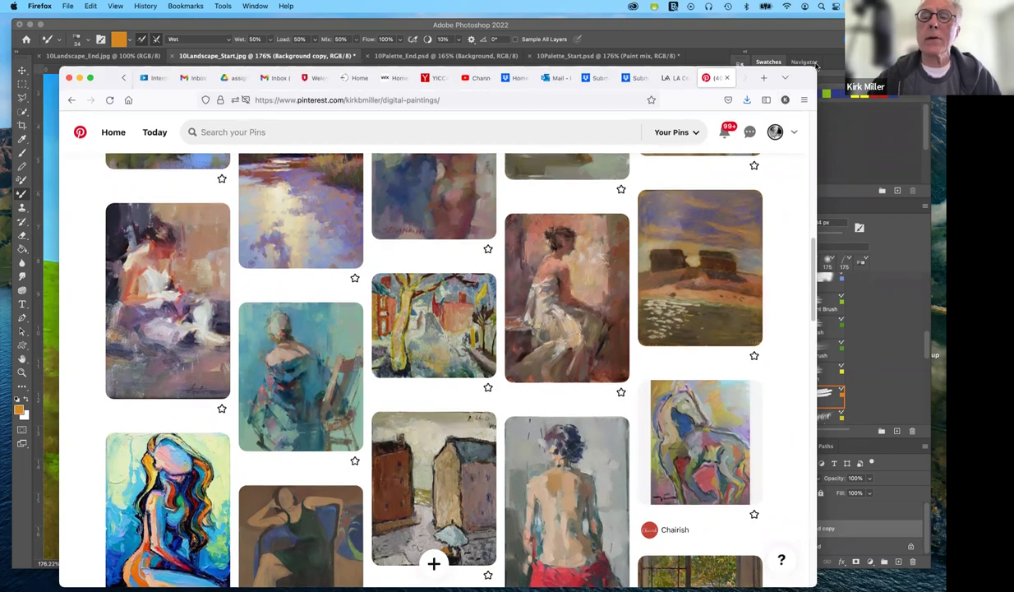
{"action": "left_click_drag", "start_coordinate": [804, 80], "coordinate": [816, 66]}
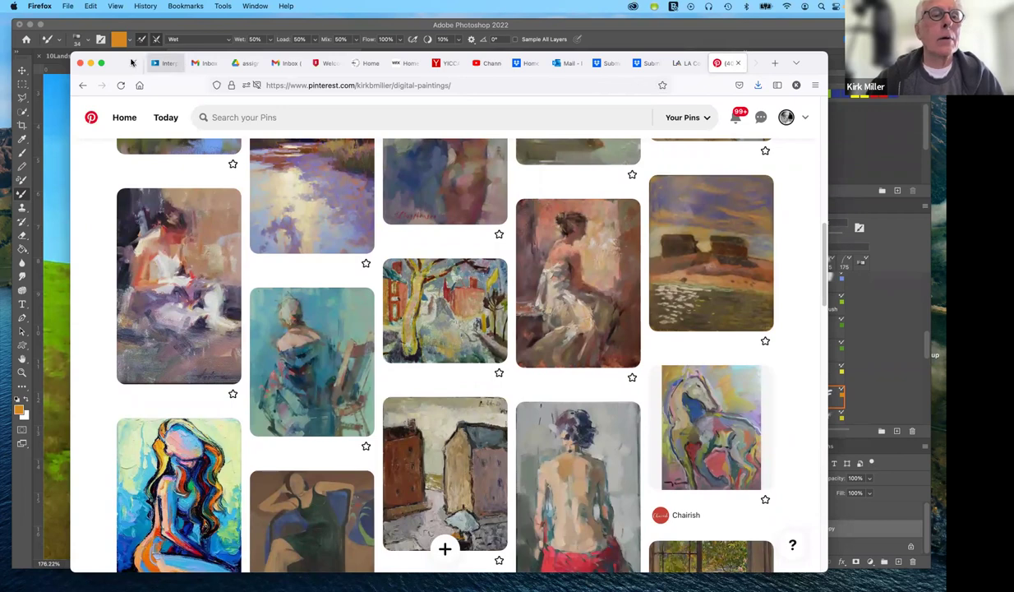
Switch to the open LinkedIn Learning course Learning Digital Painting and shift the browser window slightly.
{"action": "left_click", "coordinate": [134, 63]}
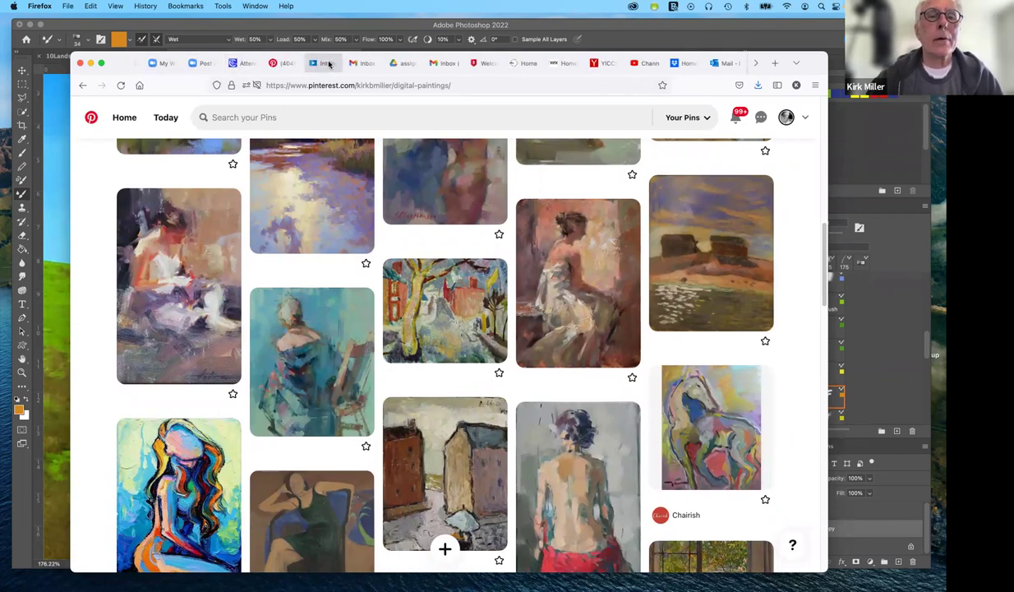
{"action": "left_click", "coordinate": [325, 63]}
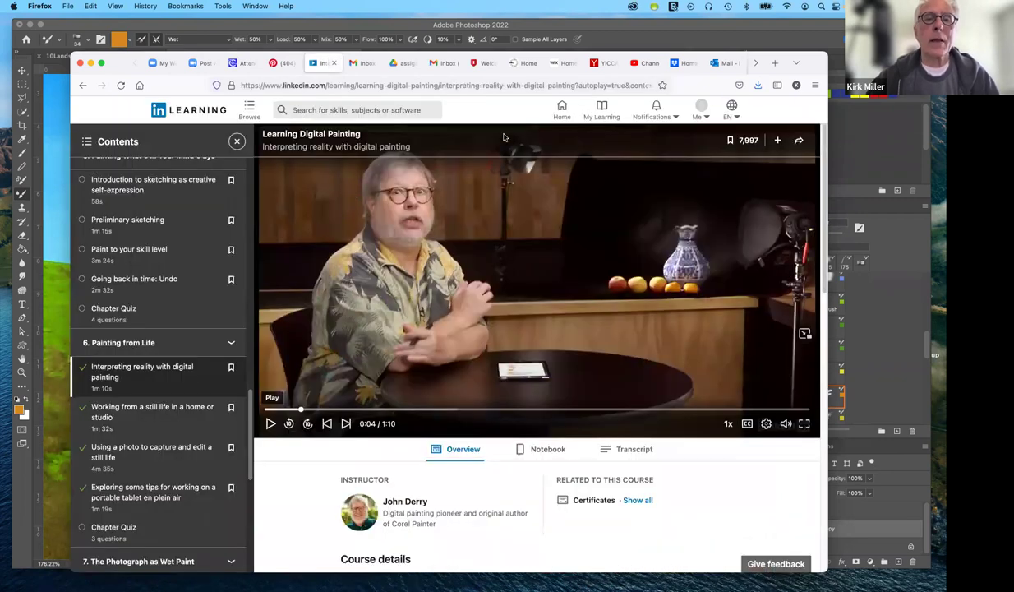
{"action": "mouse_move", "coordinate": [787, 55]}
{"action": "left_mouse_down"}
{"action": "mouse_move", "coordinate": [784, 44]}
{"action": "mouse_move", "coordinate": [802, 57]}
{"action": "left_mouse_up"}
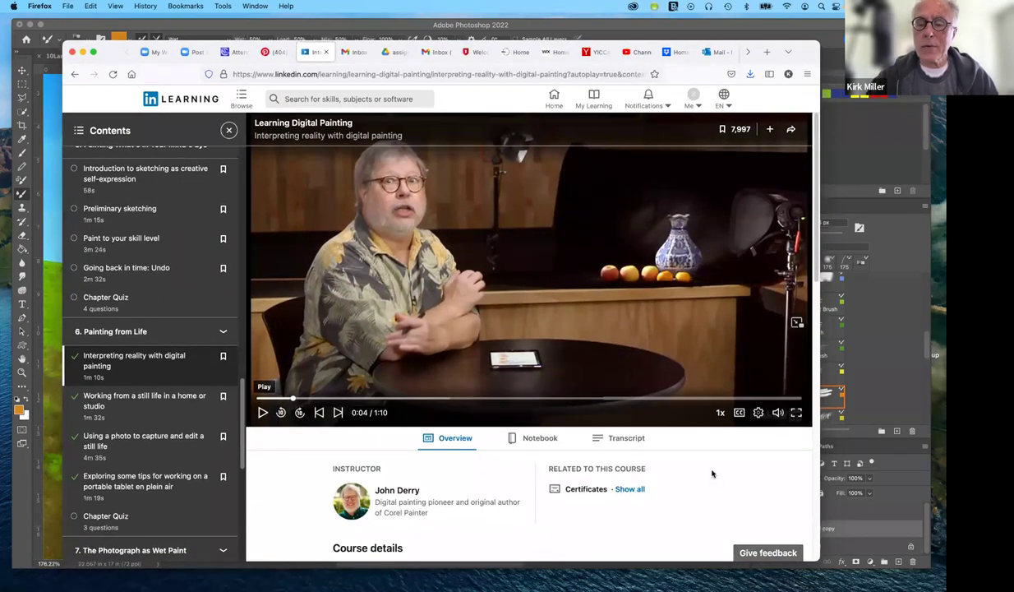